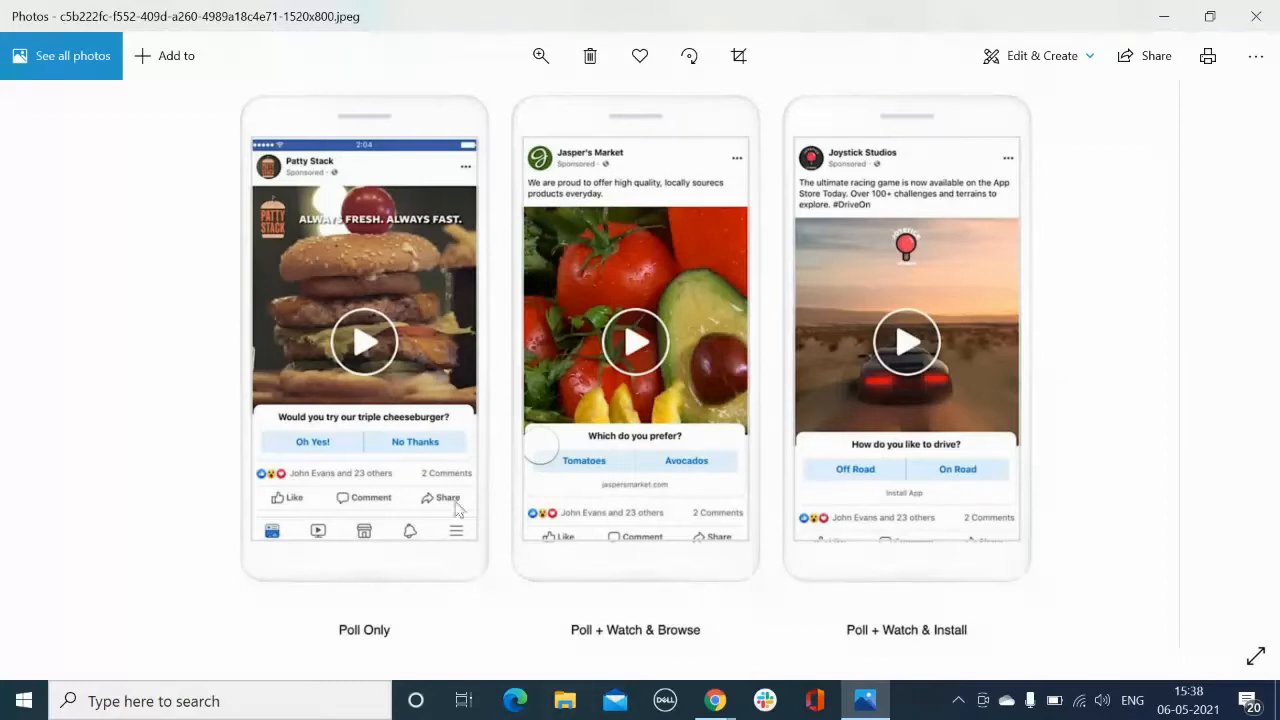
Switch to Chrome and bring up the Social Media Today infographic on video marketing statistics for 2020
mouse_move(716, 708)
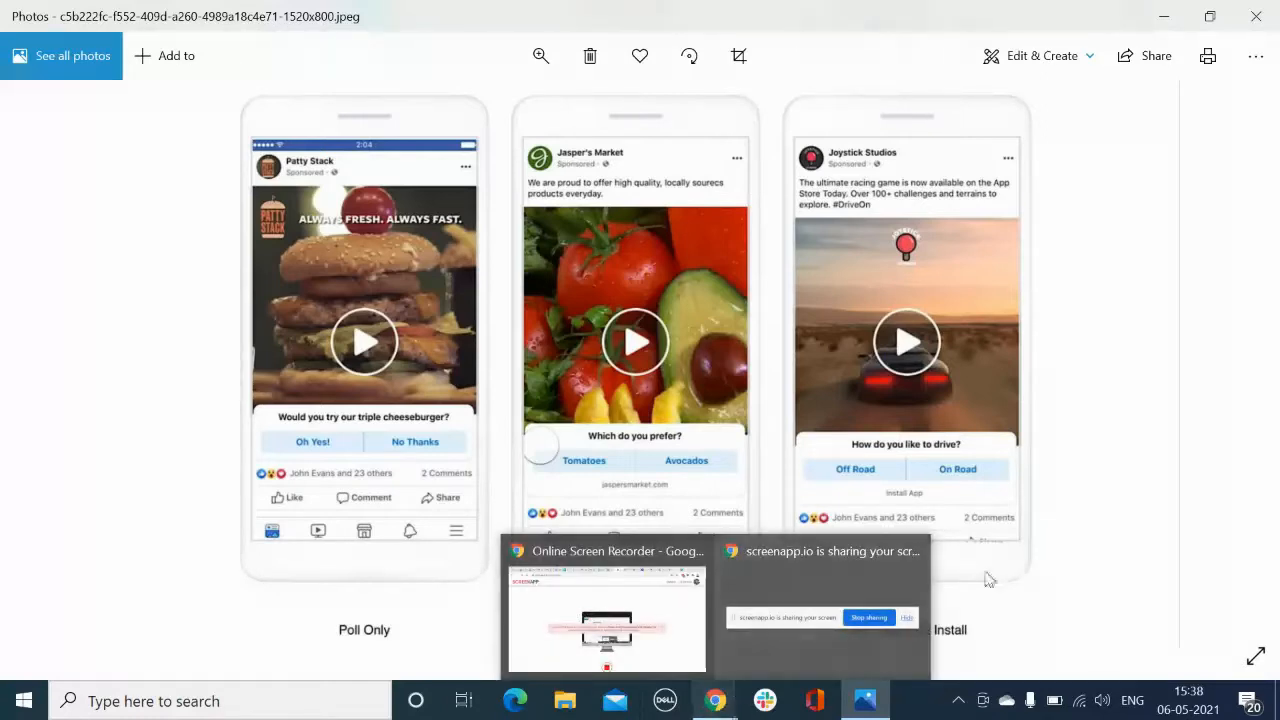
left_click(721, 698)
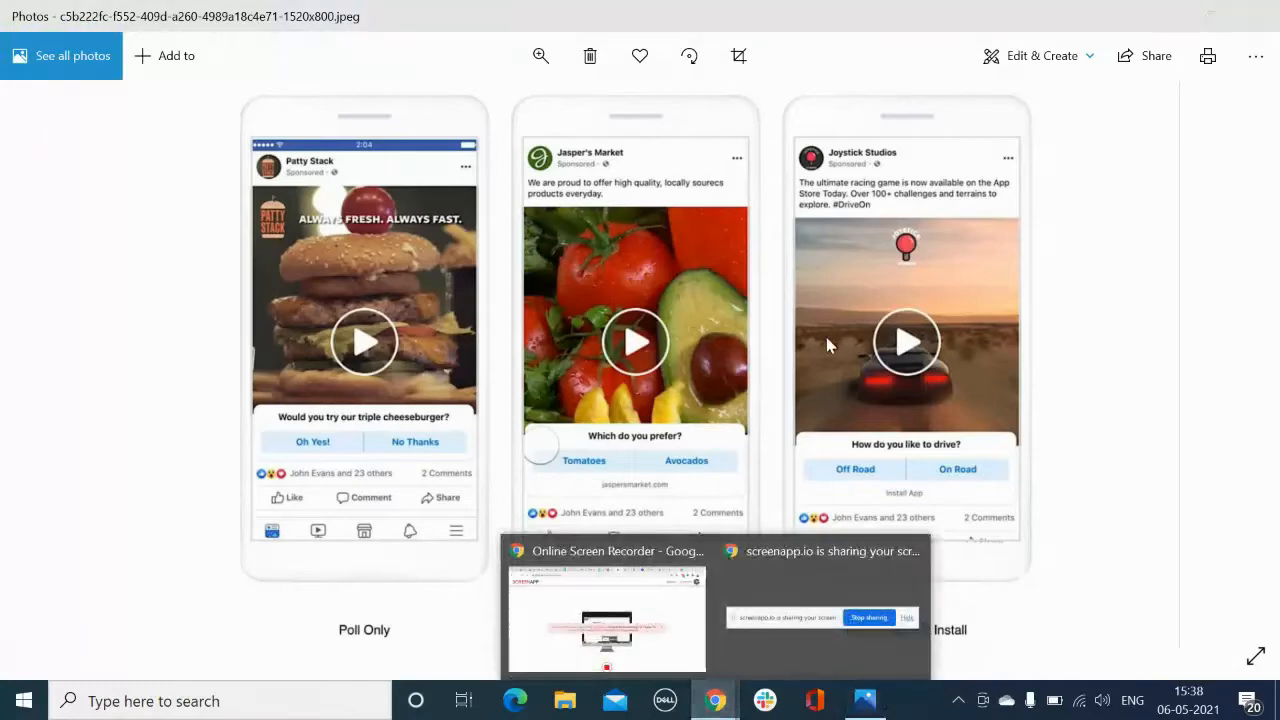
left_click(605, 615)
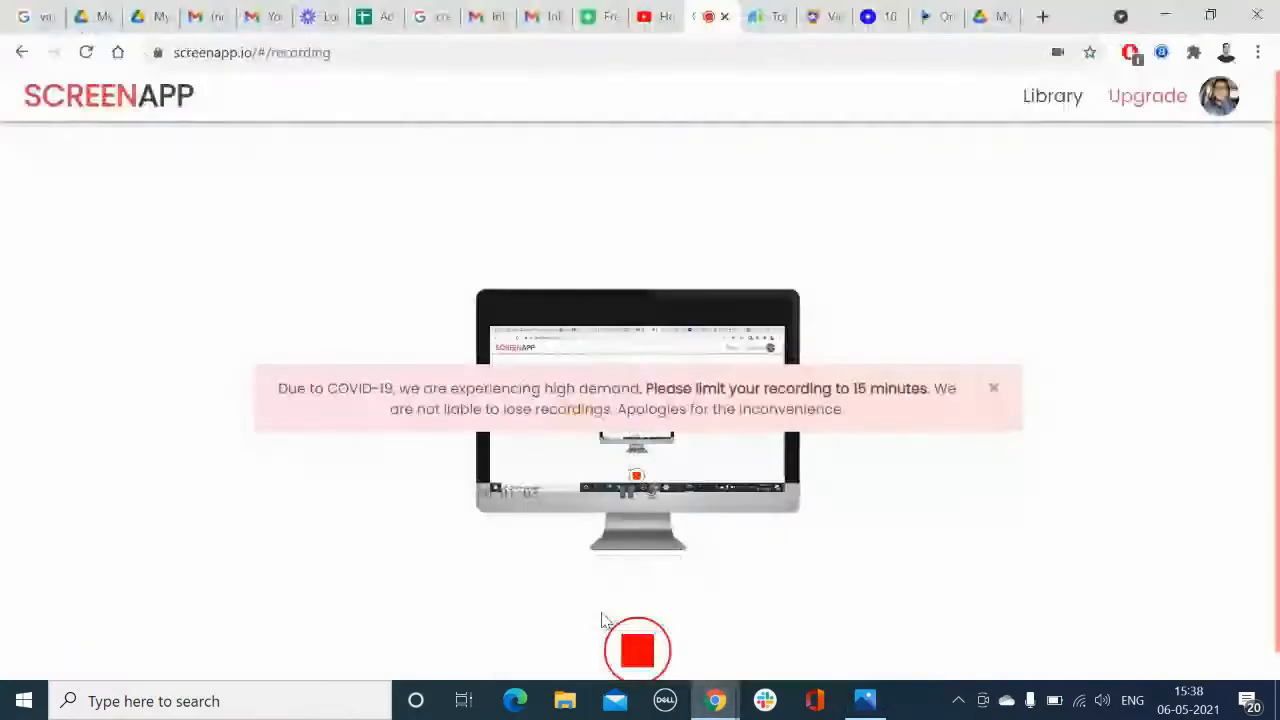
left_click(840, 20)
Read through the infographic's Video Trends section, covering viewing habits, business use, mobile consumption and message retention
scroll(280, 515, "up", 2)
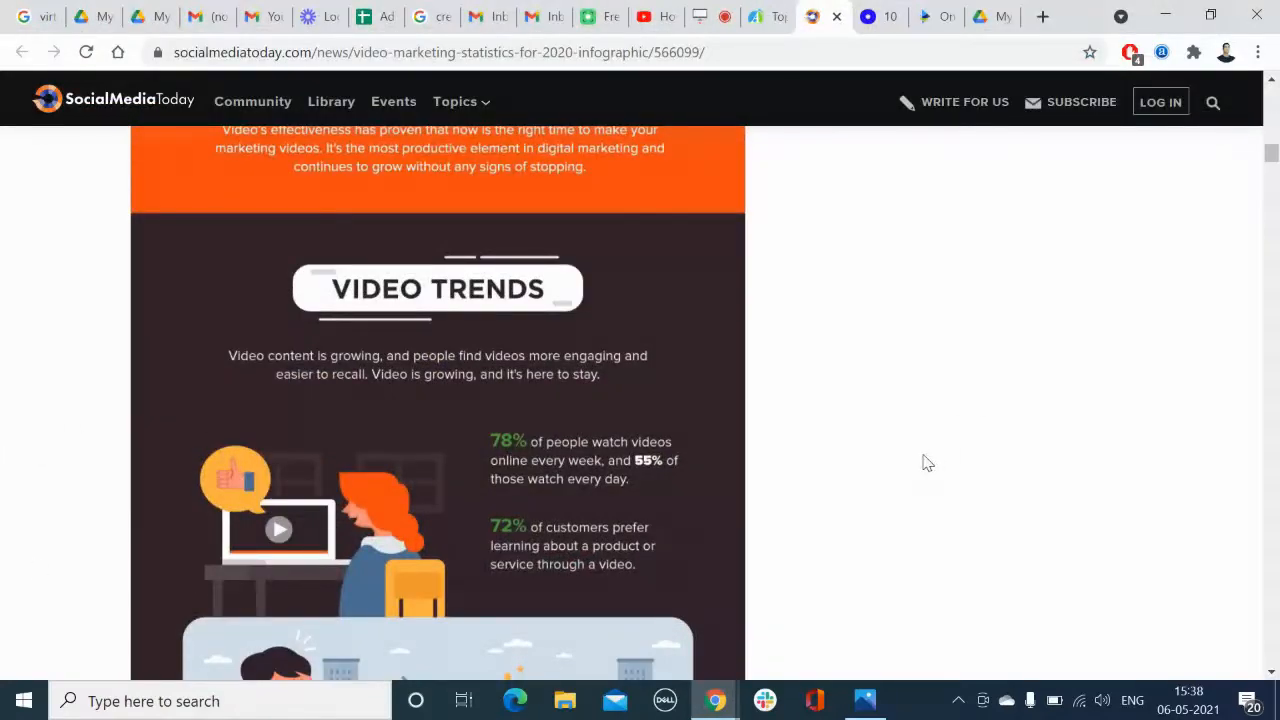
scroll(907, 455, "down", 1)
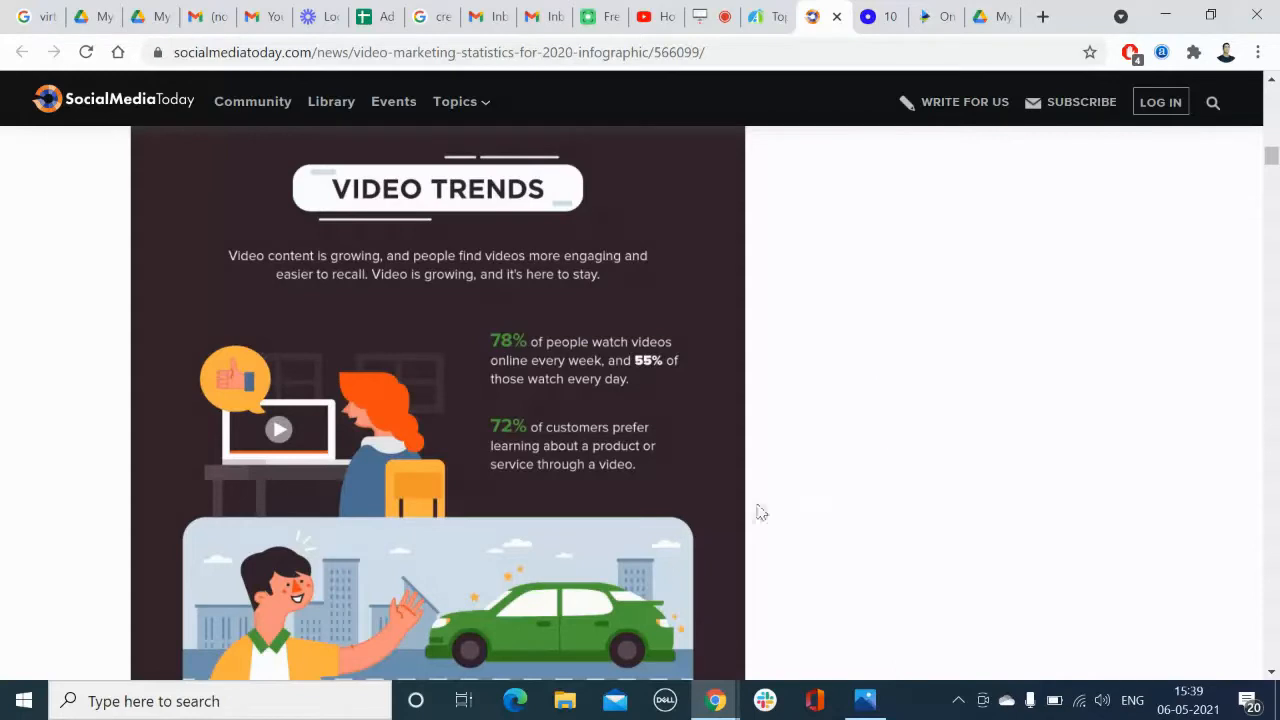
scroll(803, 489, "down", 1)
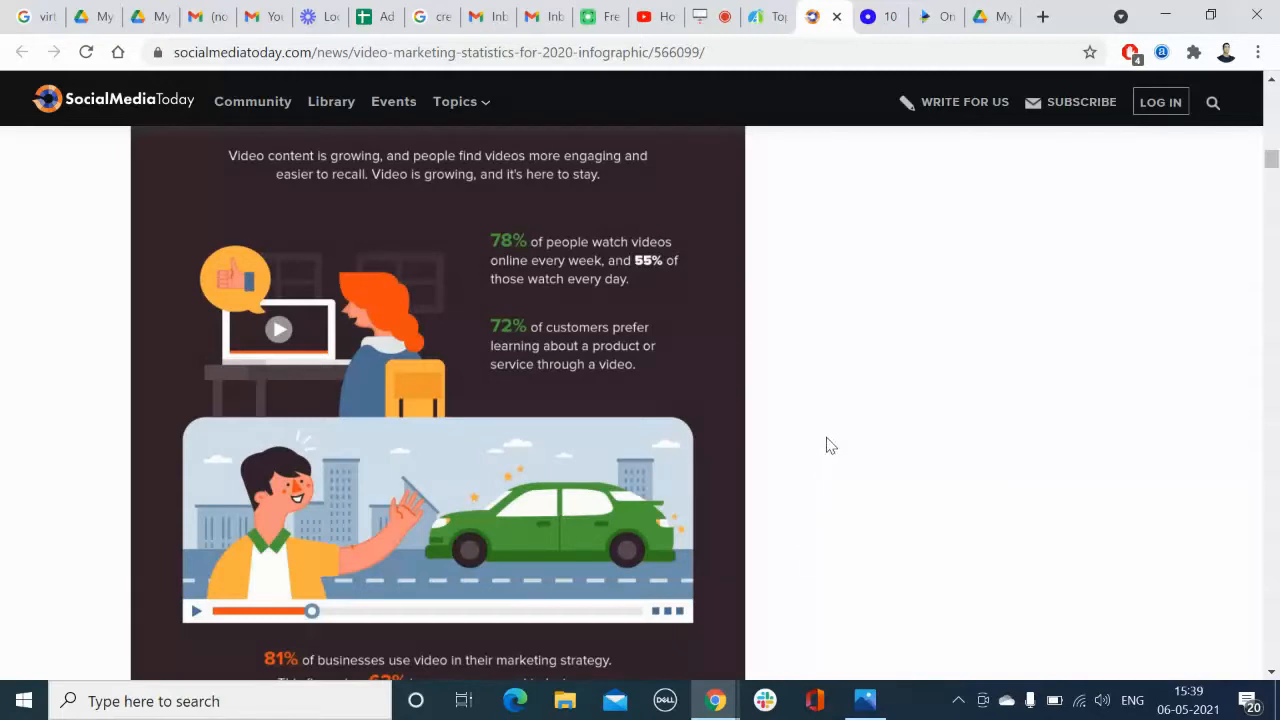
scroll(826, 446, "down", 3)
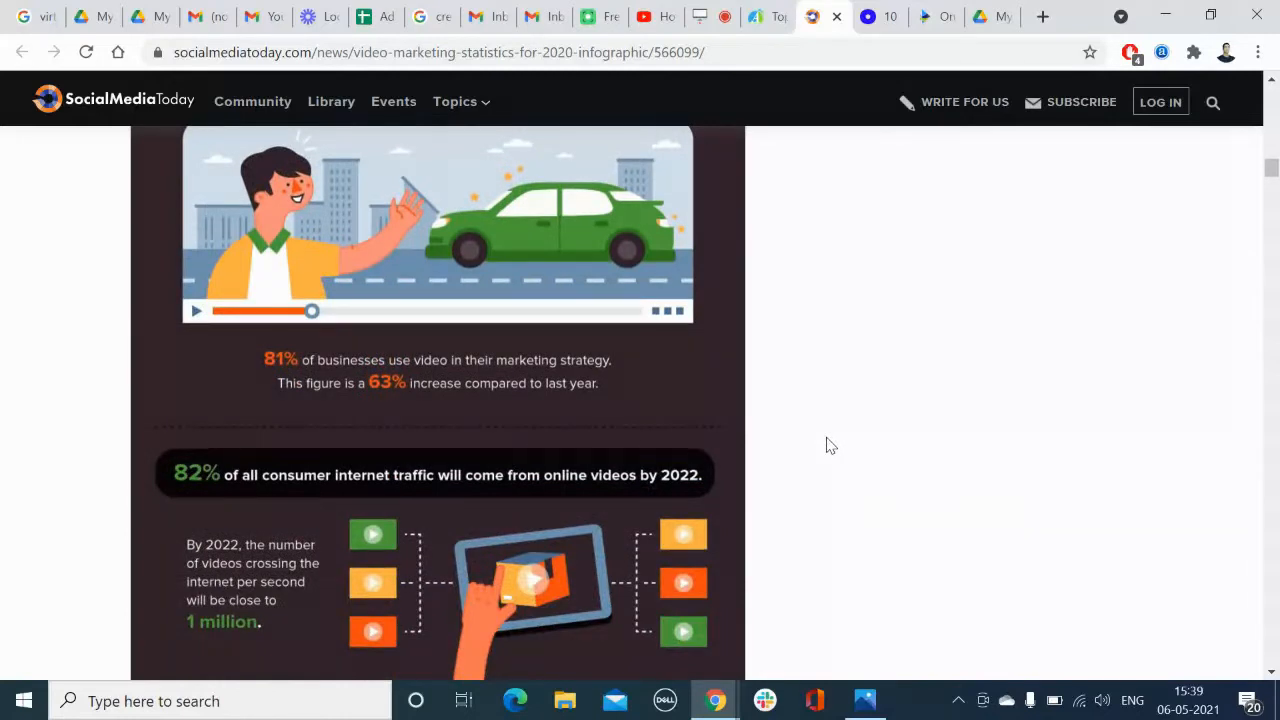
scroll(826, 446, "down", 1)
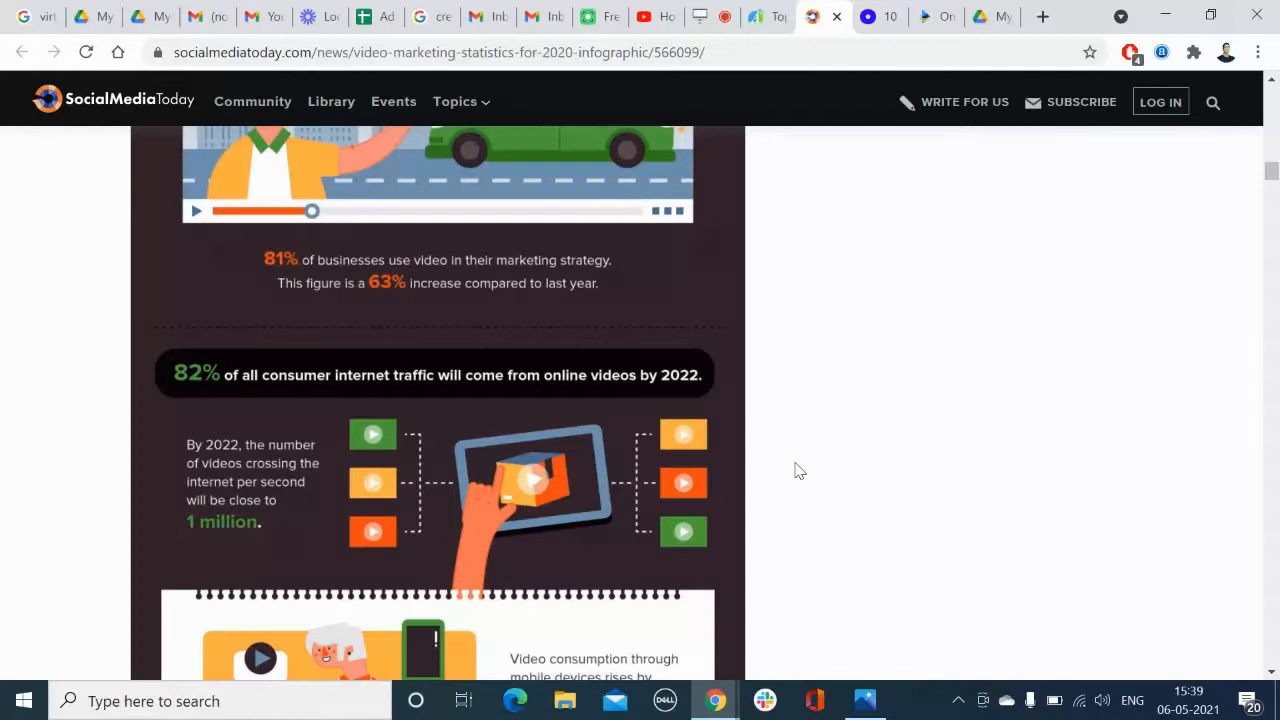
scroll(797, 469, "down", 3)
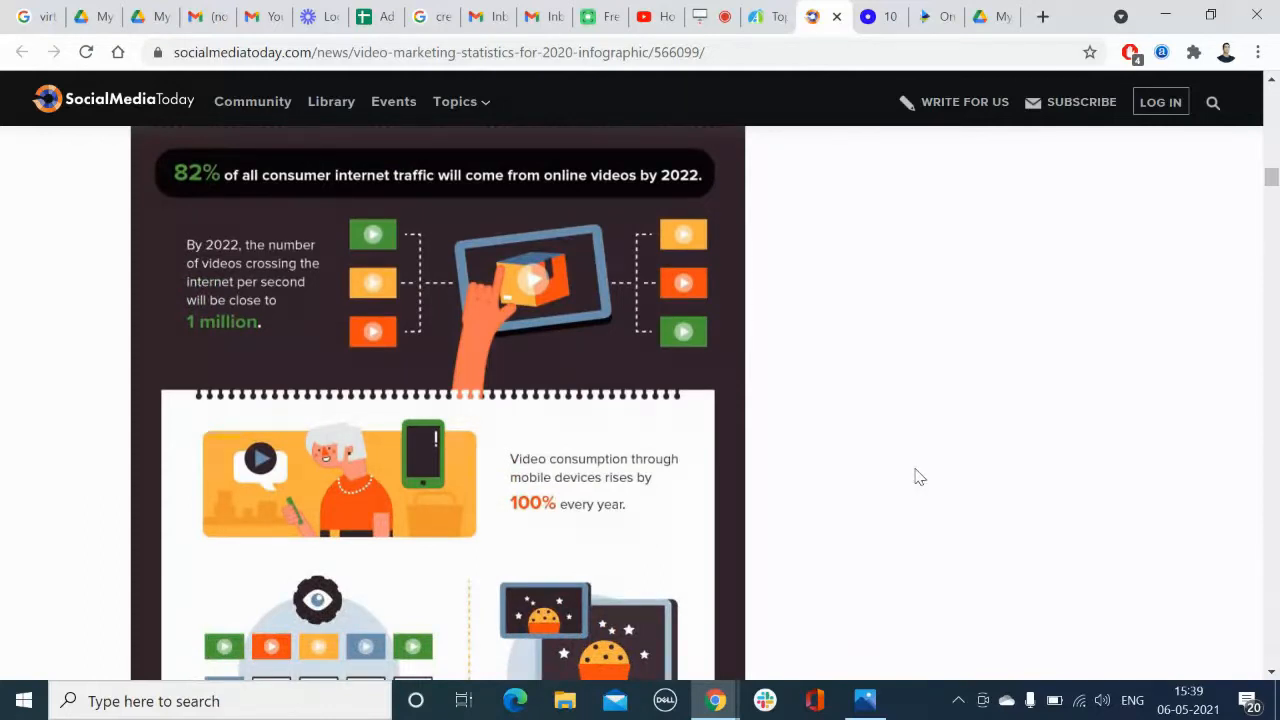
scroll(918, 477, "down", 1)
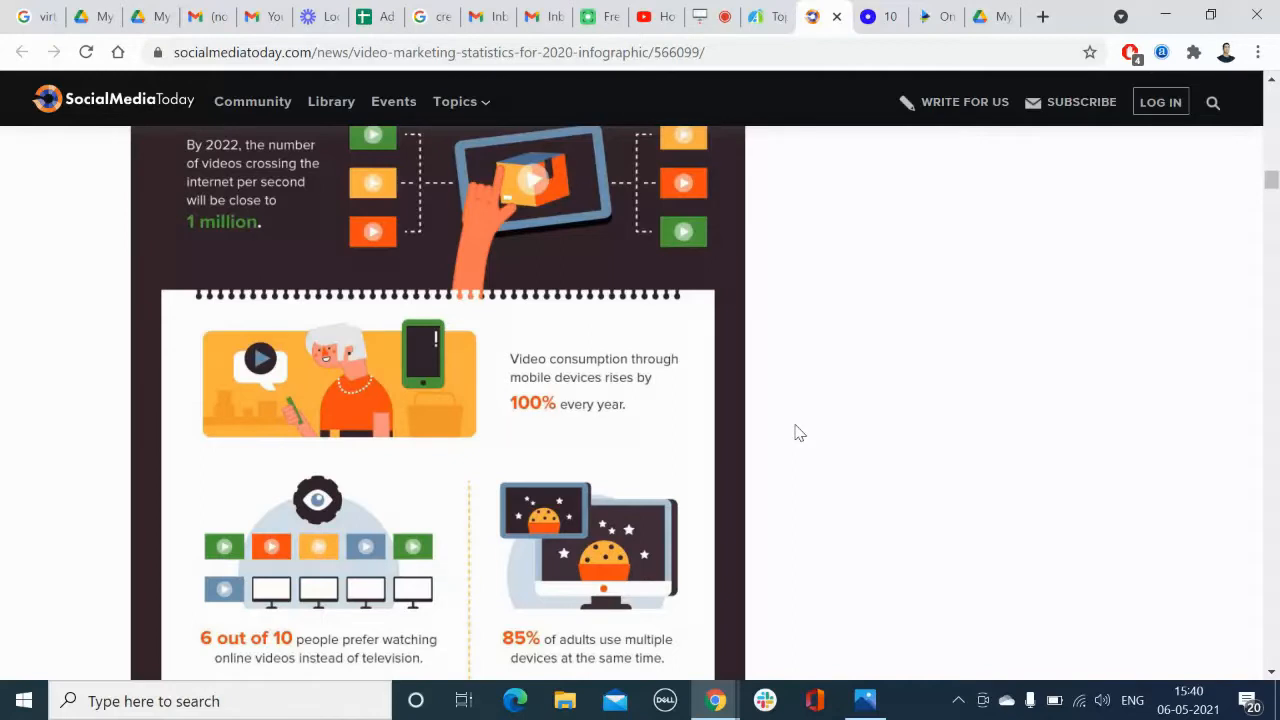
scroll(799, 432, "down", 2)
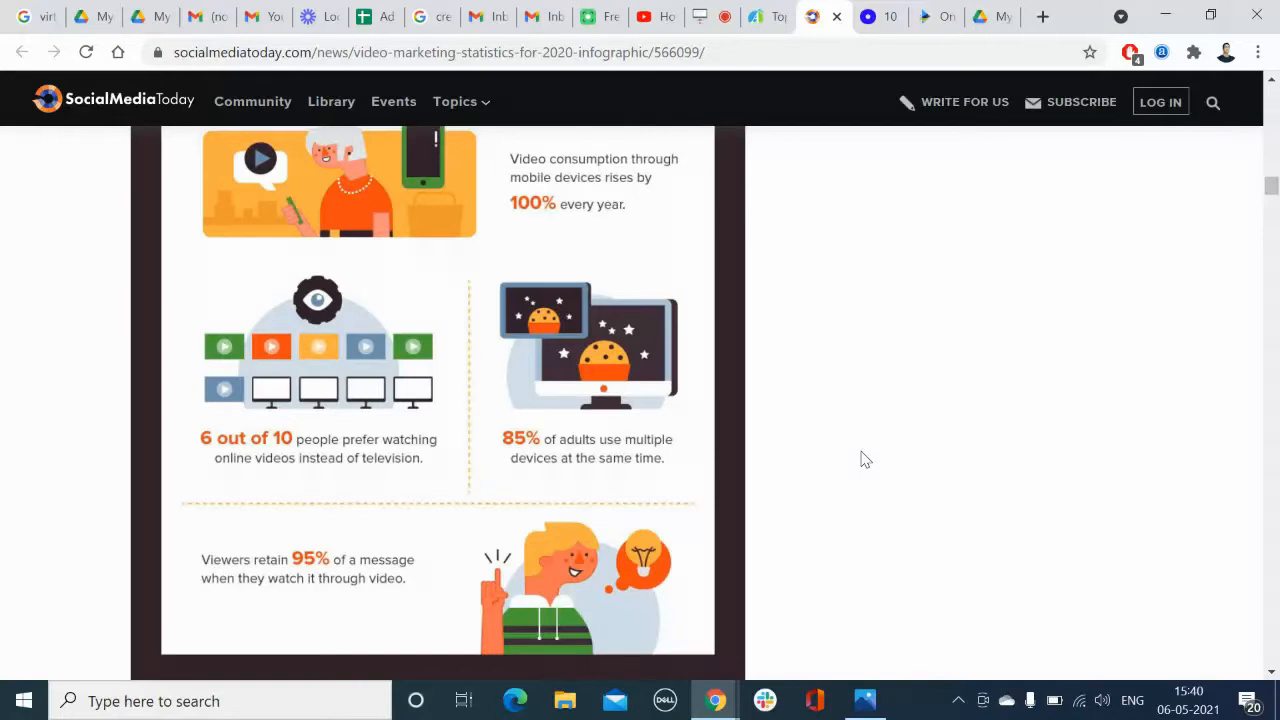
scroll(865, 460, "down", 2)
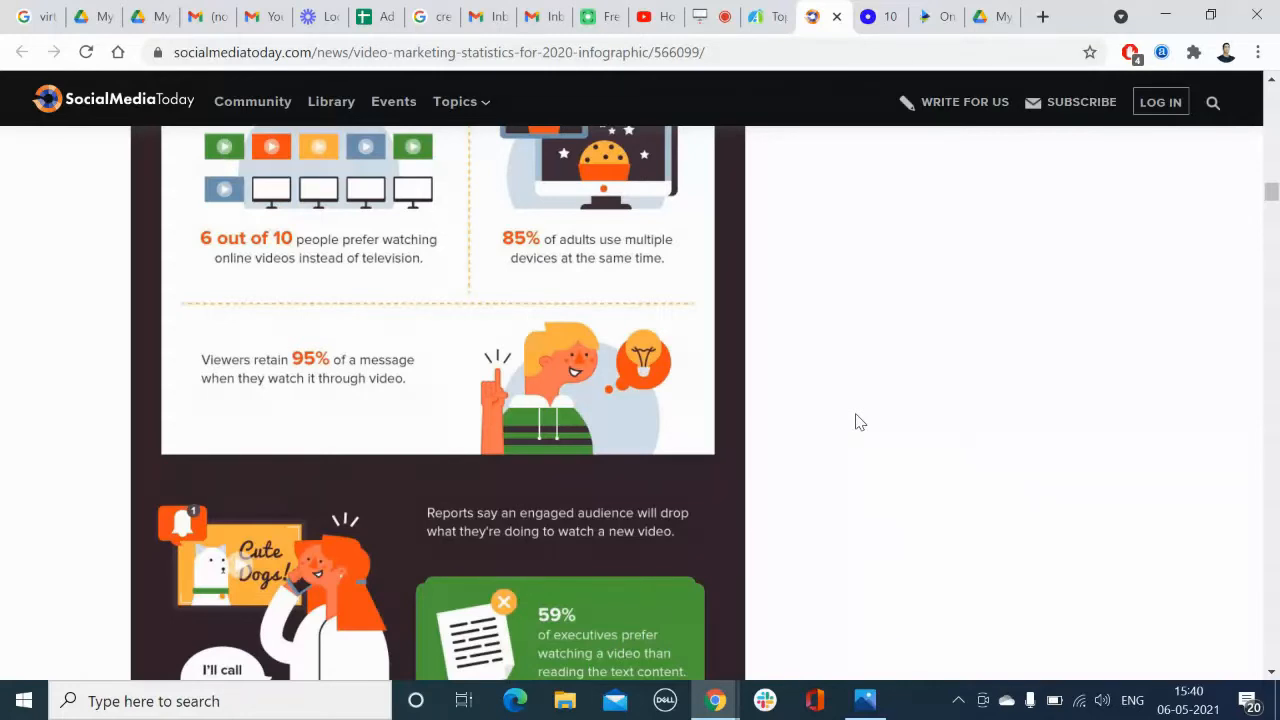
scroll(800, 458, "down", 2)
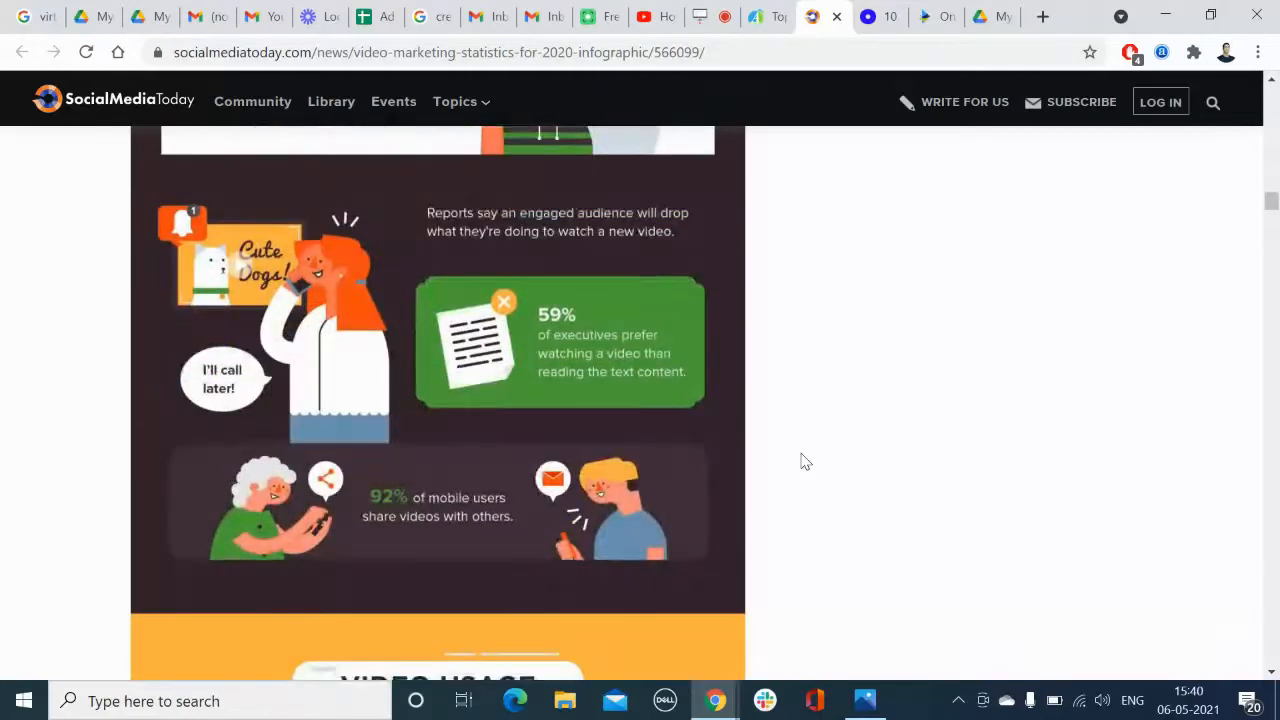
scroll(803, 462, "up", 1)
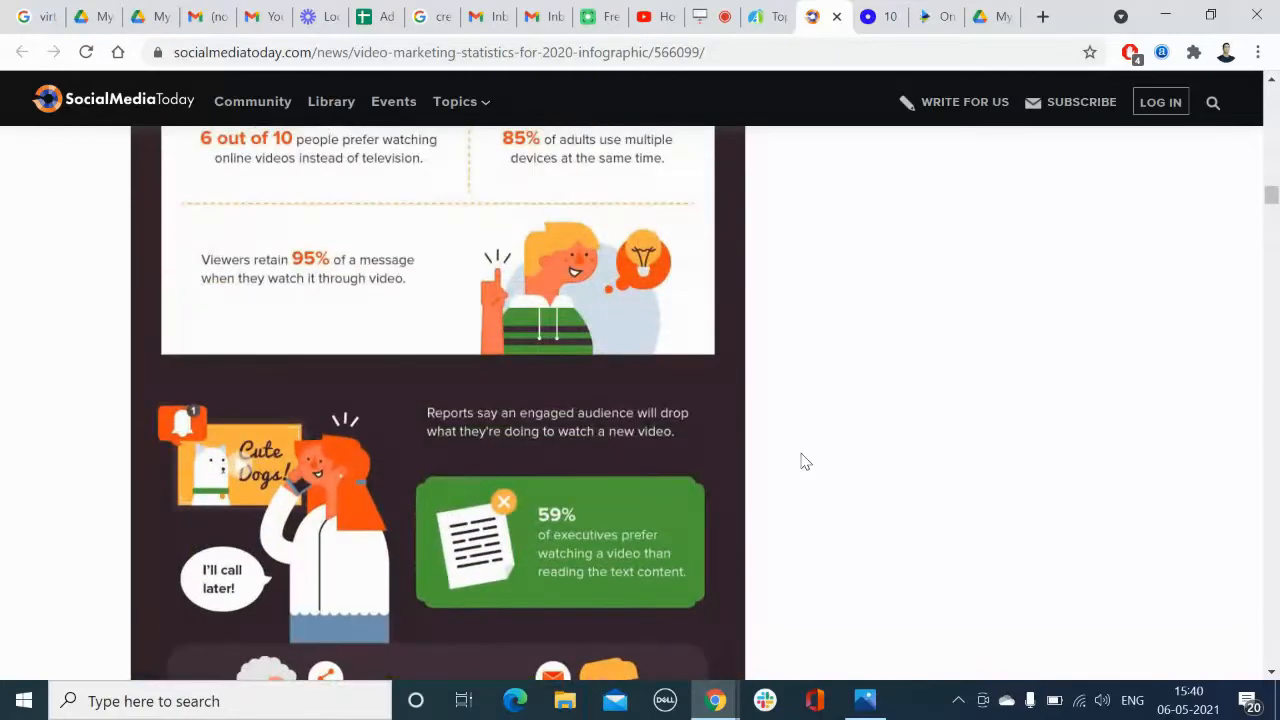
scroll(805, 462, "up", 1)
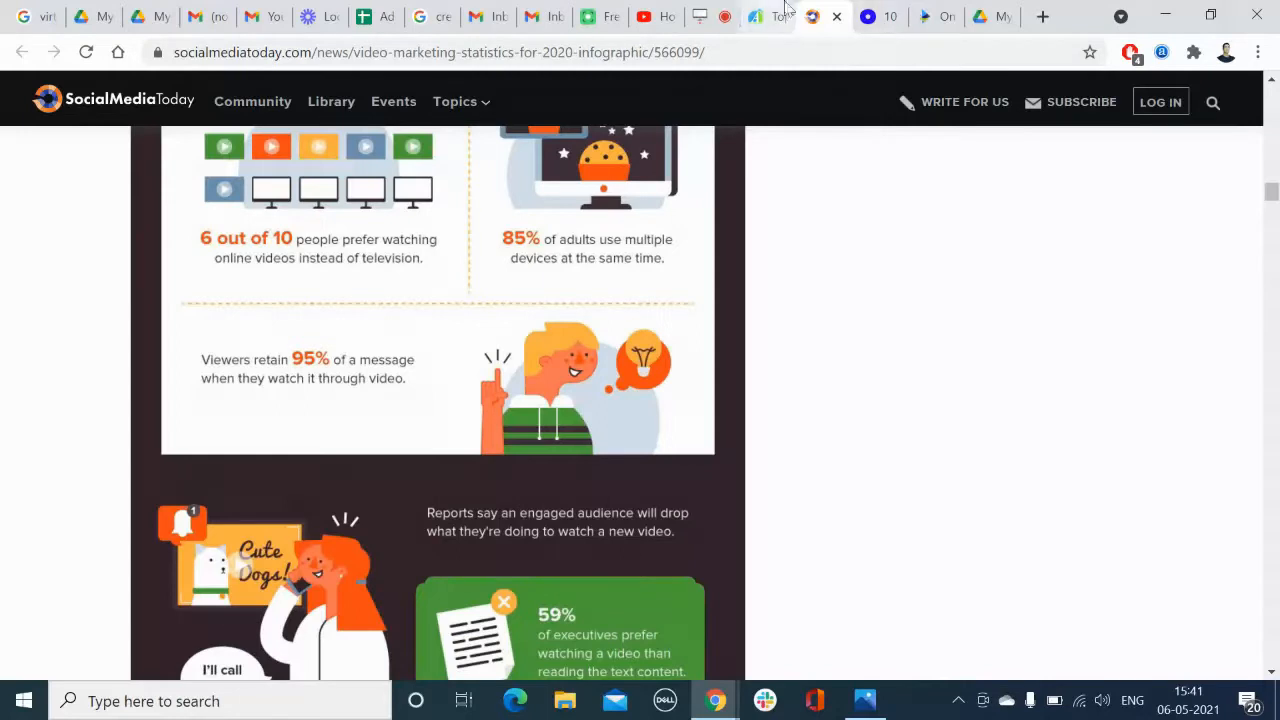
Bring up the InVideo home page and view the free account sign-up form, closing it without submitting
left_click(929, 12)
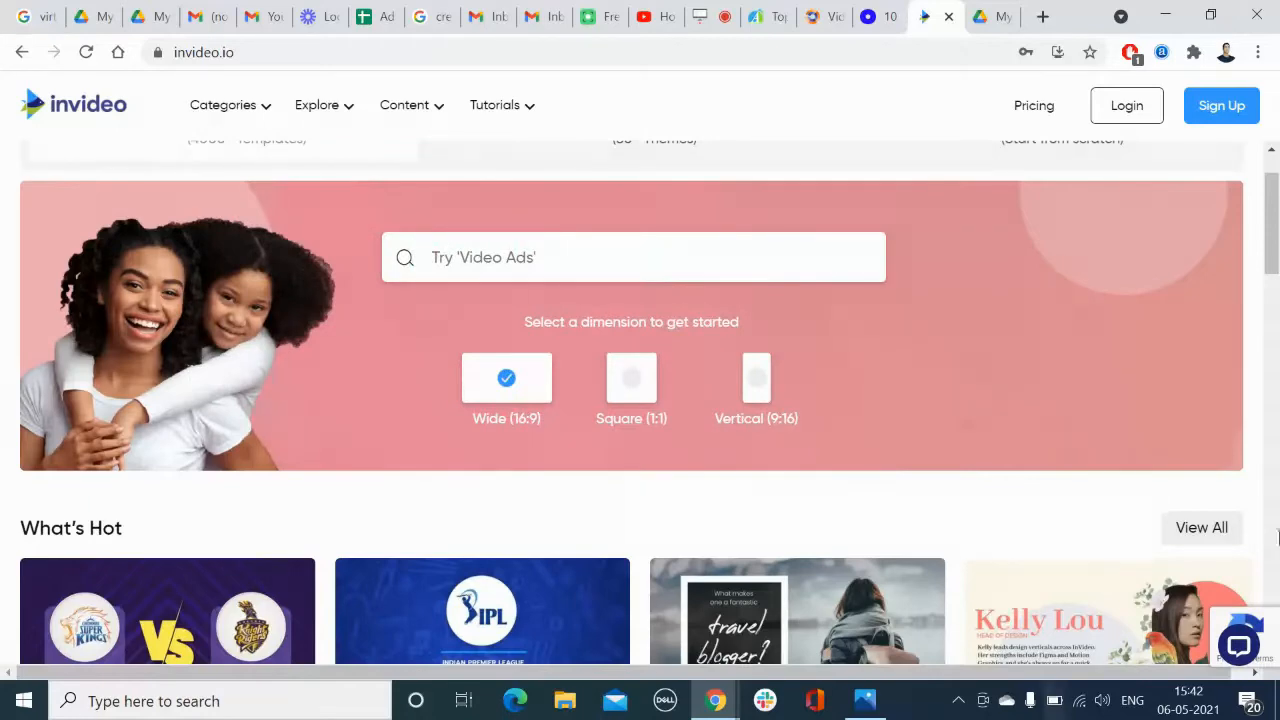
scroll(910, 354, "up", 1)
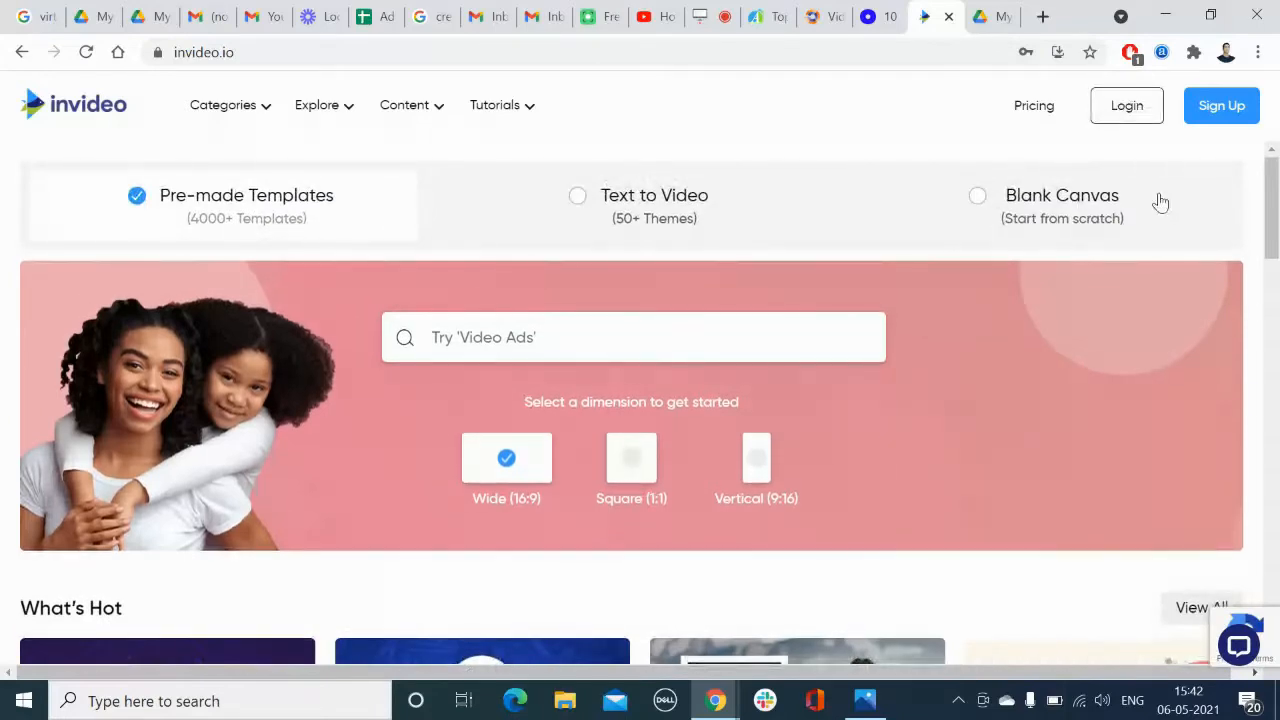
left_click(1222, 106)
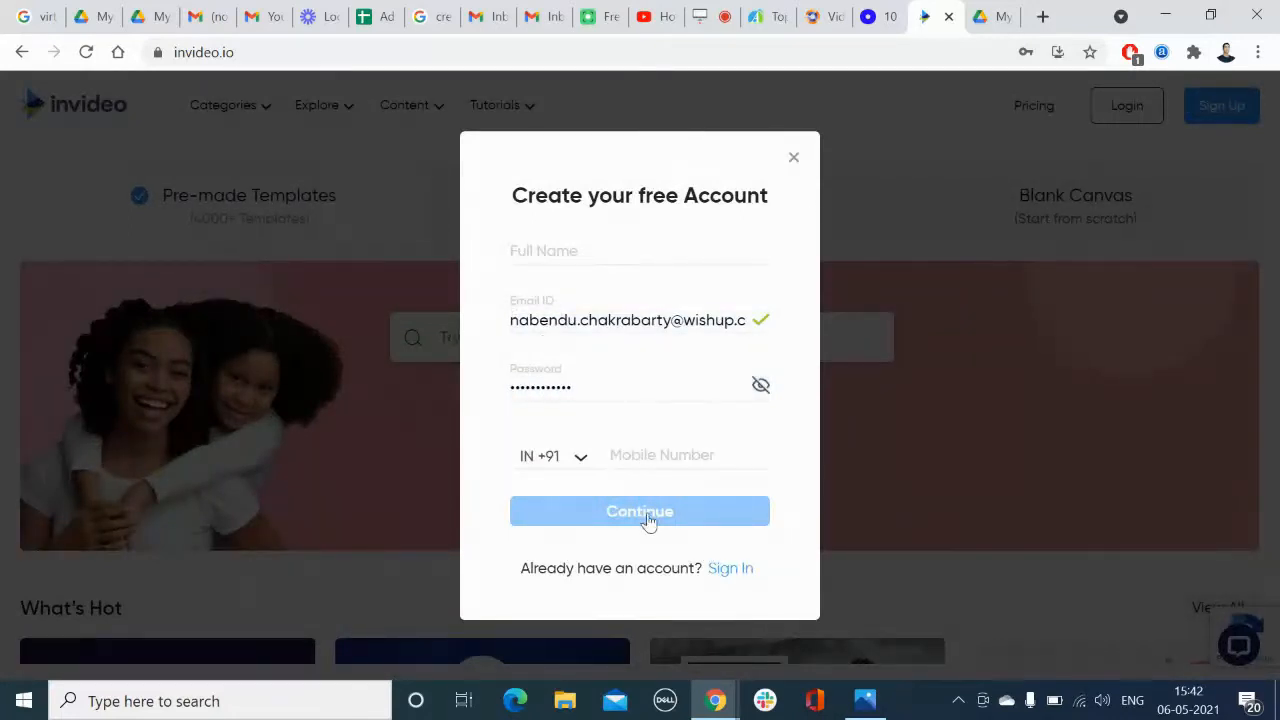
left_click(792, 159)
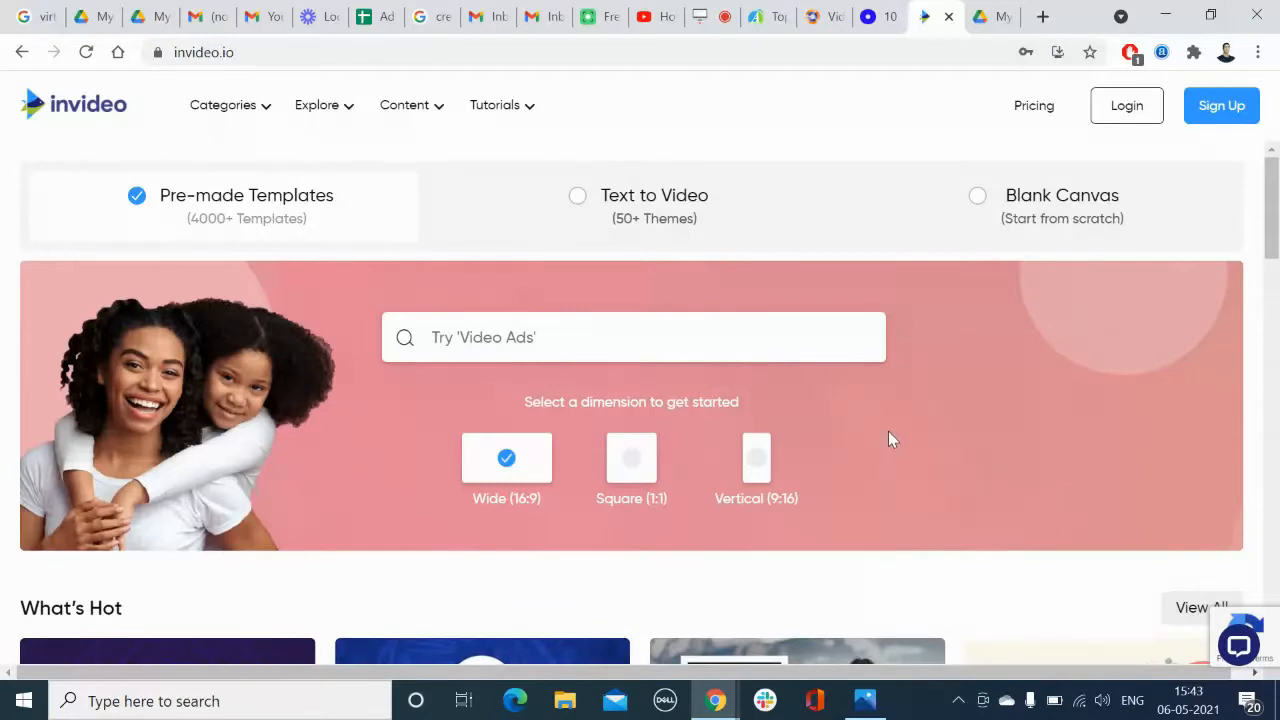
Log in to the existing InVideo account with the prefilled e-mail and password
left_click(1127, 105)
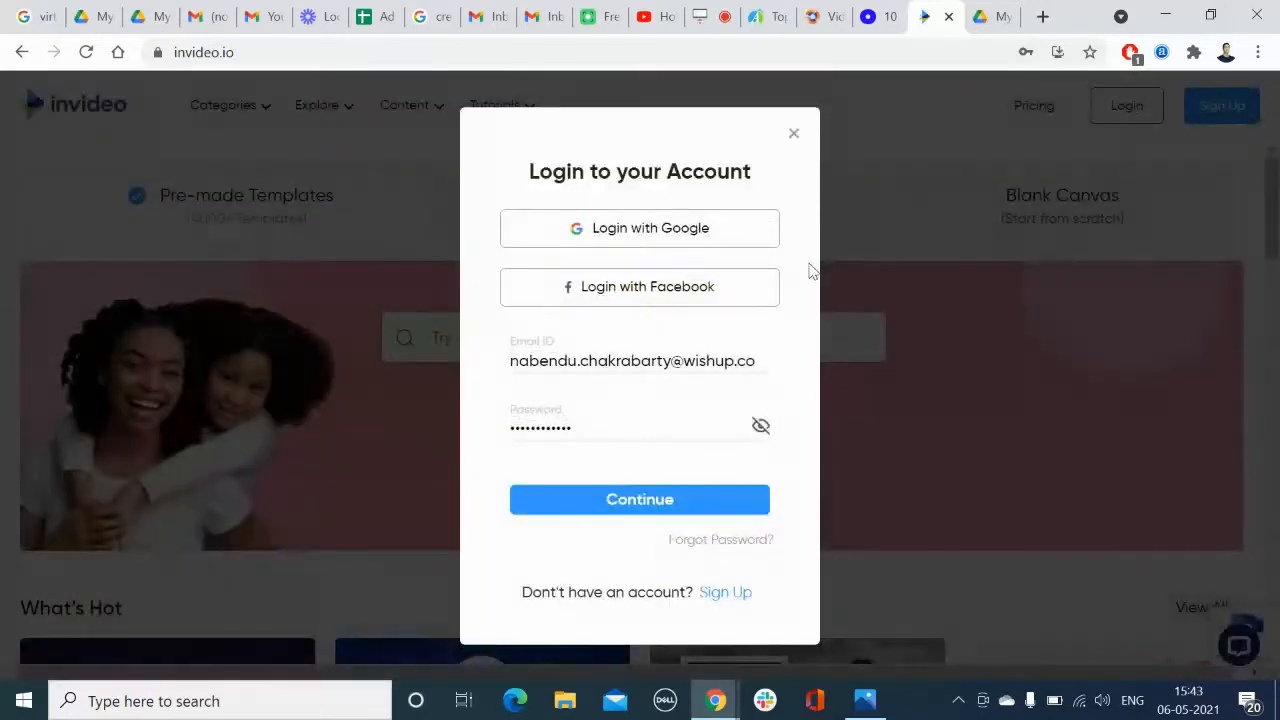
left_click(630, 506)
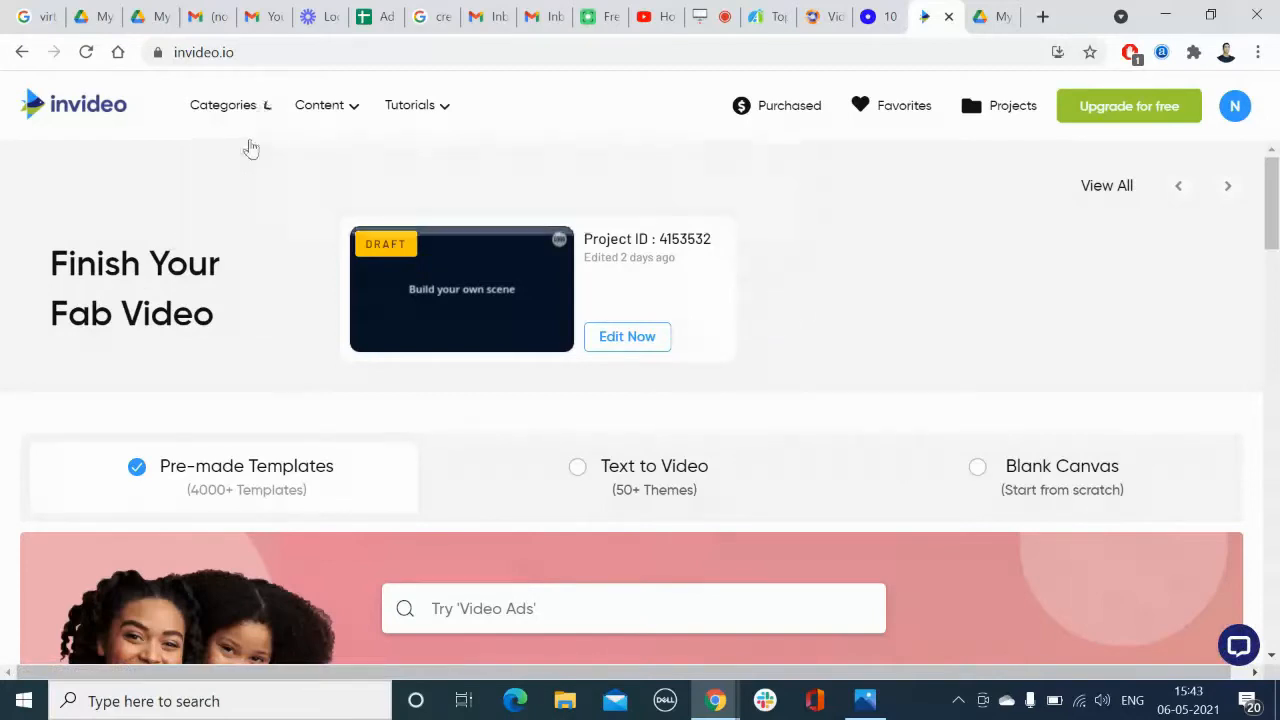
Look over the template categories and the content and tutorial options on the InVideo home page
left_click(253, 108)
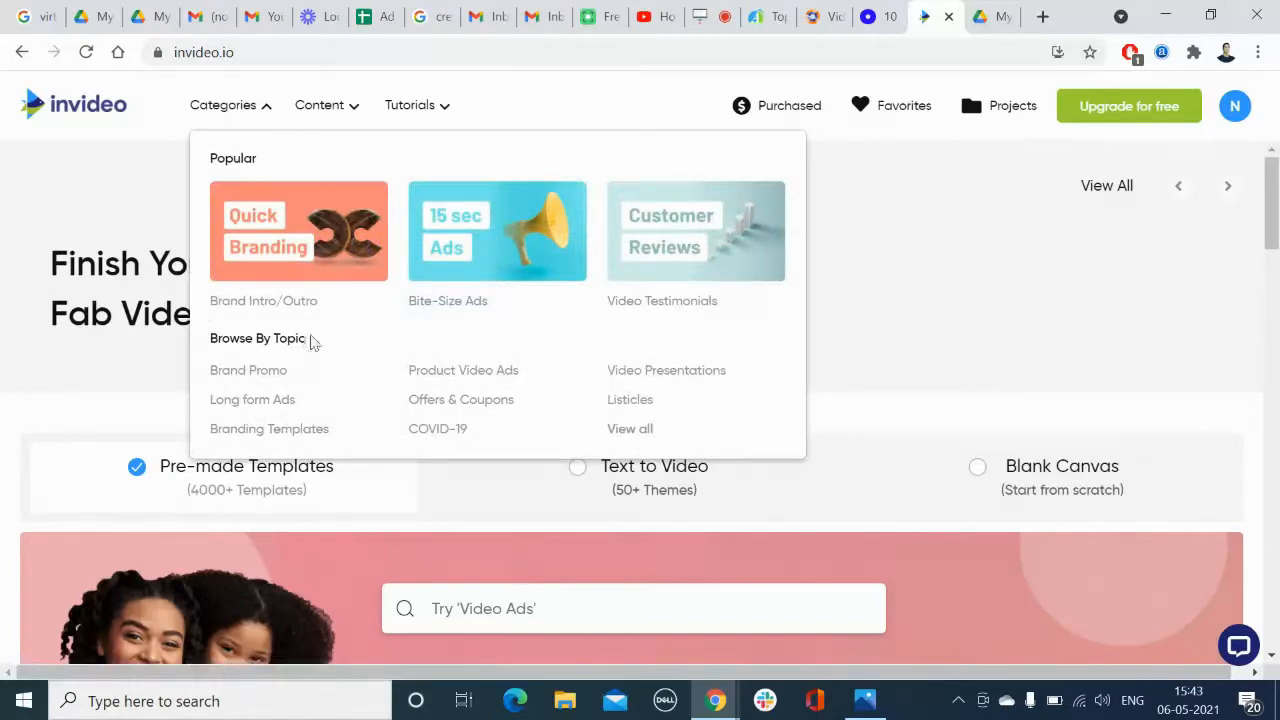
left_click(351, 108)
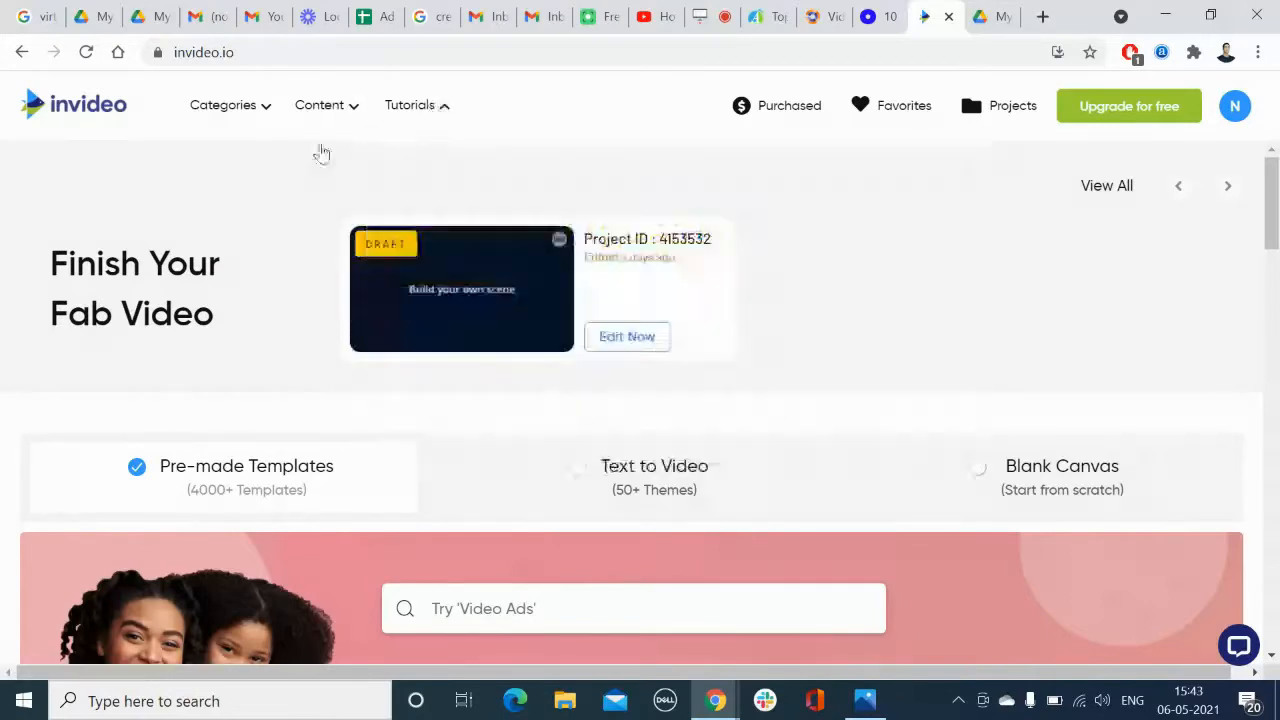
Switch to the Text to Video workflow and browse its Story themes
scroll(30, 350, "down", 1)
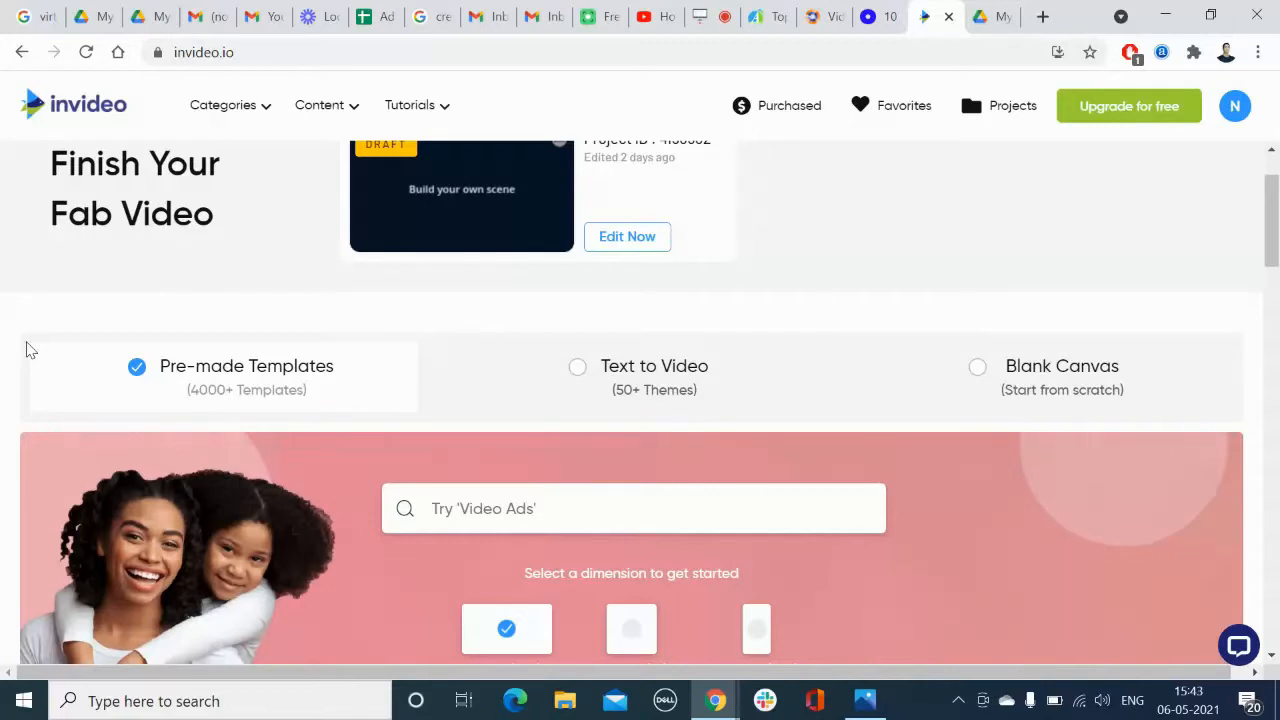
left_click(651, 366)
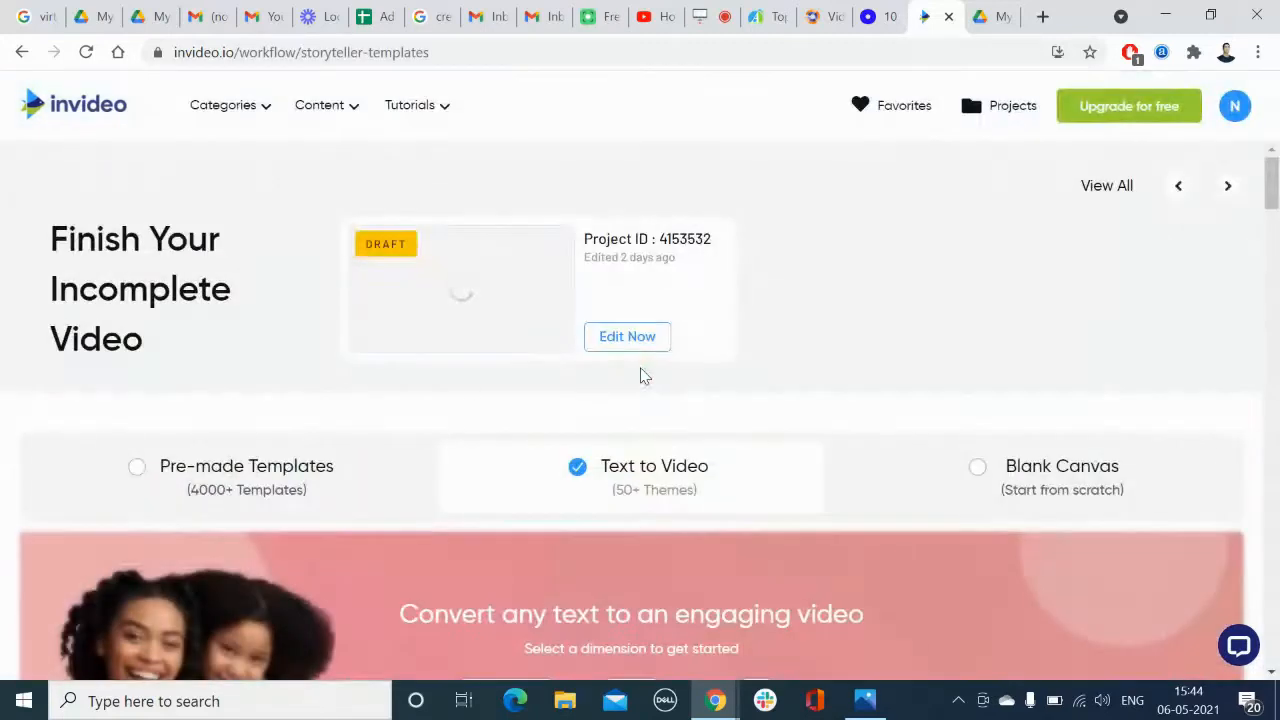
scroll(407, 401, "down", 6)
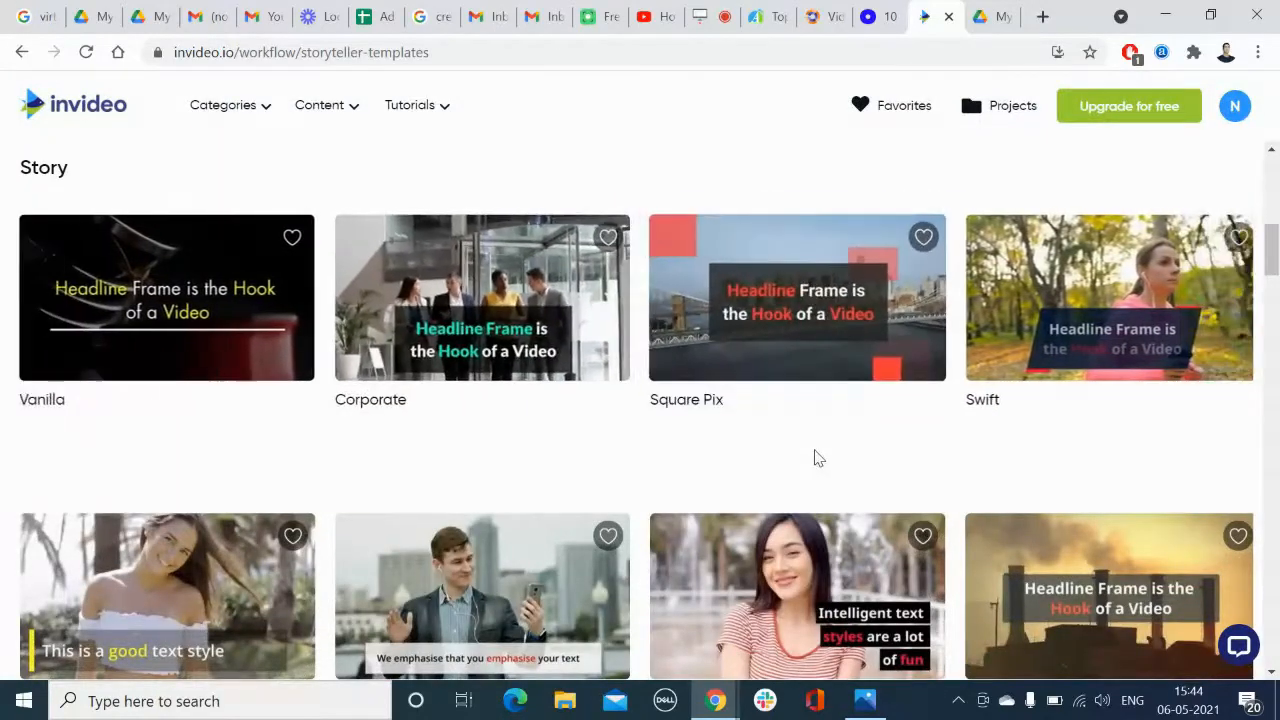
scroll(815, 458, "down", 2)
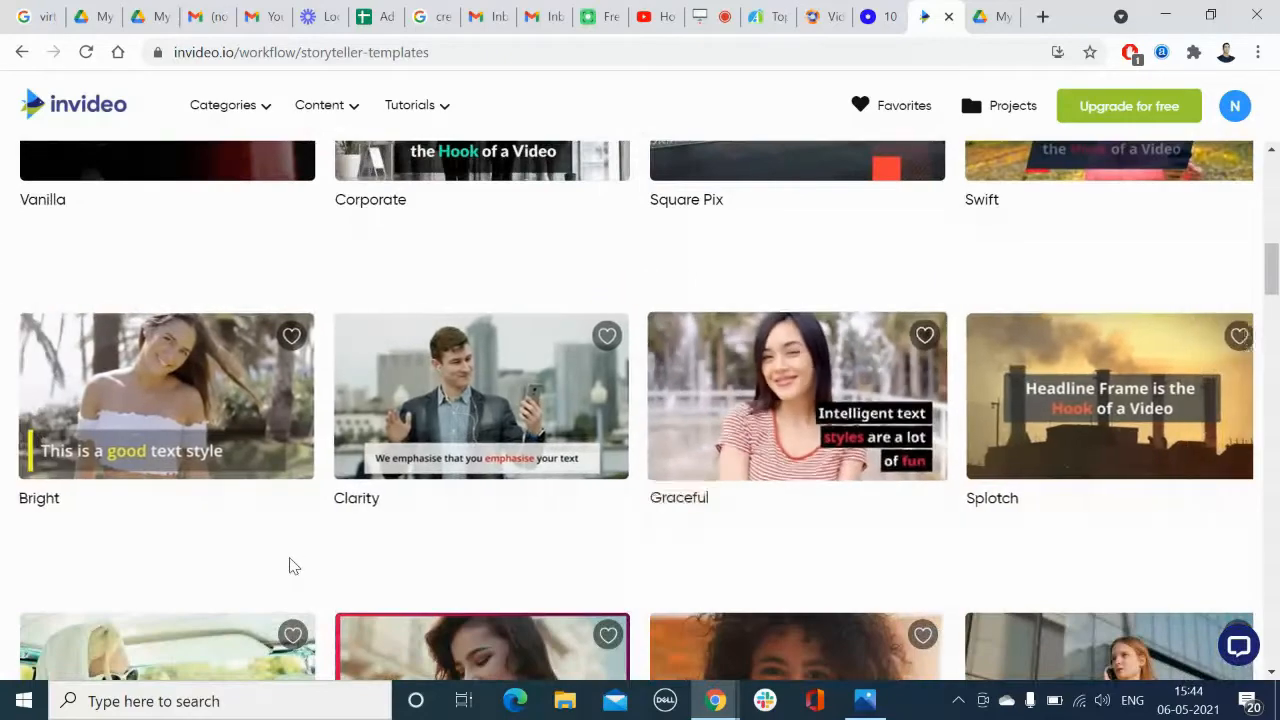
scroll(289, 566, "down", 2)
scroll(647, 508, "down", 2)
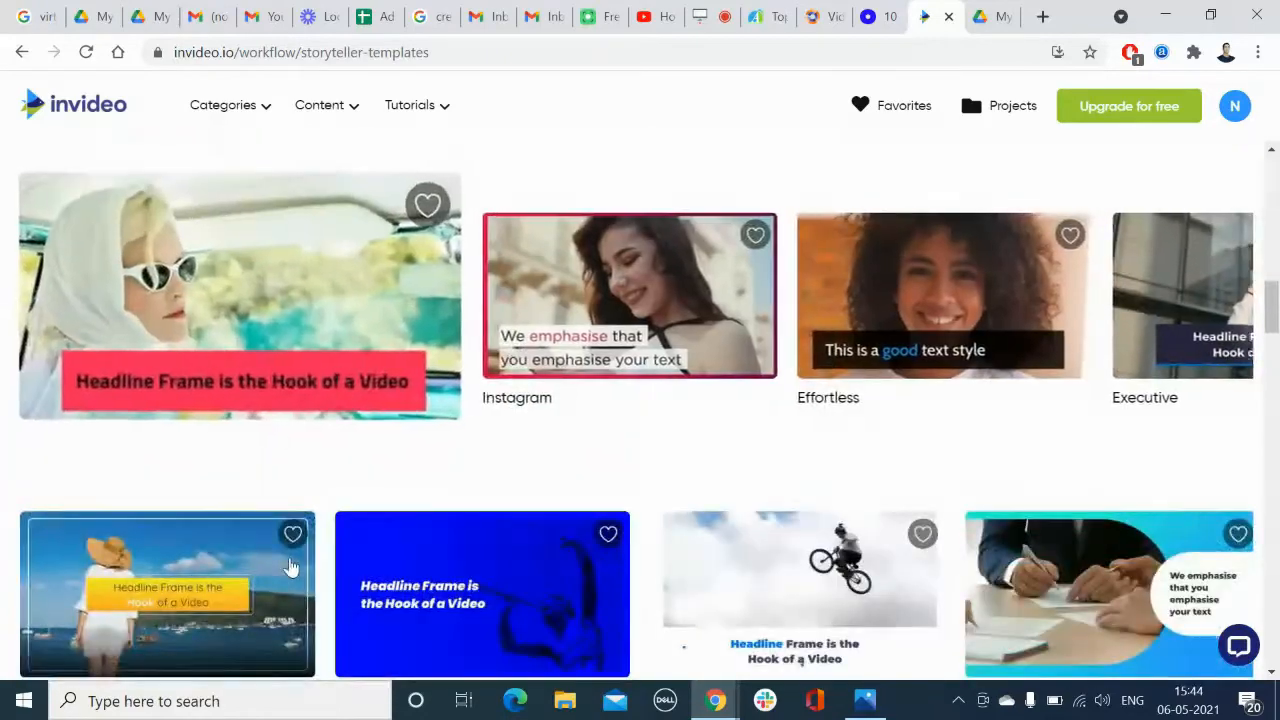
scroll(647, 508, "down", 3)
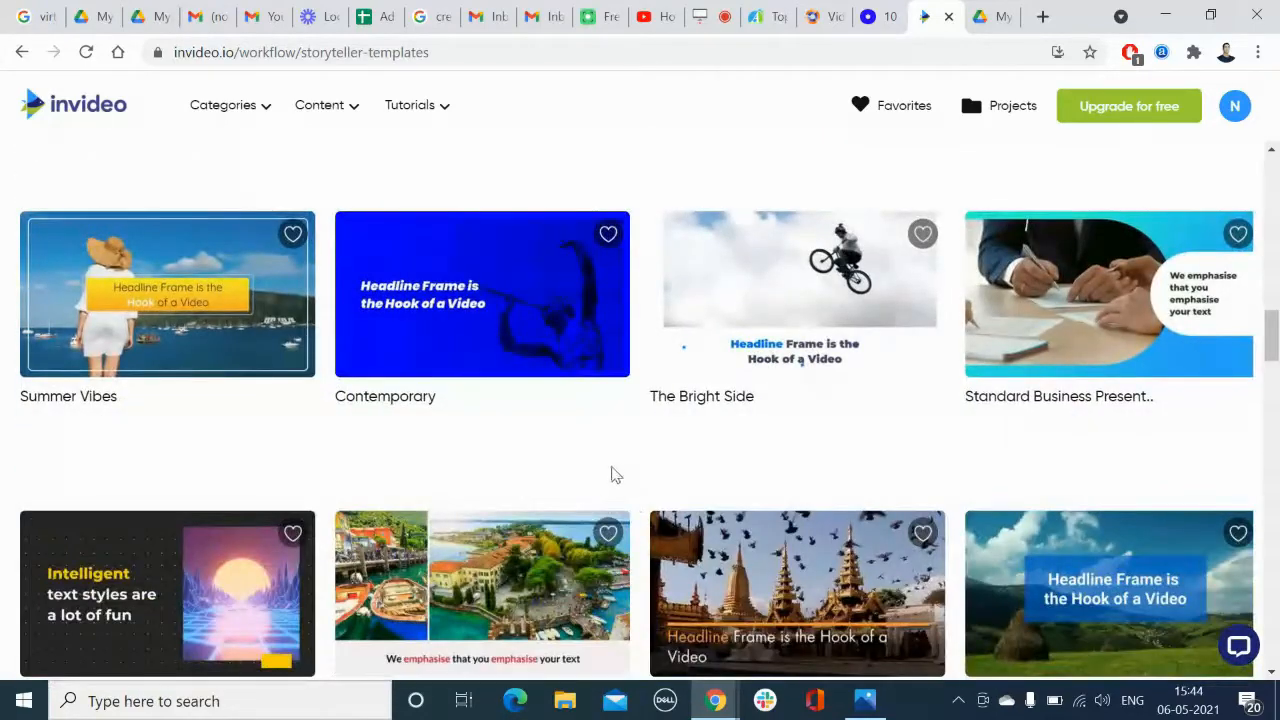
scroll(617, 468, "down", 2)
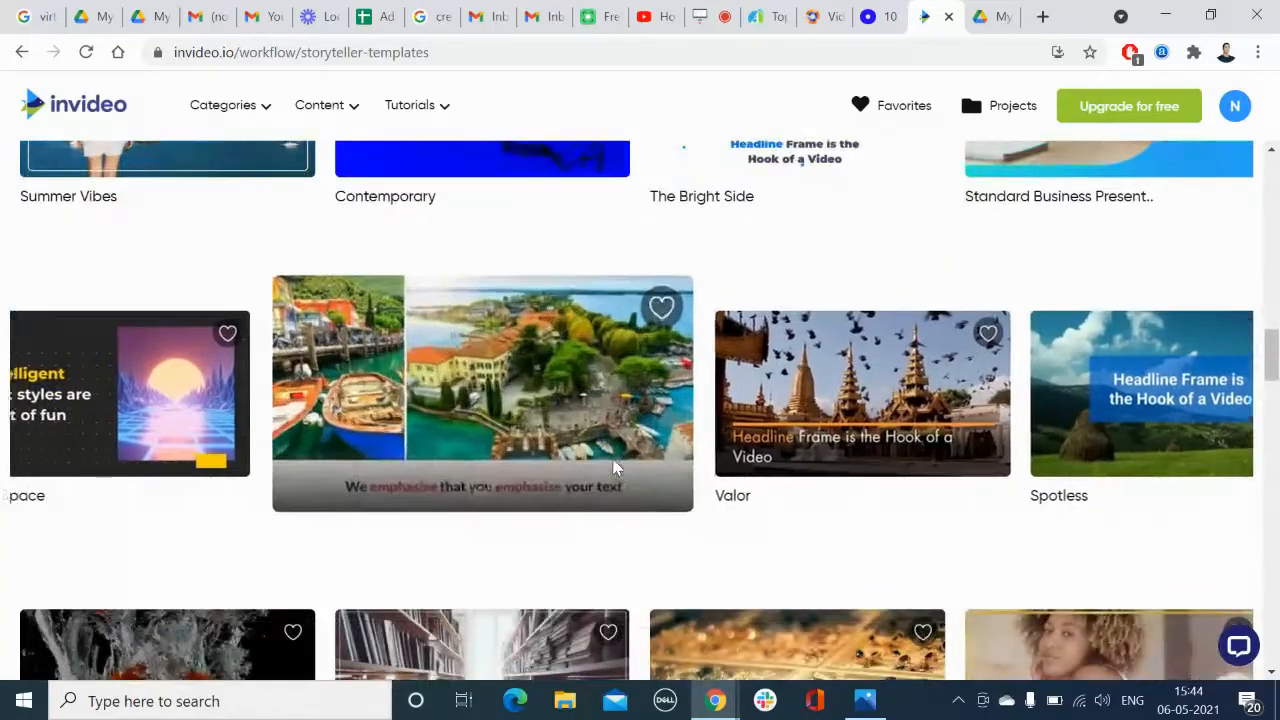
scroll(617, 468, "up", 10)
scroll(617, 468, "up", 5)
scroll(614, 466, "down", 3)
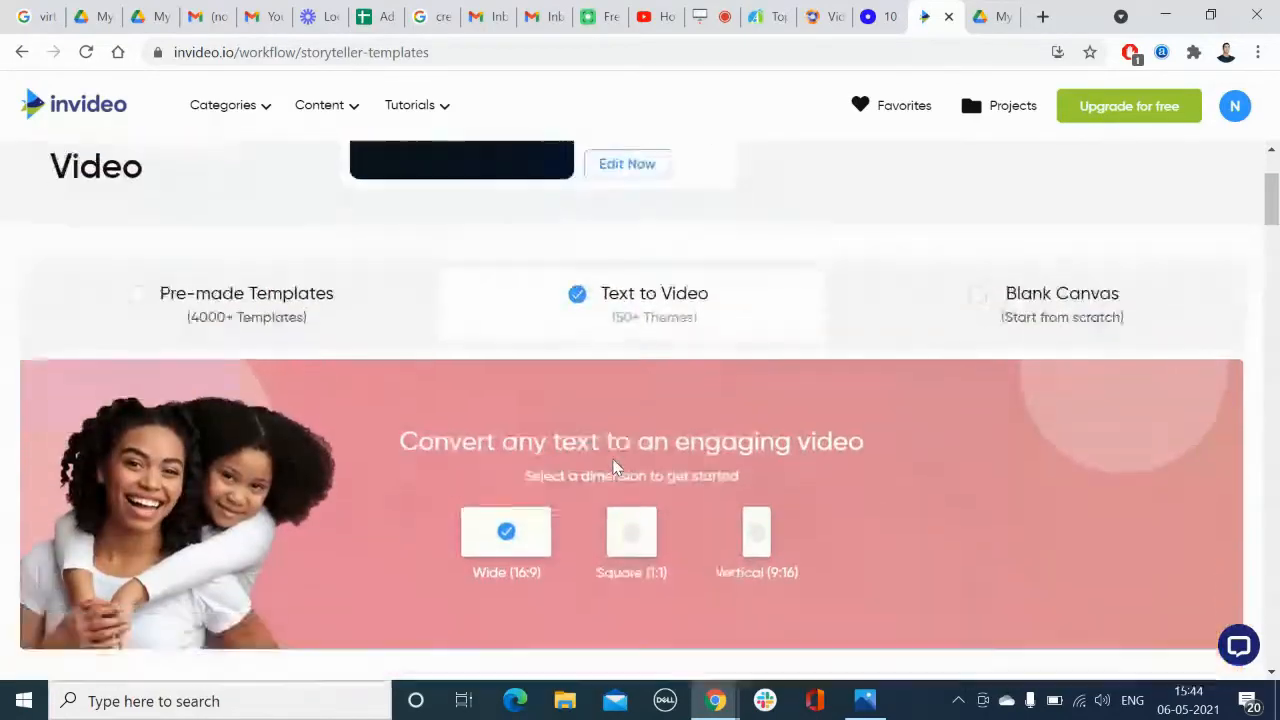
scroll(263, 274, "up", 2)
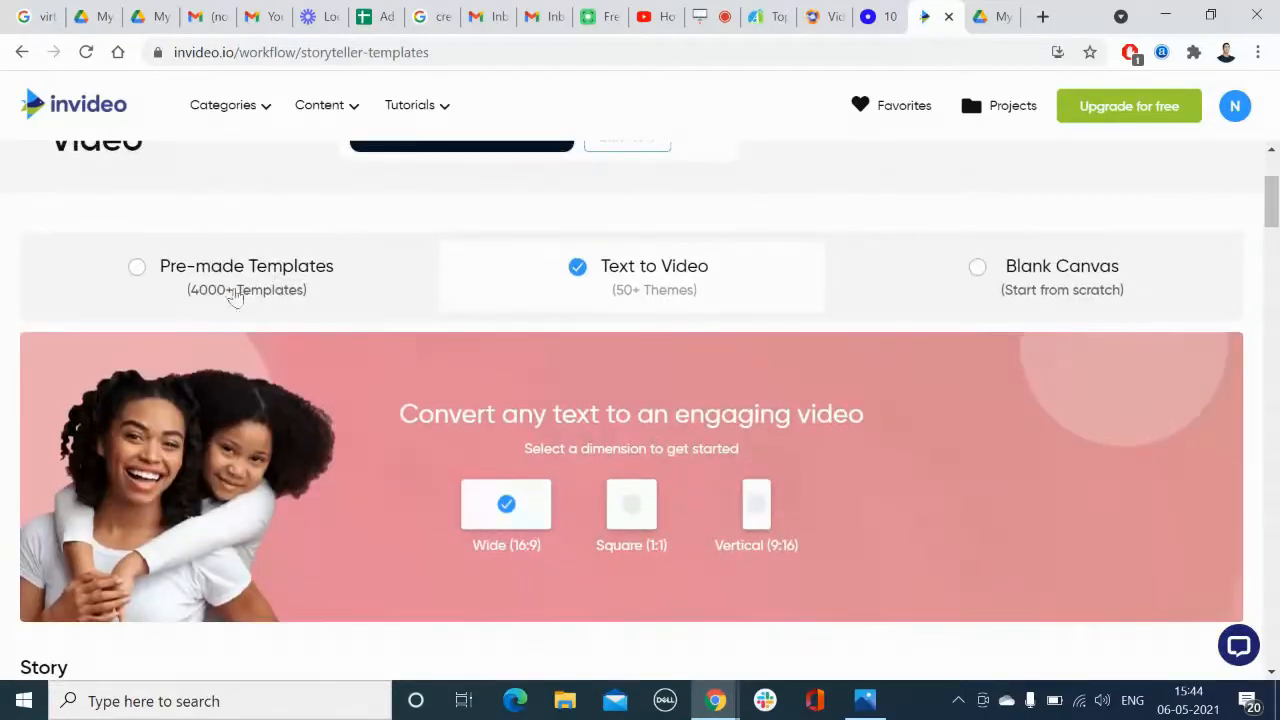
Switch to the Blank Canvas workflow and review its video dimension options and tips
left_click(1045, 270)
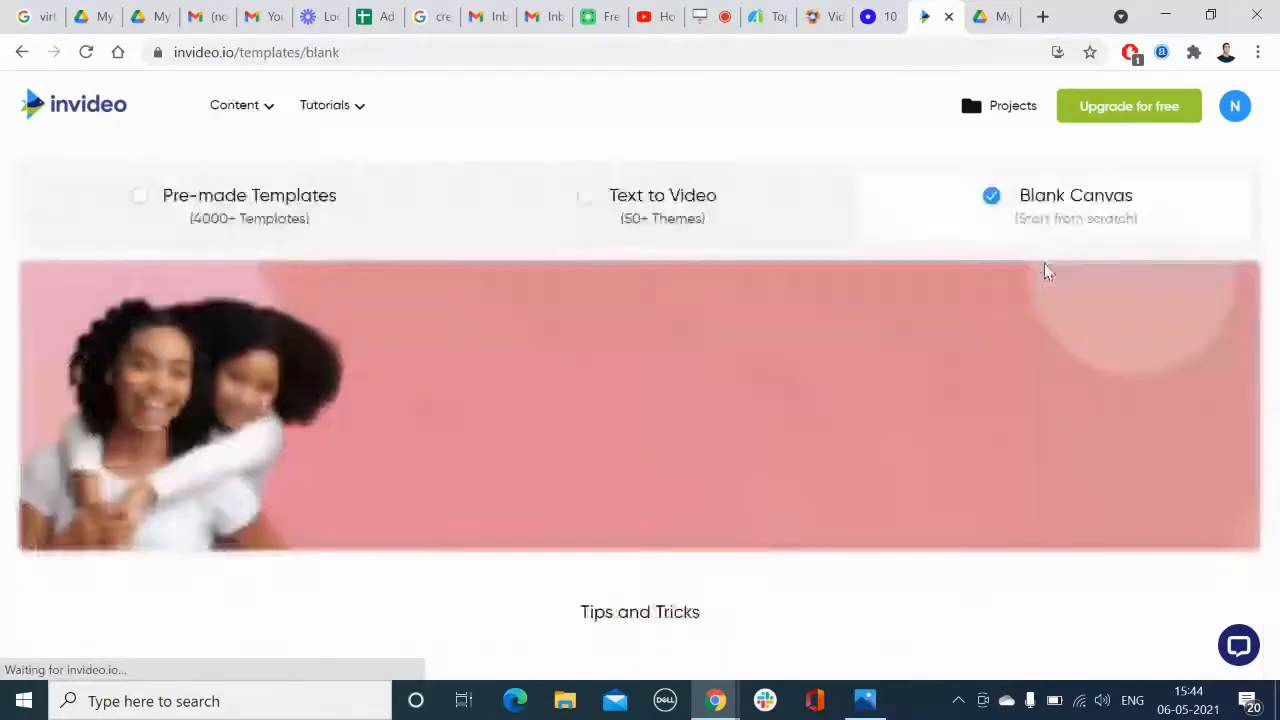
scroll(862, 313, "down", 4)
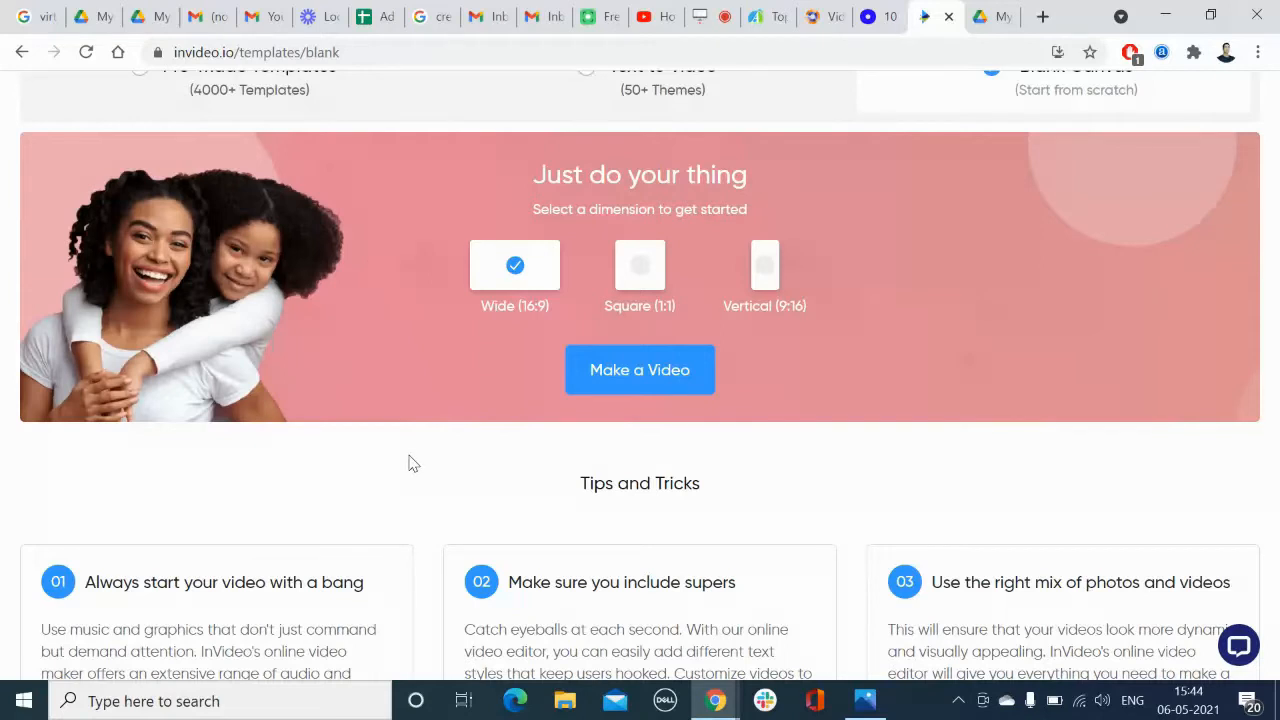
scroll(410, 462, "down", 1)
scroll(410, 462, "up", 3)
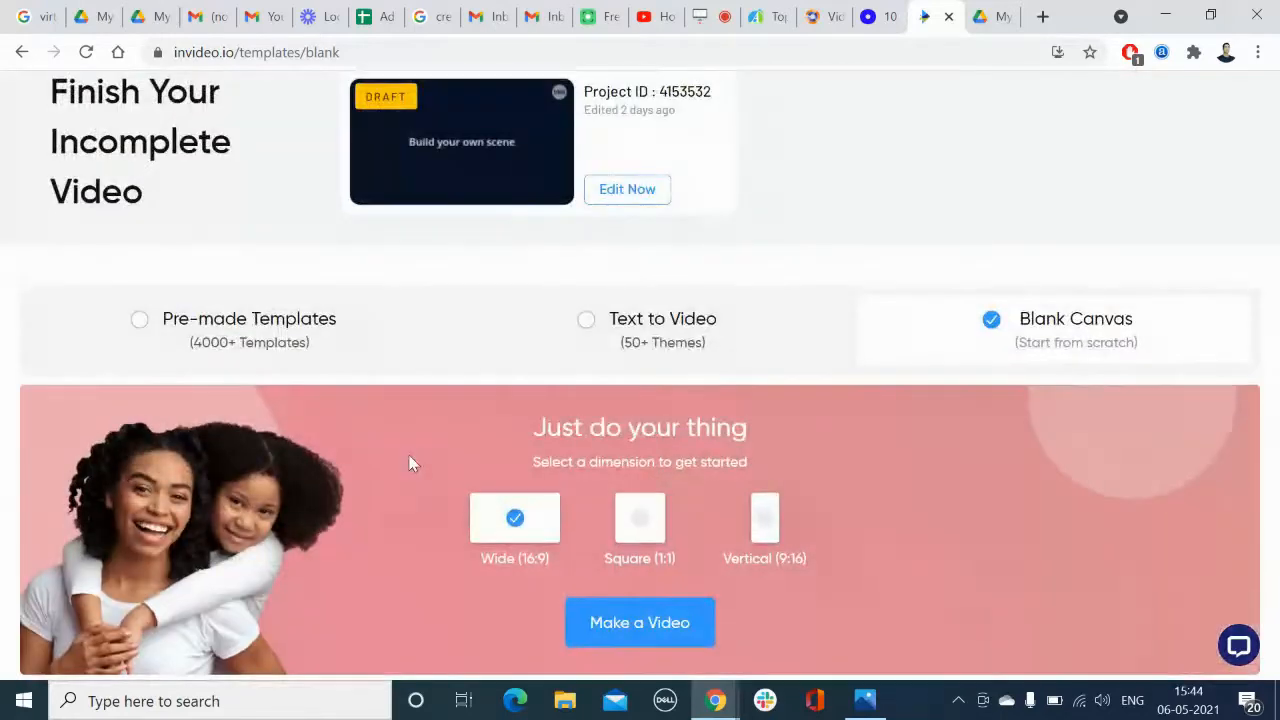
Switch to the Pre-made Templates workflow and browse its template collections, from What's Hot to Video Ads
left_click(257, 337)
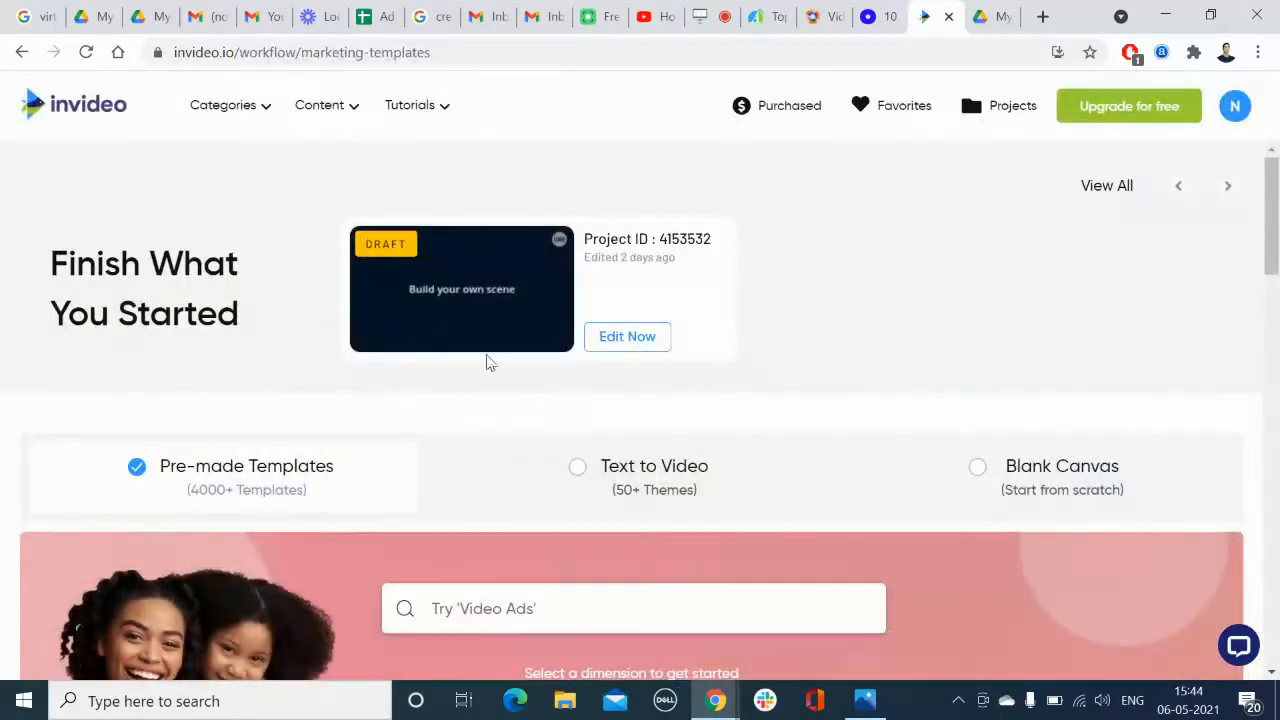
scroll(586, 414, "down", 6)
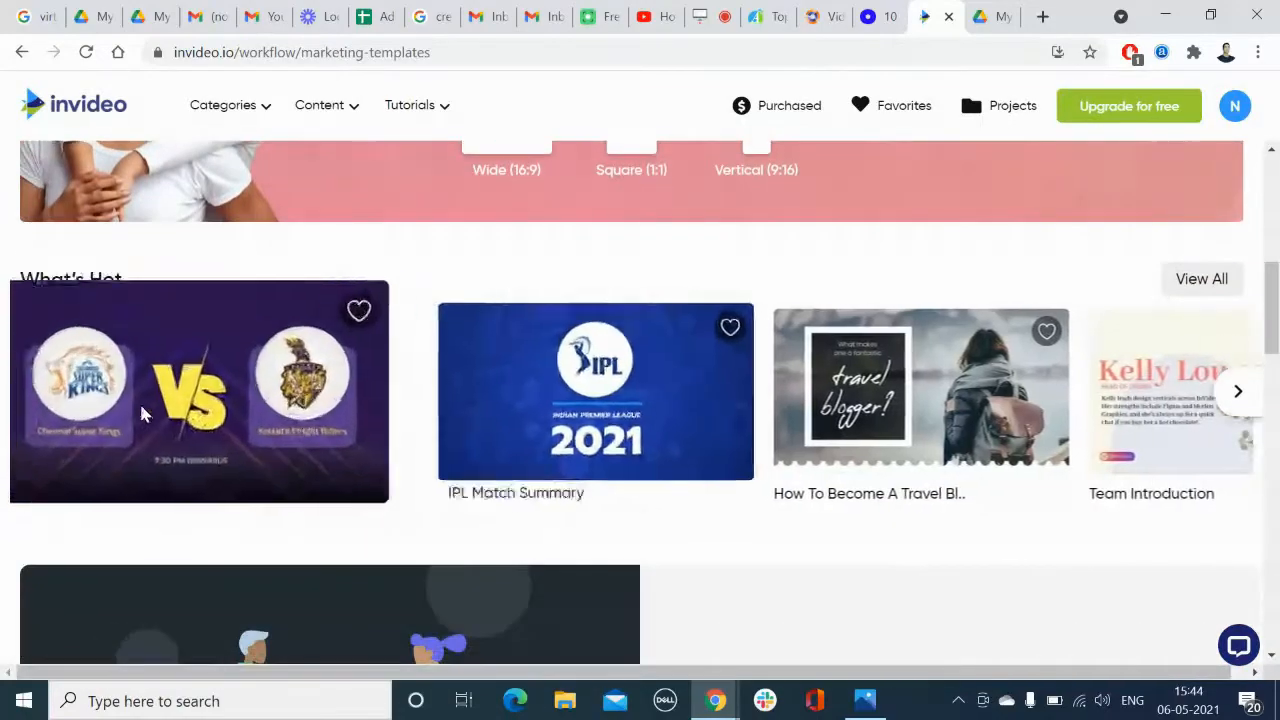
scroll(834, 600, "down", 6)
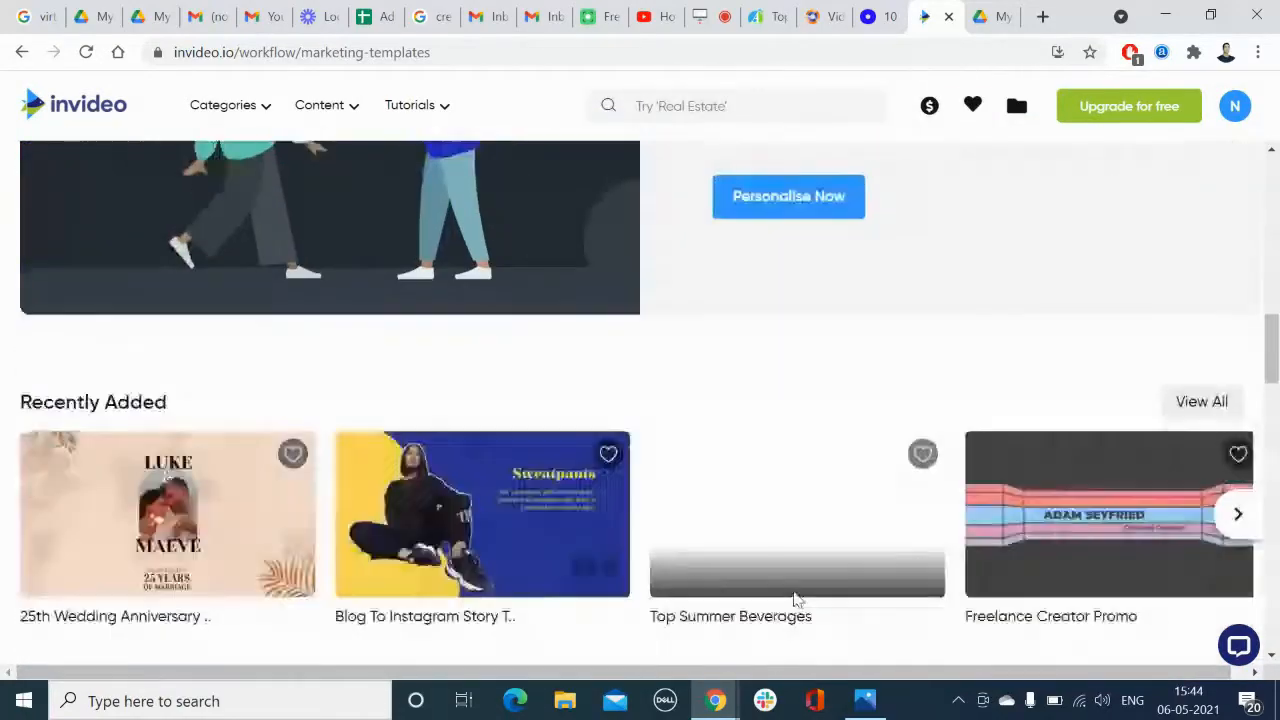
scroll(775, 505, "down", 5)
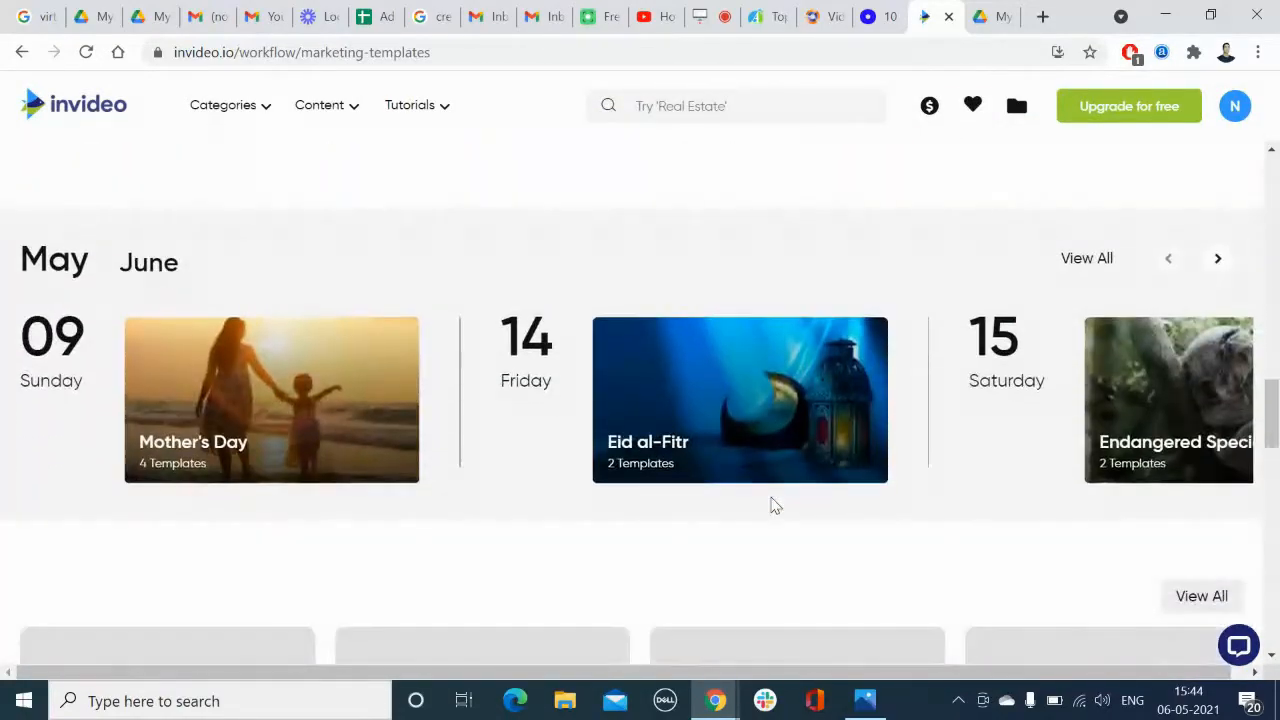
scroll(775, 505, "down", 2)
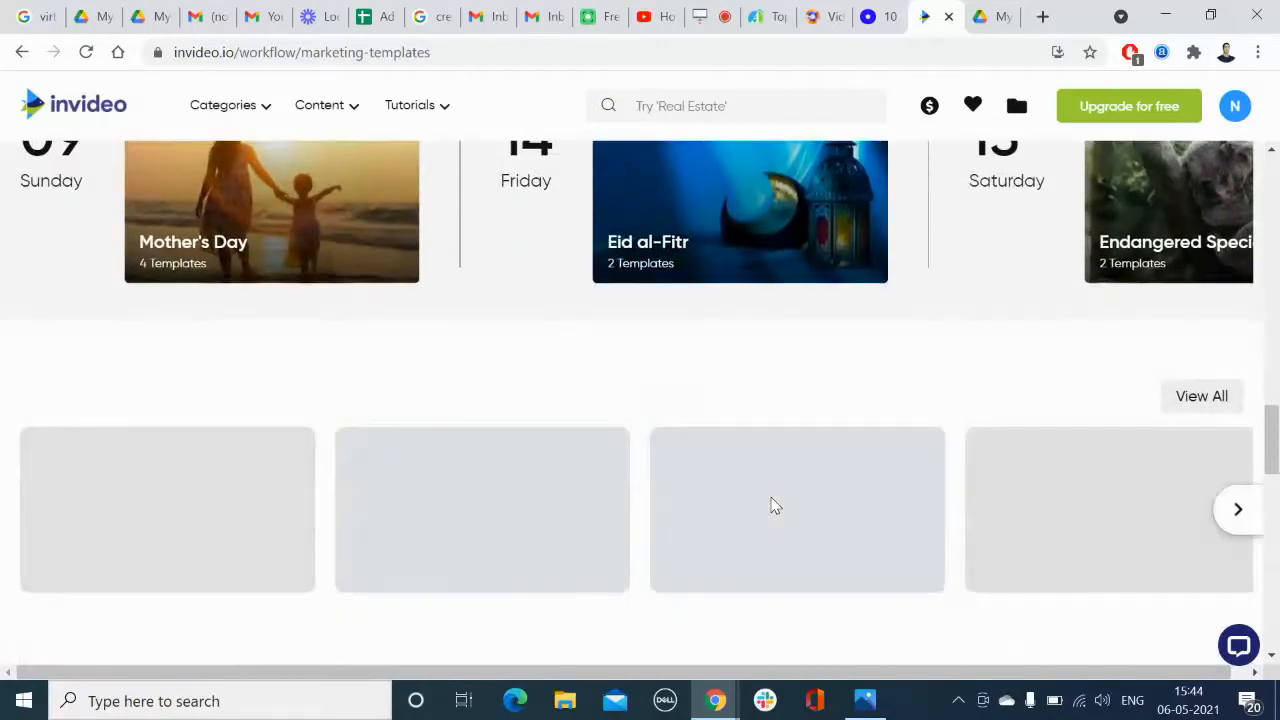
scroll(775, 505, "down", 2)
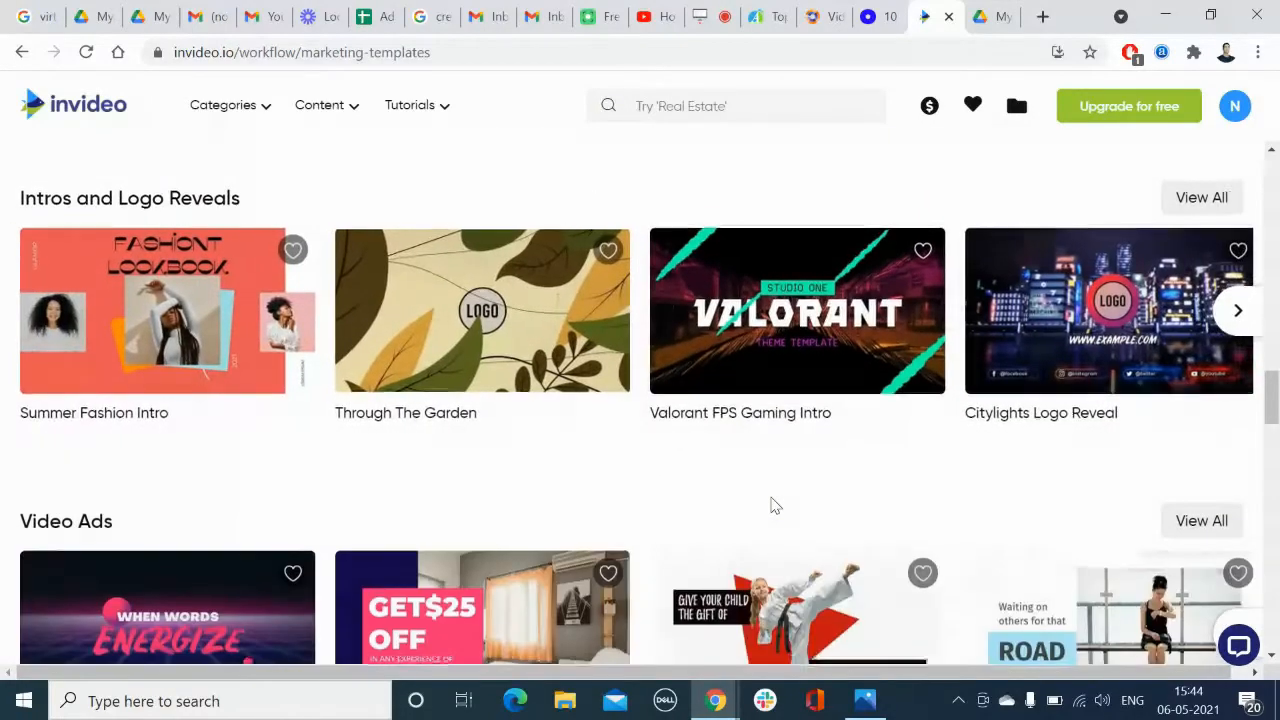
scroll(775, 505, "up", 15)
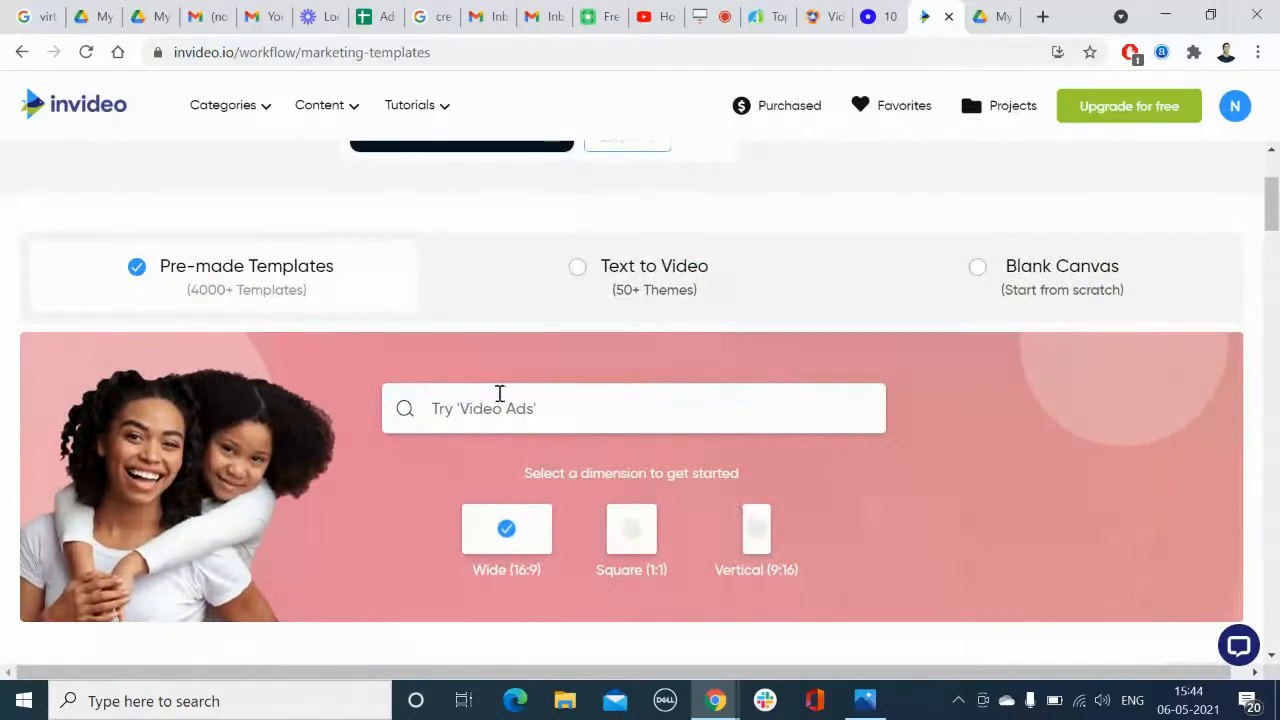
Search the pre-made templates for "real estate" and browse the matching designs
left_click(498, 410)
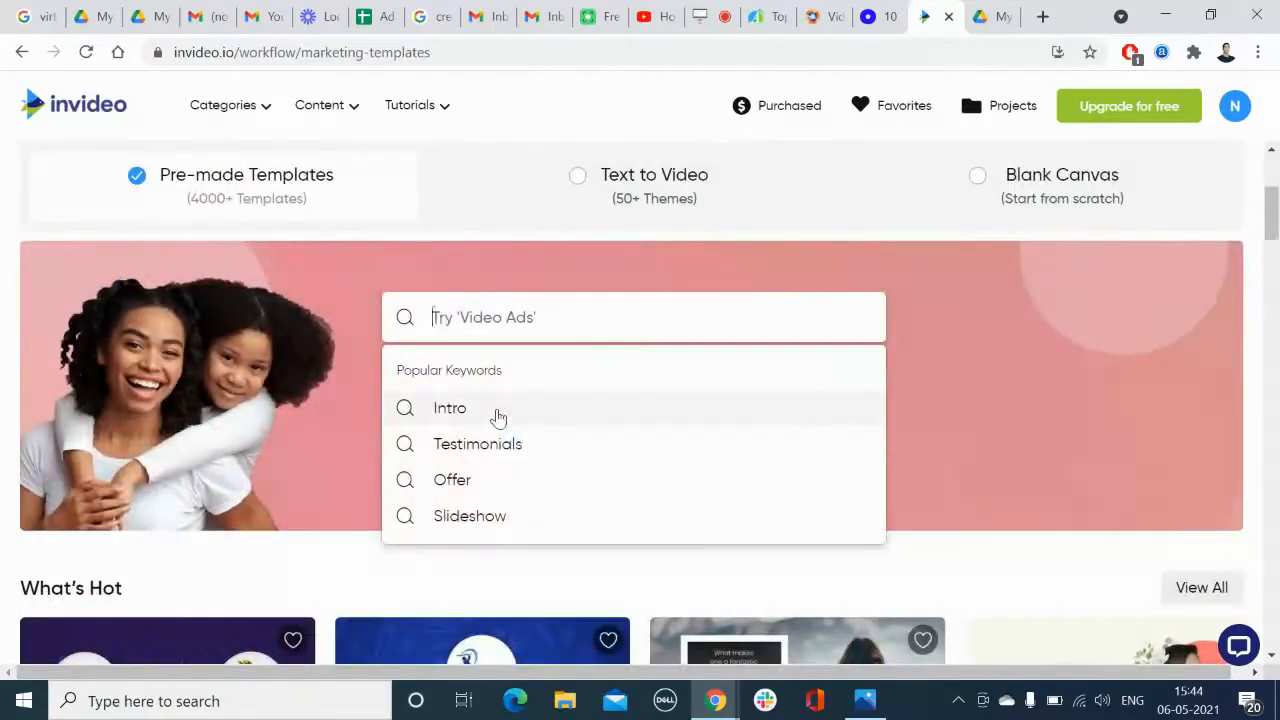
type("real es")
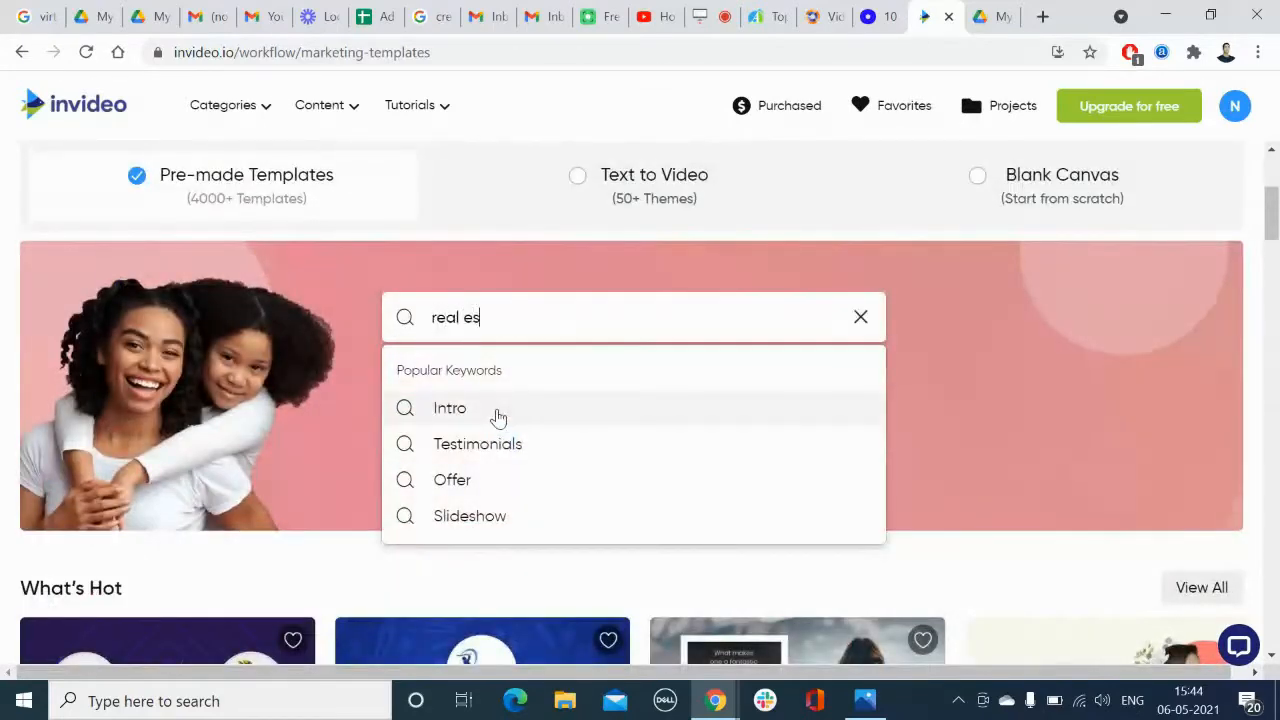
type("tate")
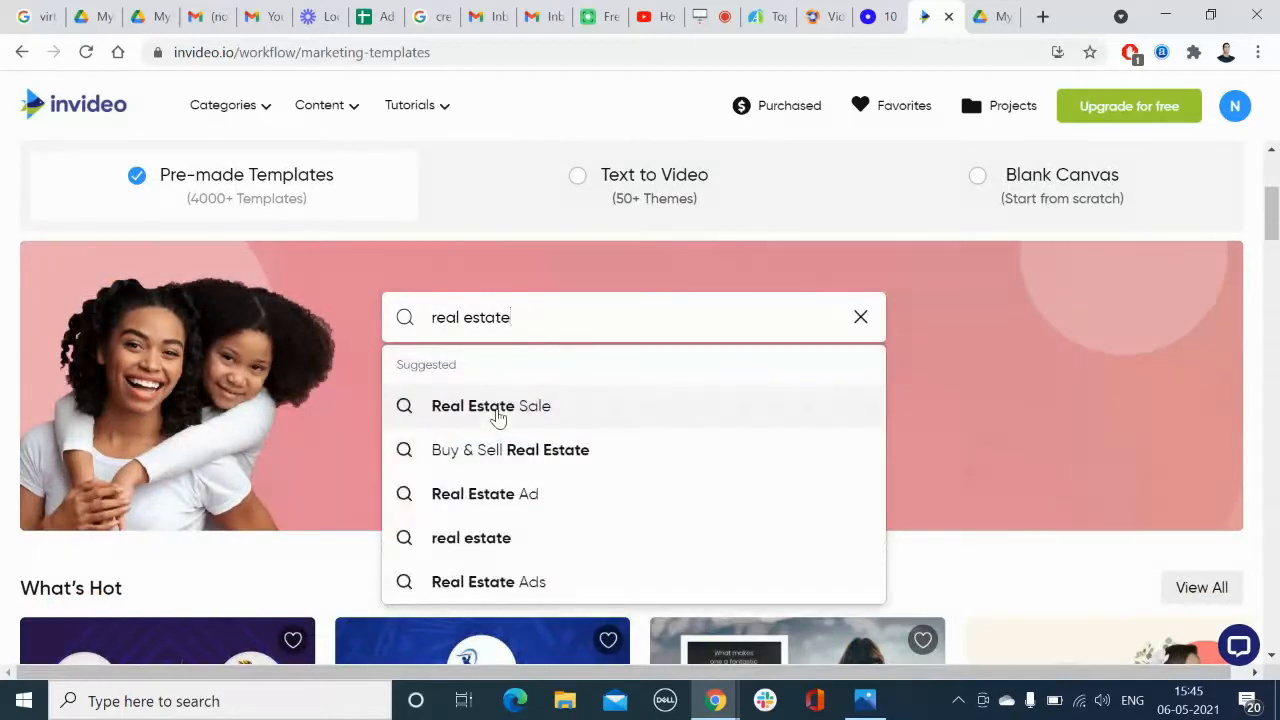
key("Return")
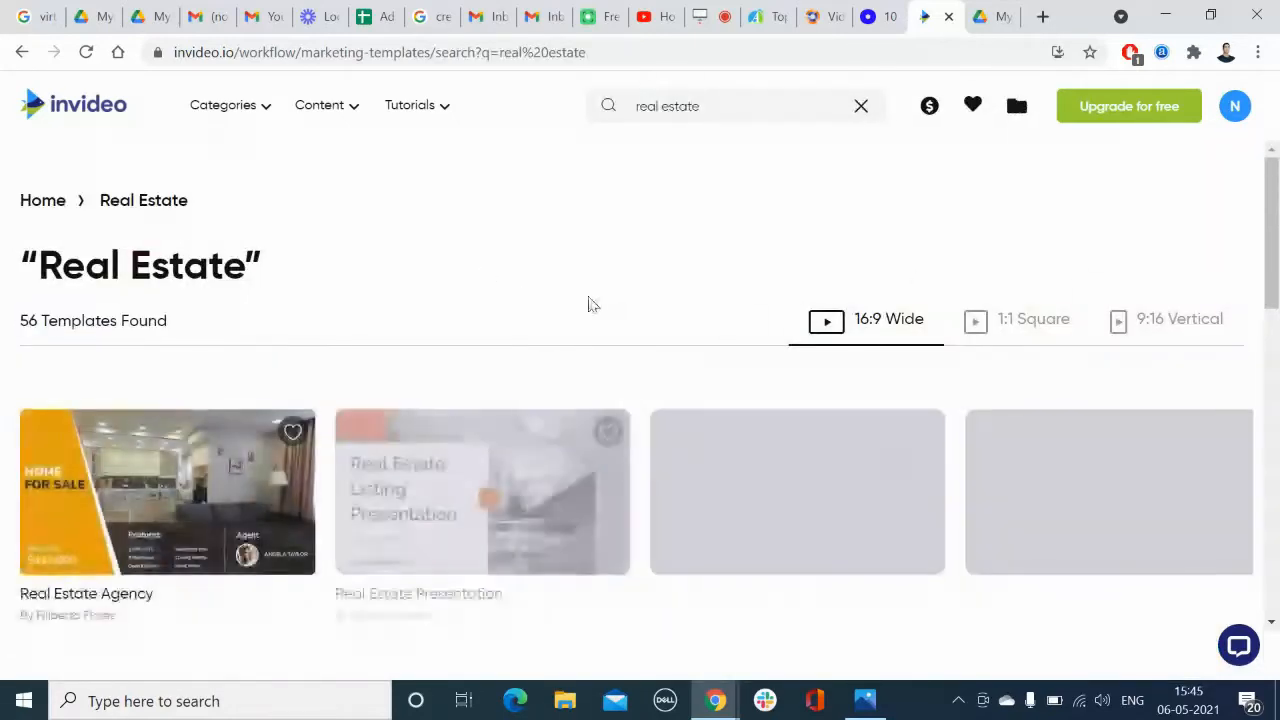
scroll(588, 304, "down", 1)
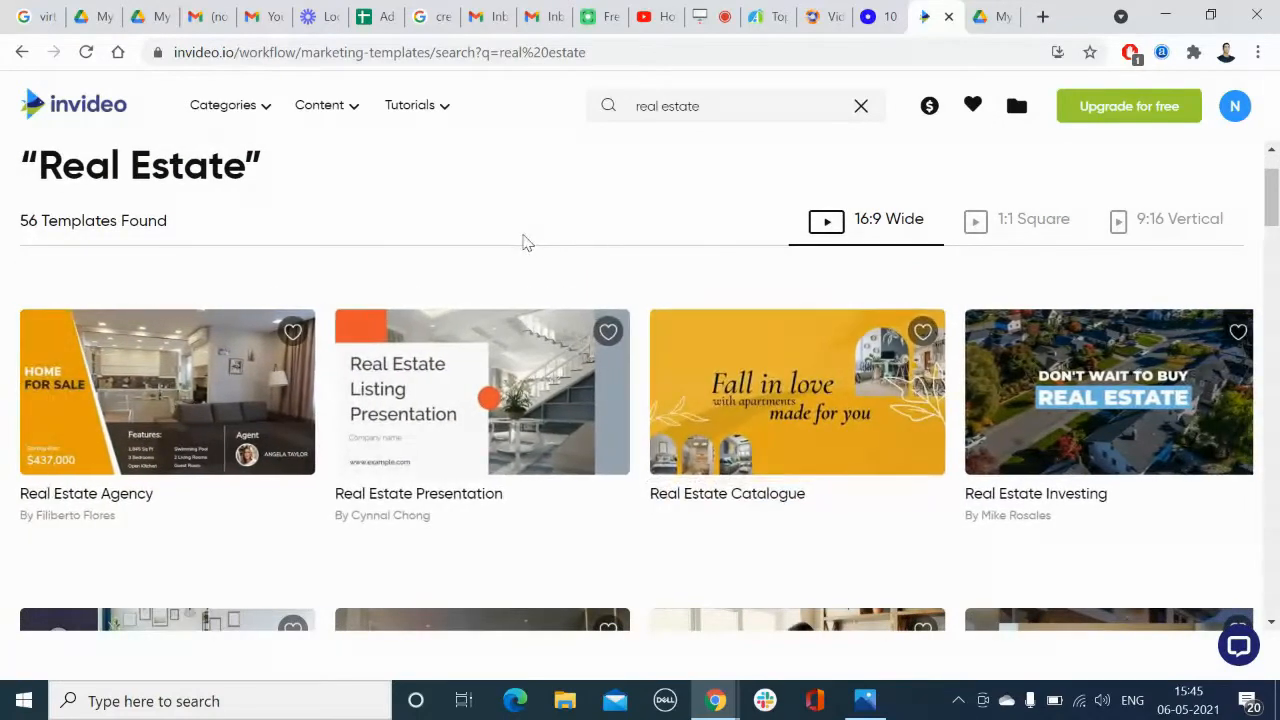
scroll(527, 242, "down", 1)
scroll(525, 243, "down", 2)
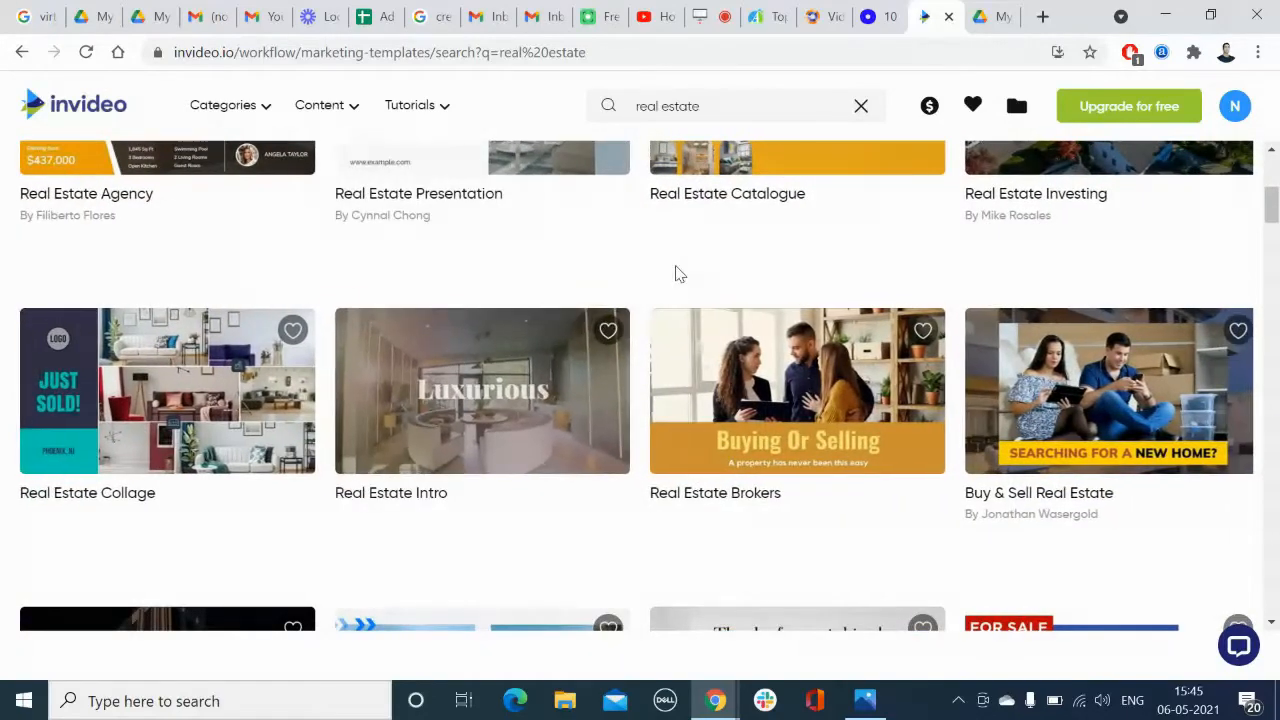
scroll(676, 273, "down", 1)
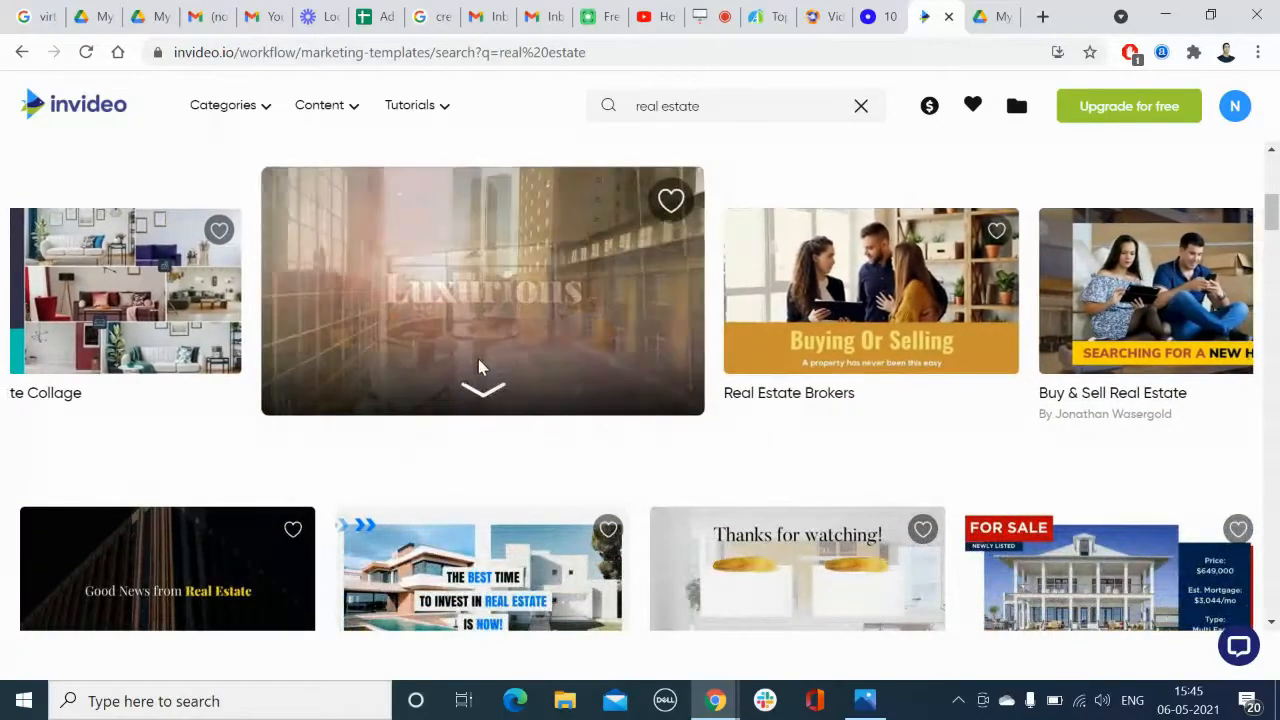
Open the Real Estate Intro template's details and watch part of its preview video, pausing it partway
left_click(479, 291)
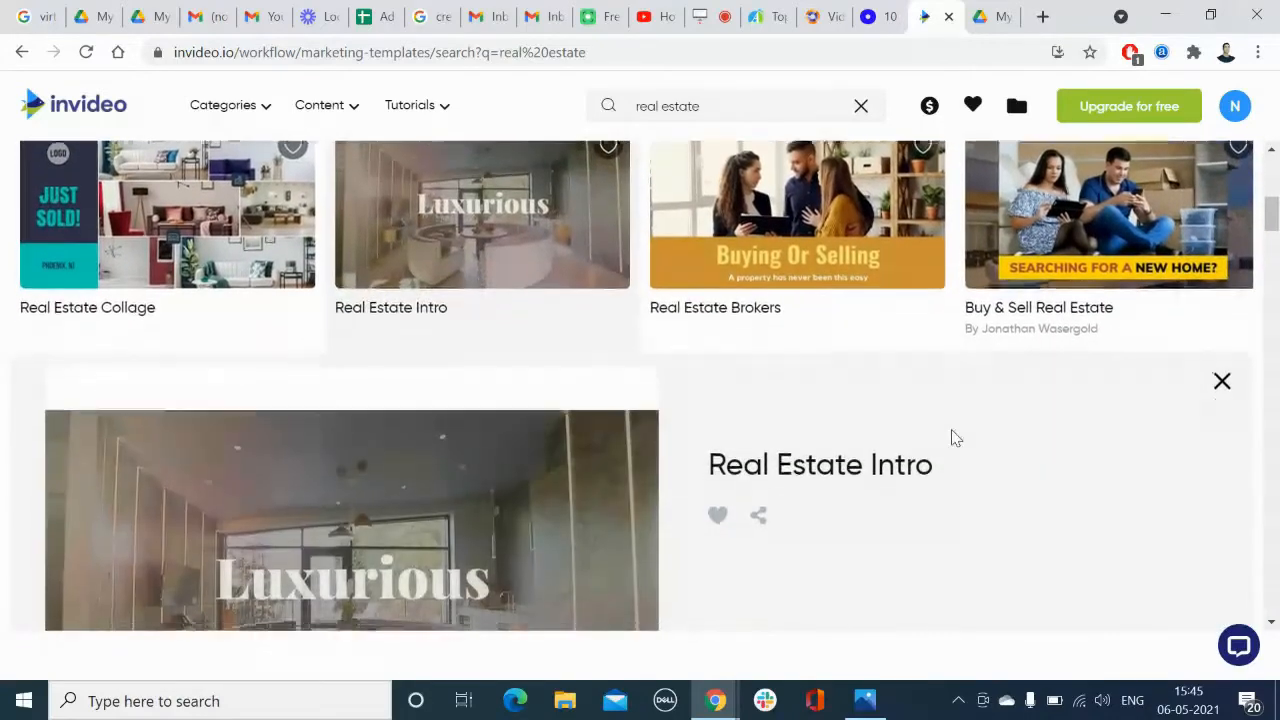
scroll(952, 437, "down", 1)
scroll(952, 437, "down", 1)
scroll(680, 406, "up", 1)
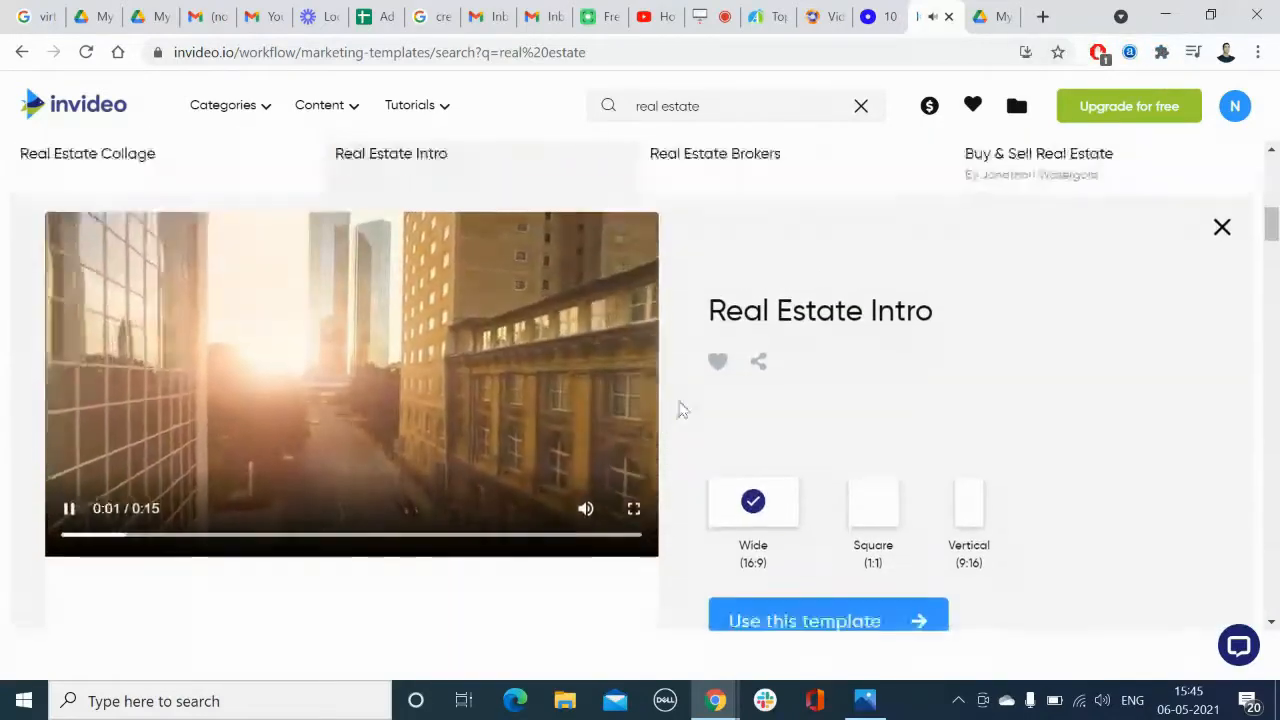
mouse_move(174, 489)
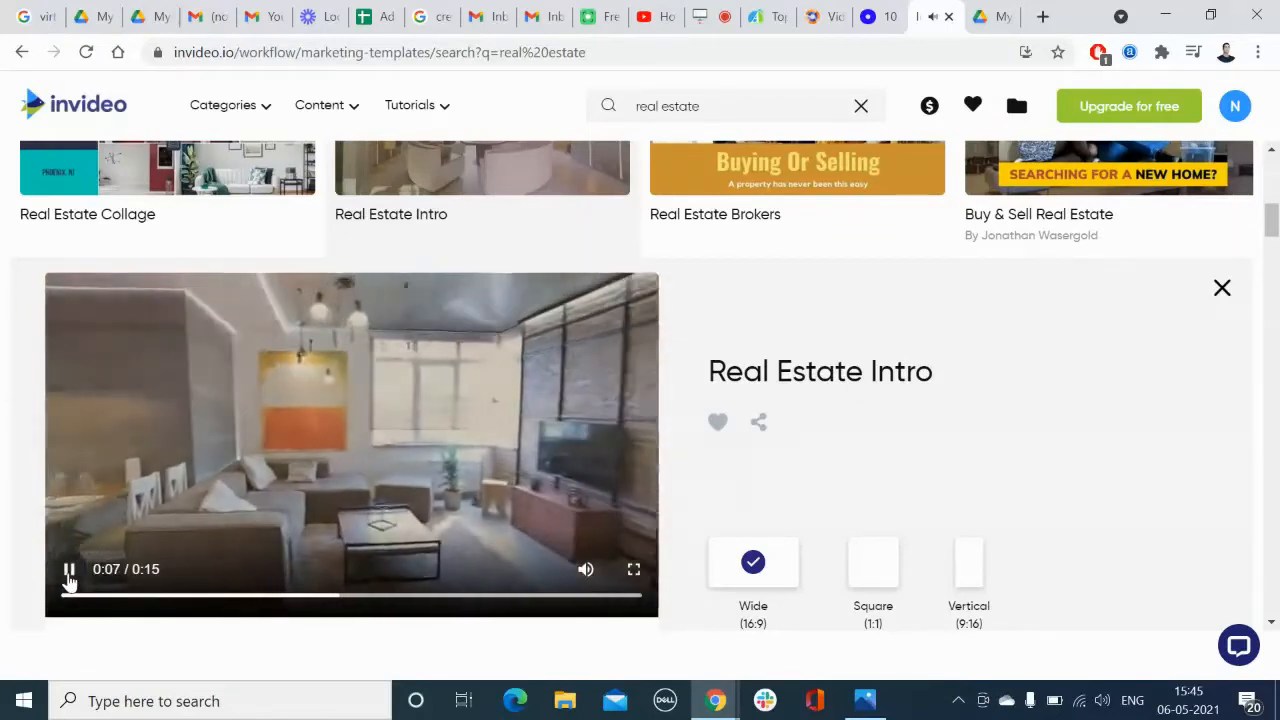
left_click(69, 572)
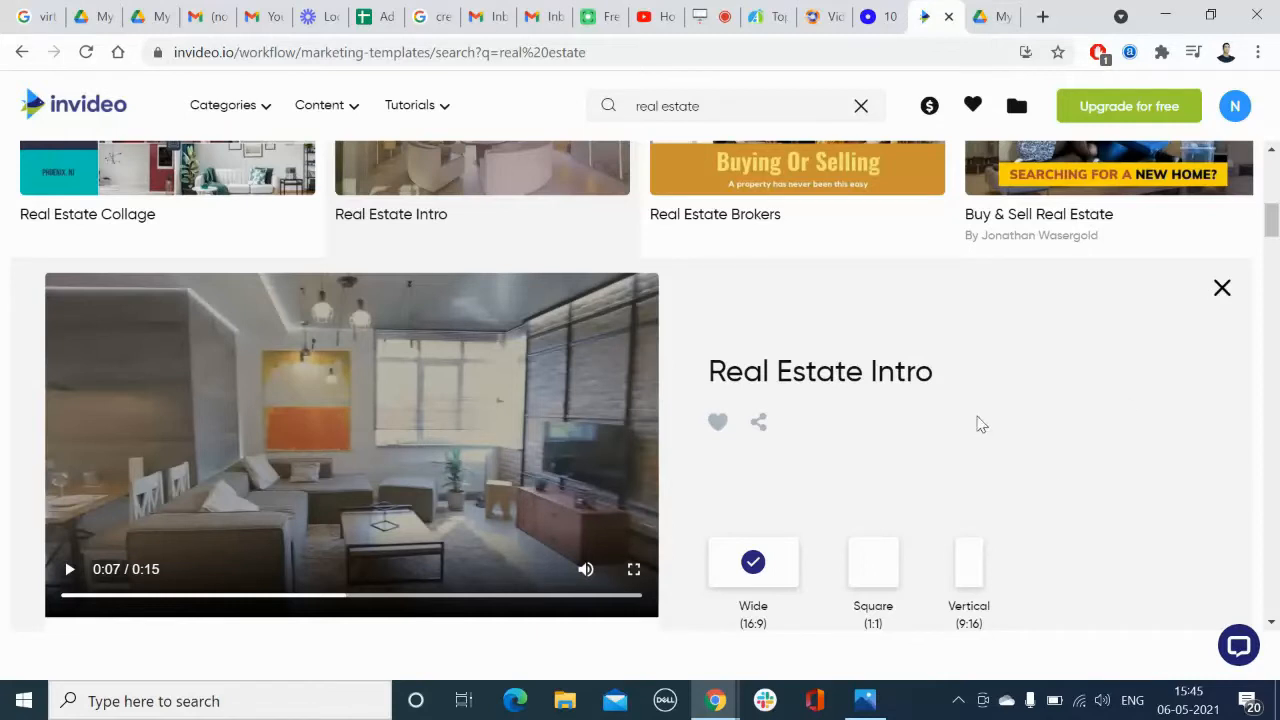
Use the Real Estate Intro template in Wide (16:9) format and dismiss the premium media watermark notice in the editor
scroll(978, 422, "down", 1)
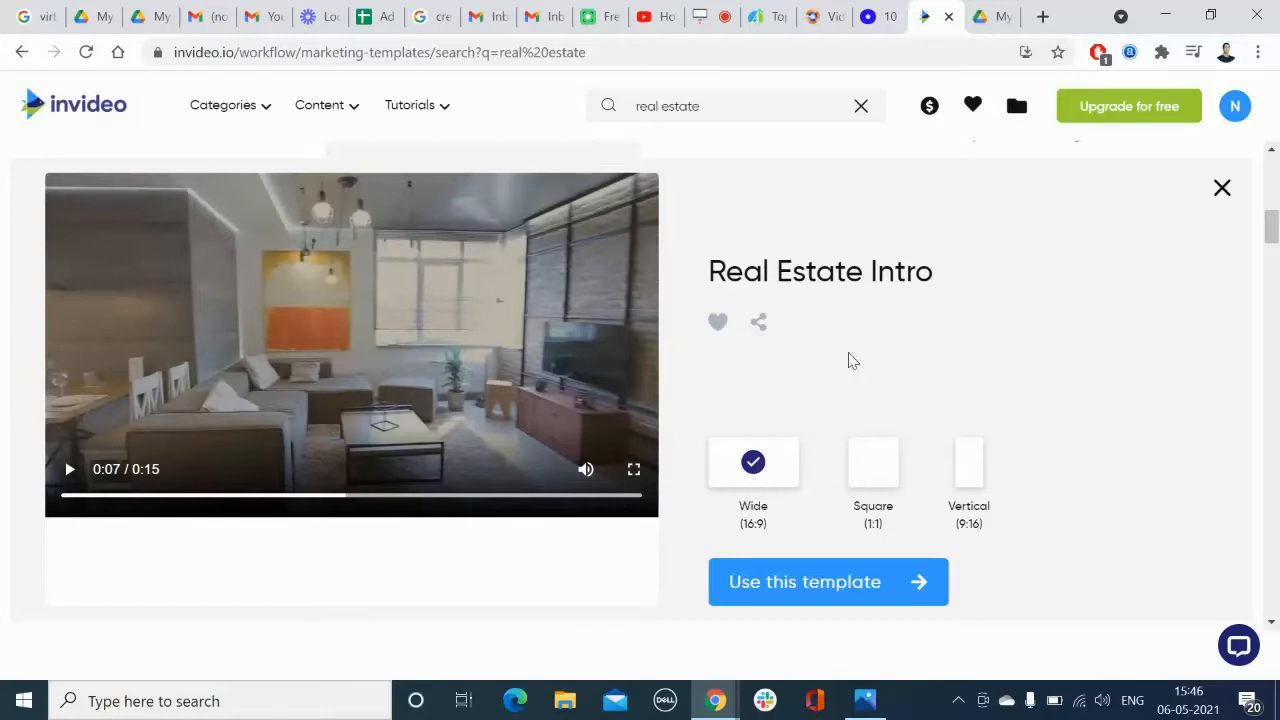
left_click(815, 587)
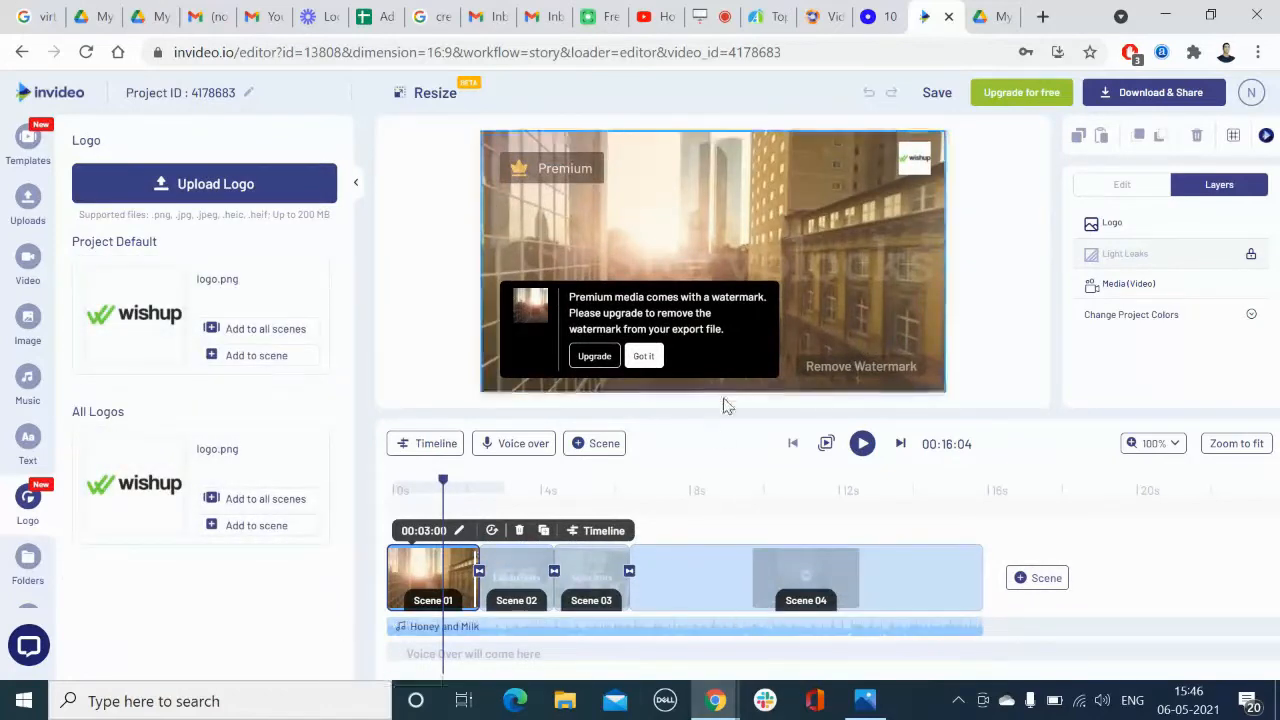
left_click(644, 356)
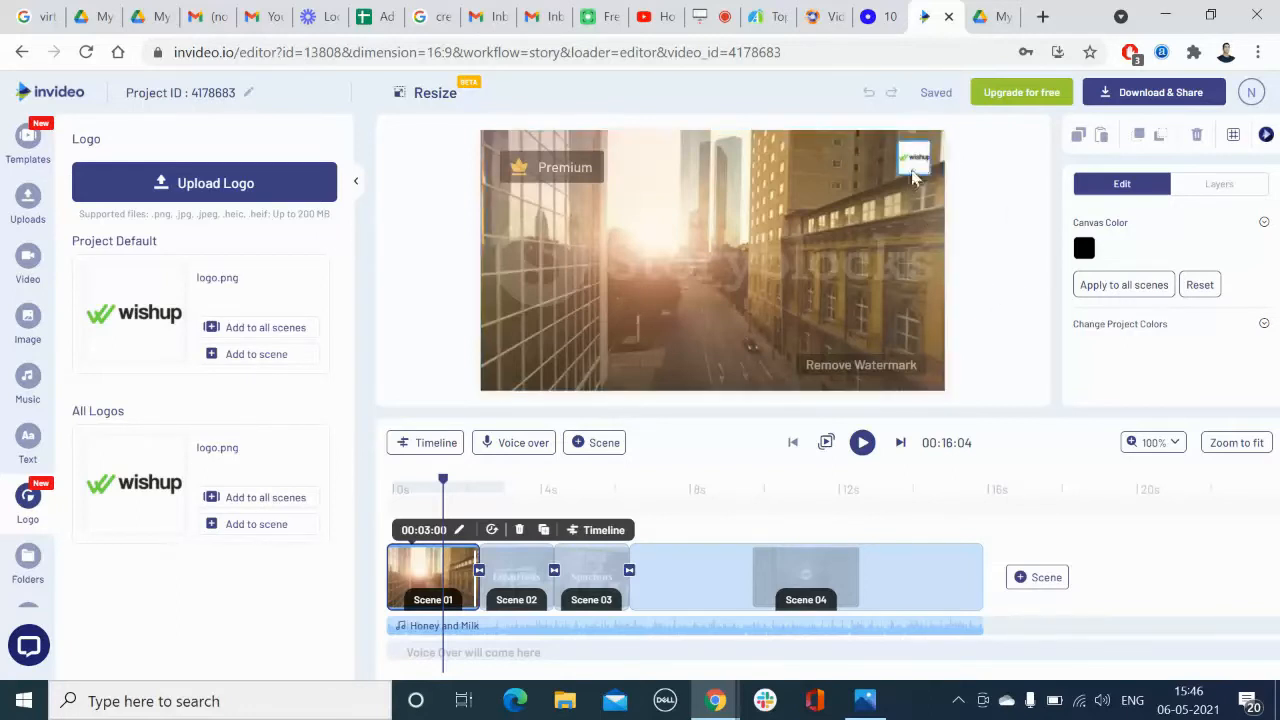
Shift the wishup logo in Scene 01 slightly inward from the frame's upper-right corner and deselect it
mouse_move(916, 162)
left_mouse_down()
mouse_move(859, 173)
mouse_move(909, 166)
left_mouse_up()
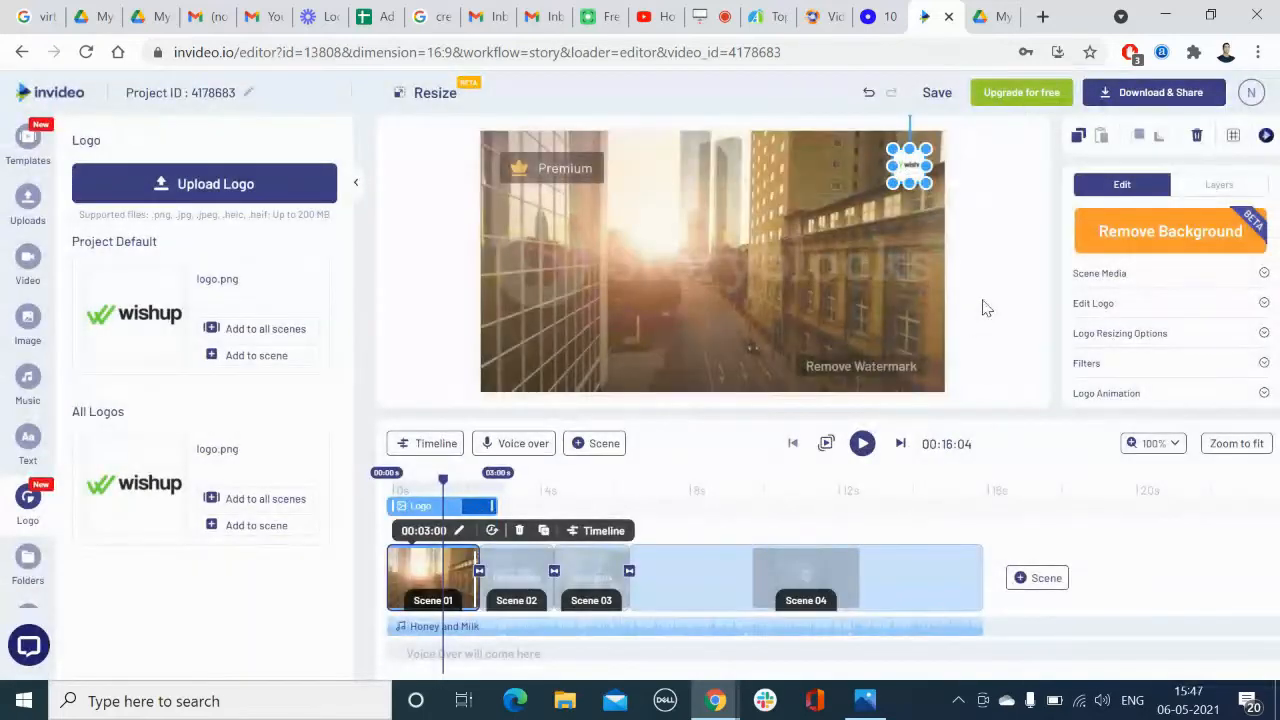
left_click(983, 246)
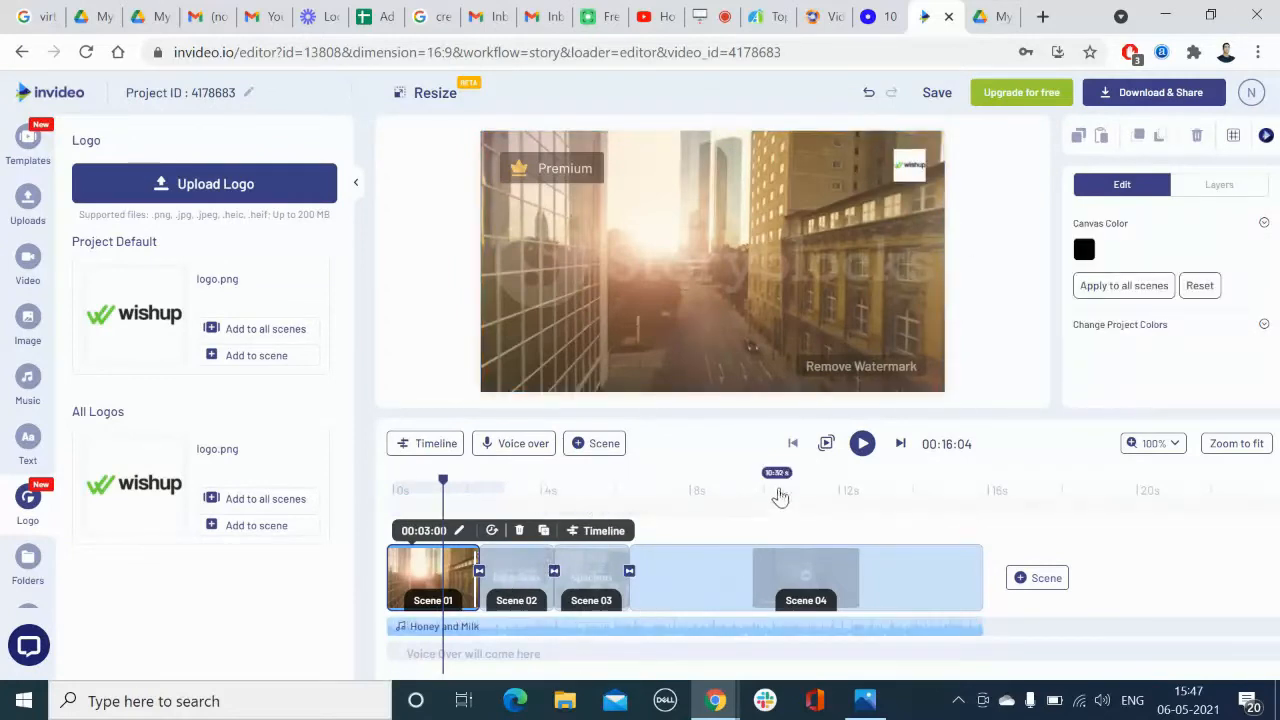
Preview the first scene and the rest of the video, and shorten Scene 04 to 5.84 seconds
left_click(825, 446)
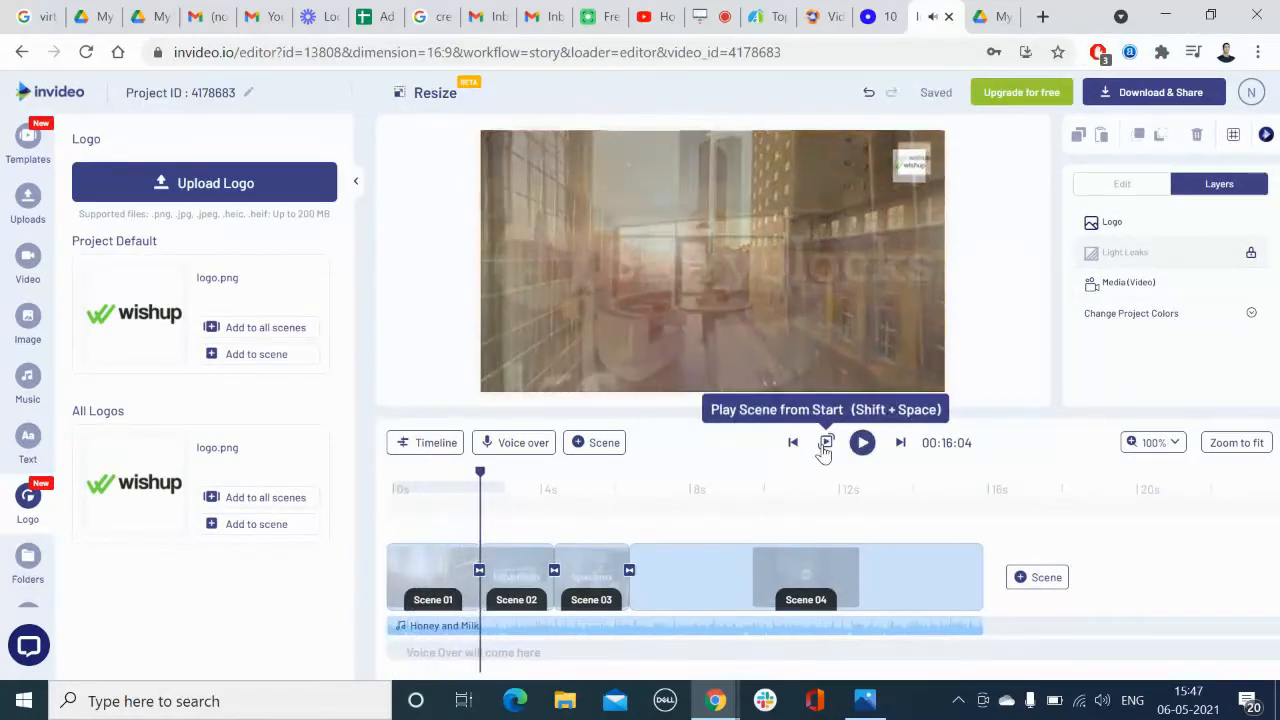
left_click(825, 446)
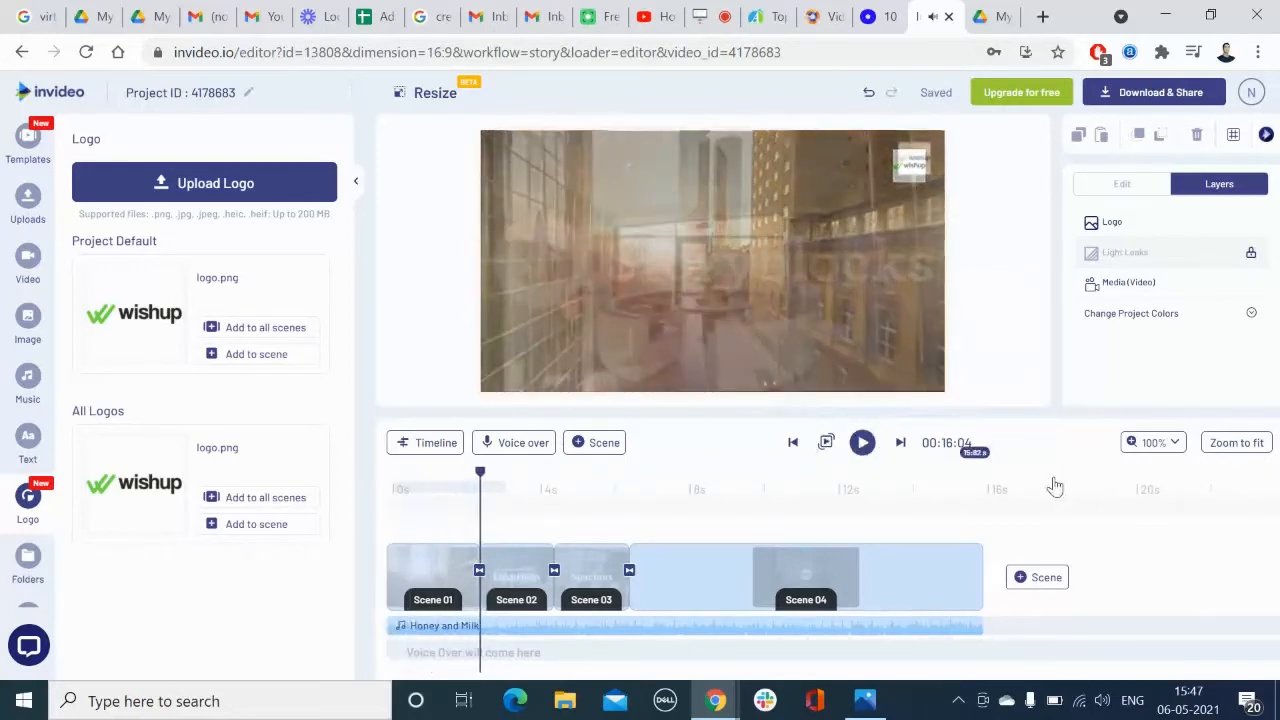
left_click(862, 443)
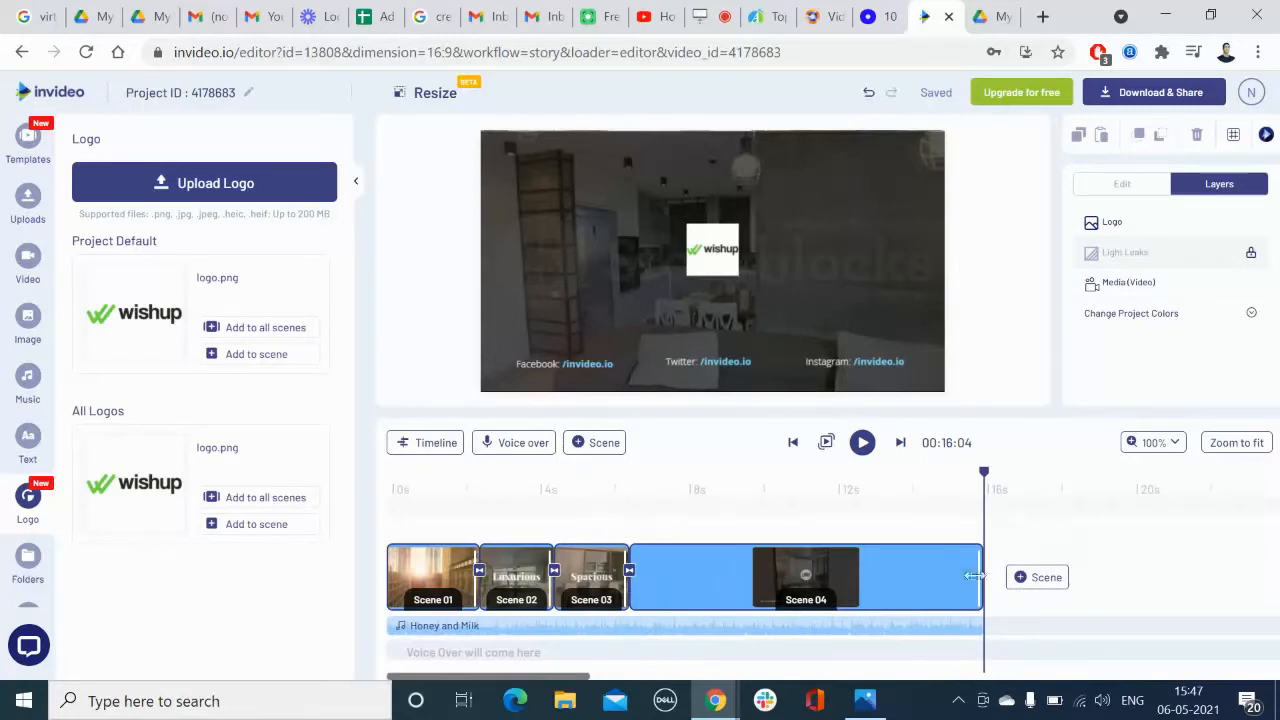
left_click_drag(975, 575, 827, 583)
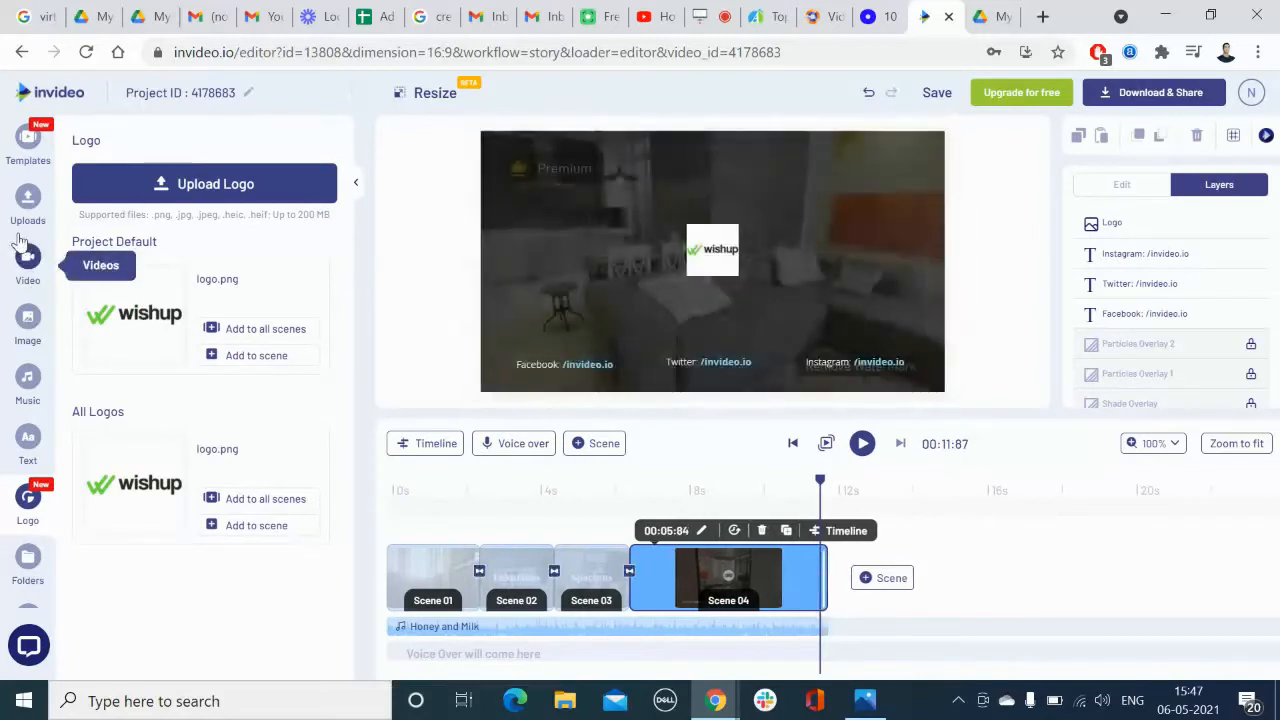
Search the stock images for "living room", look through the matching pictures and check the uploaded media
left_click(31, 318)
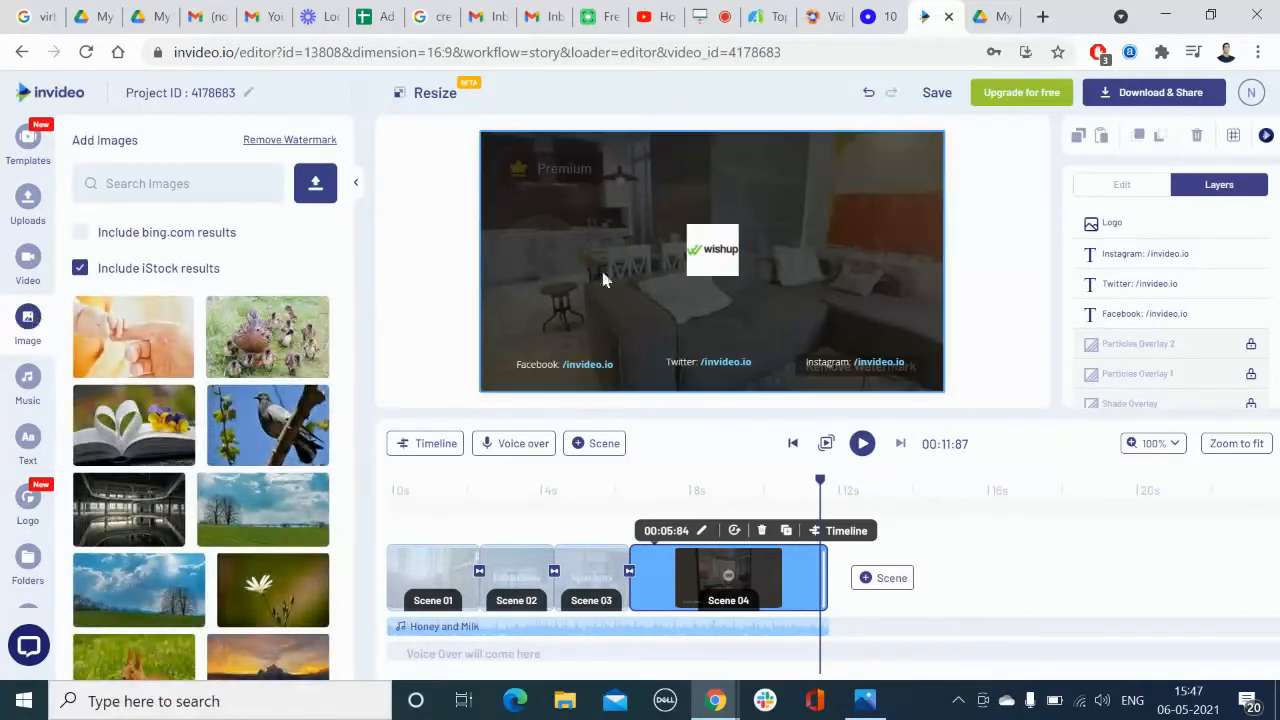
left_click(153, 182)
type("s")
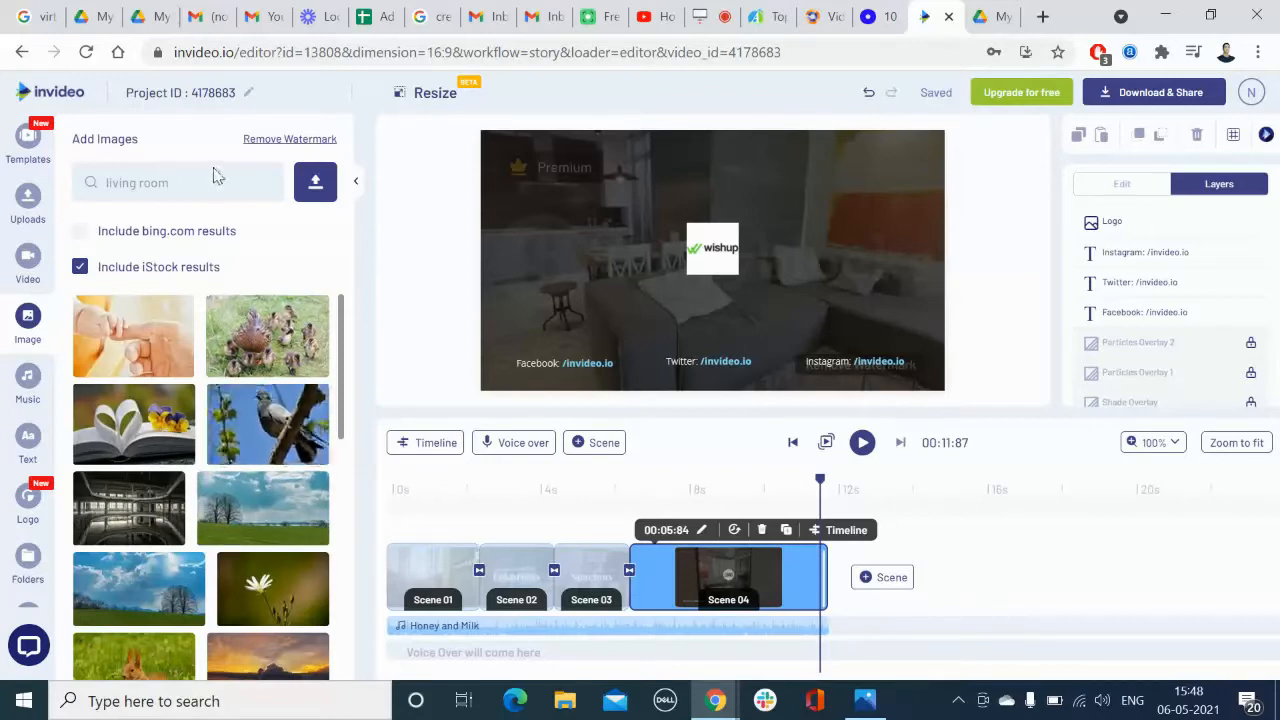
key("Return")
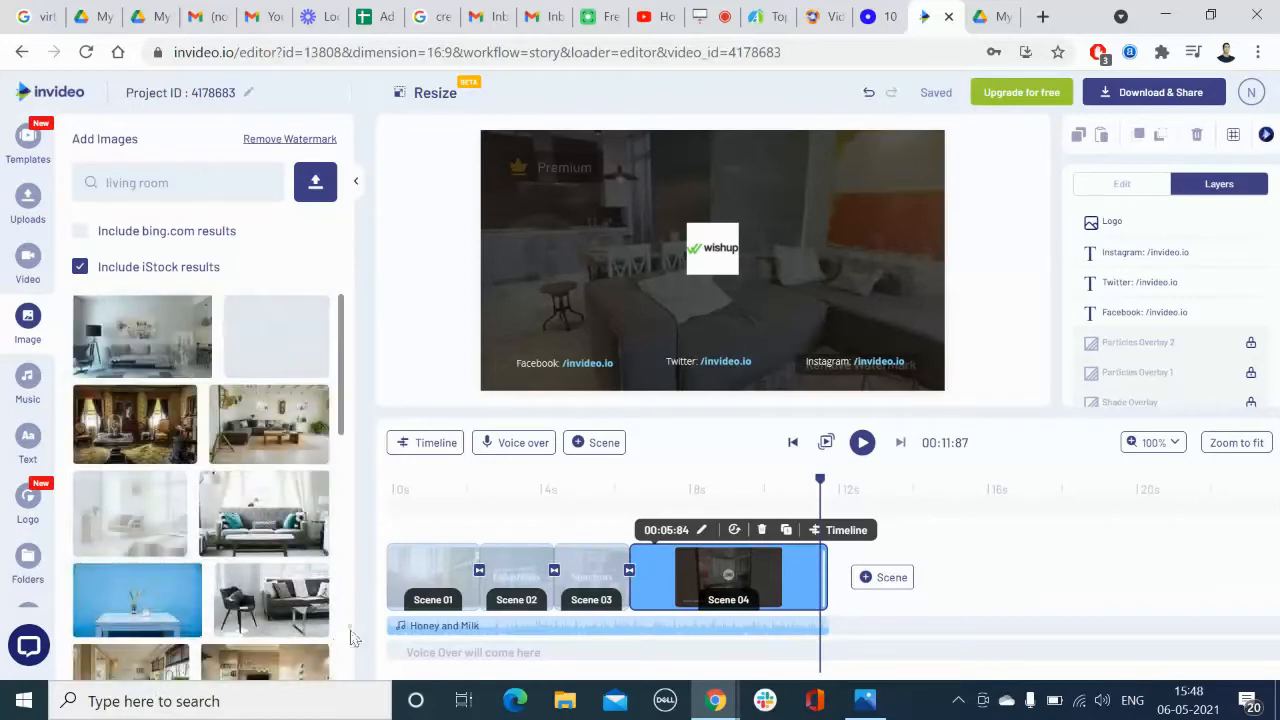
scroll(155, 440, "down", 3)
scroll(155, 440, "up", 3)
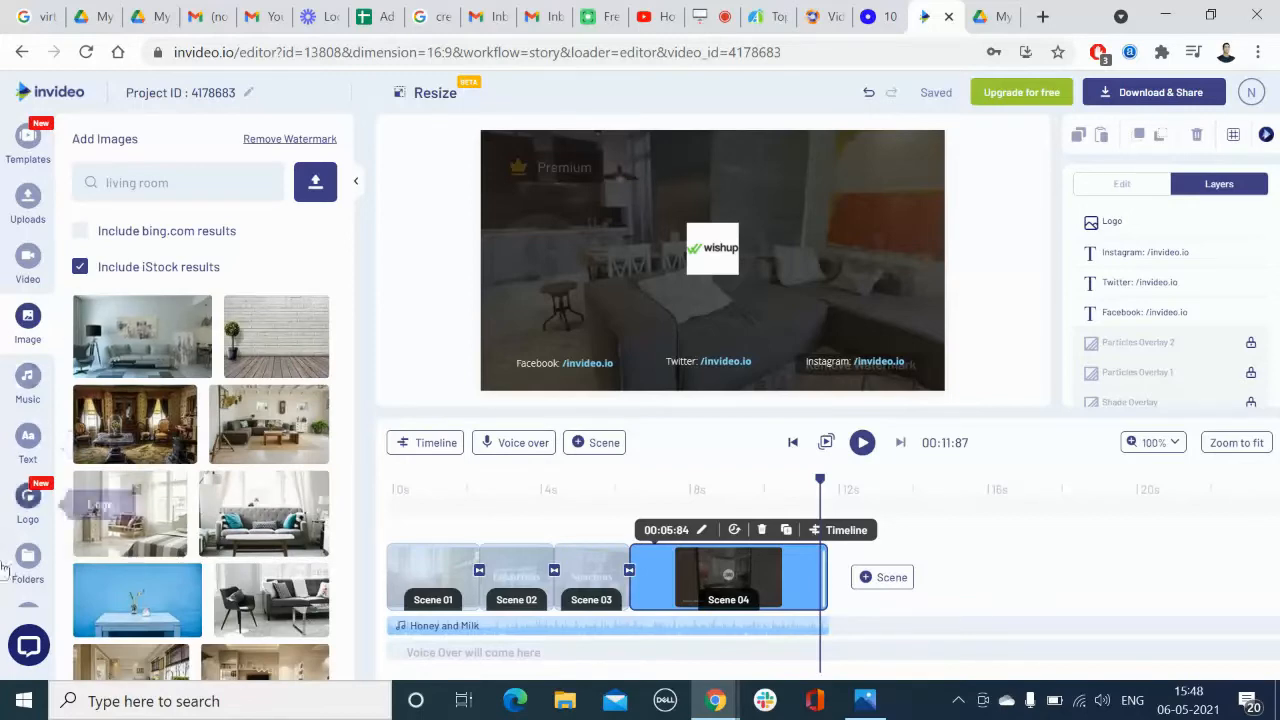
left_click(28, 200)
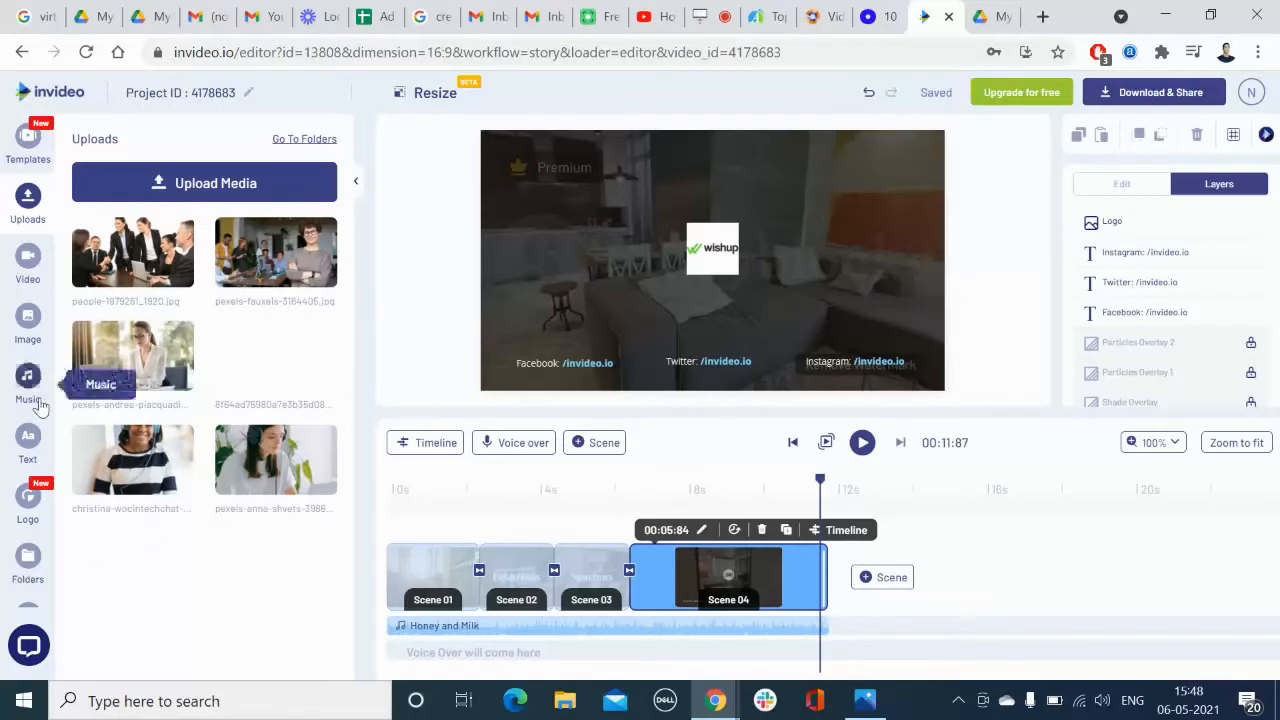
Select Scene 01 and search the stock videos for "apartment"
left_click(28, 258)
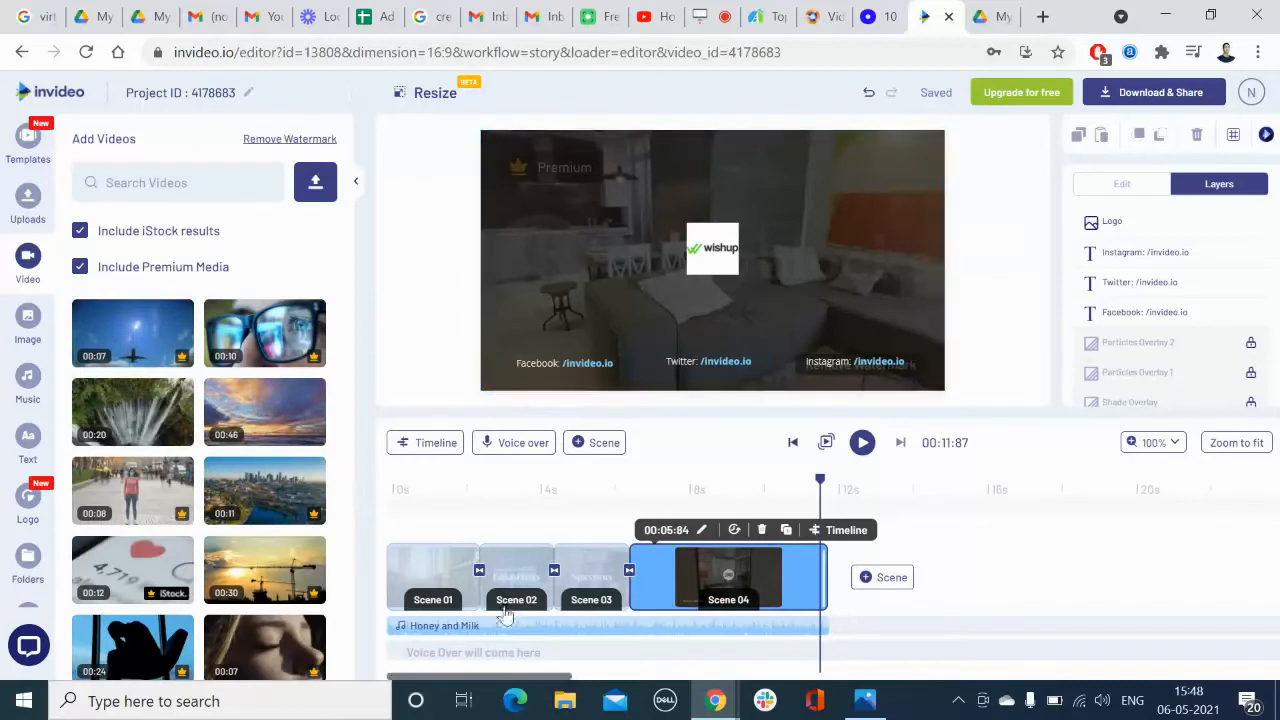
left_click(430, 570)
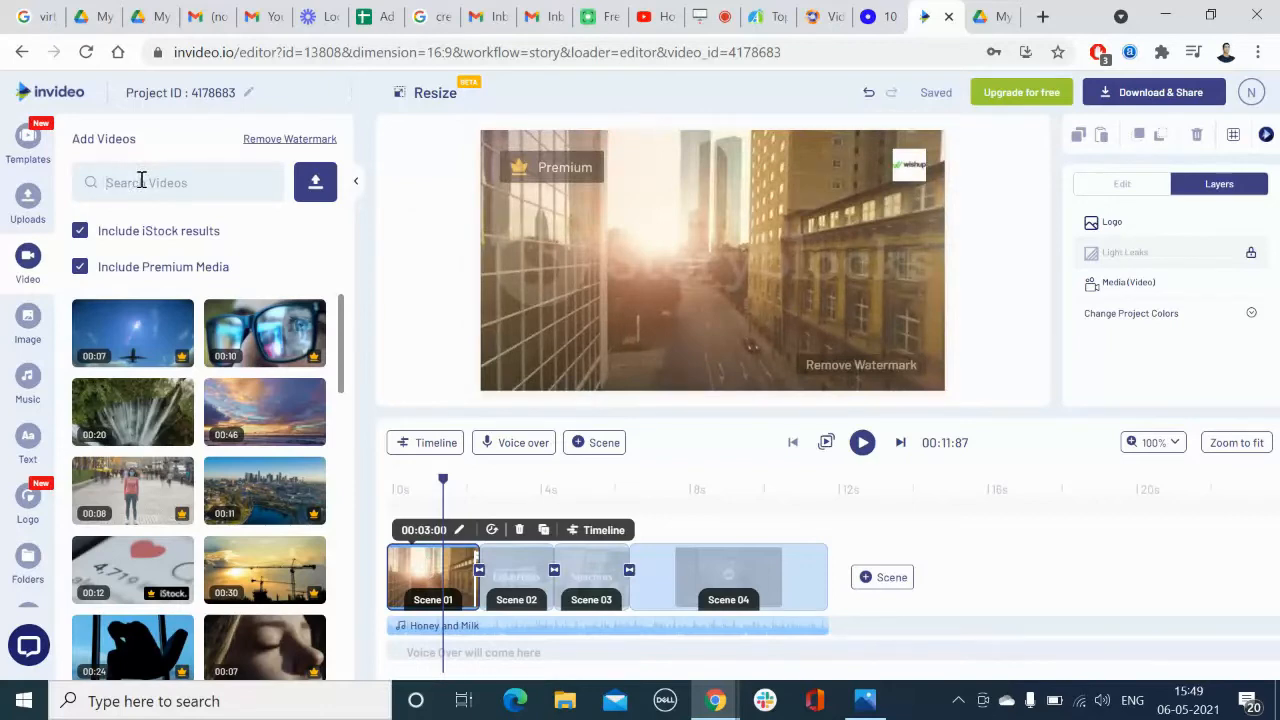
type("apartment")
key("Return")
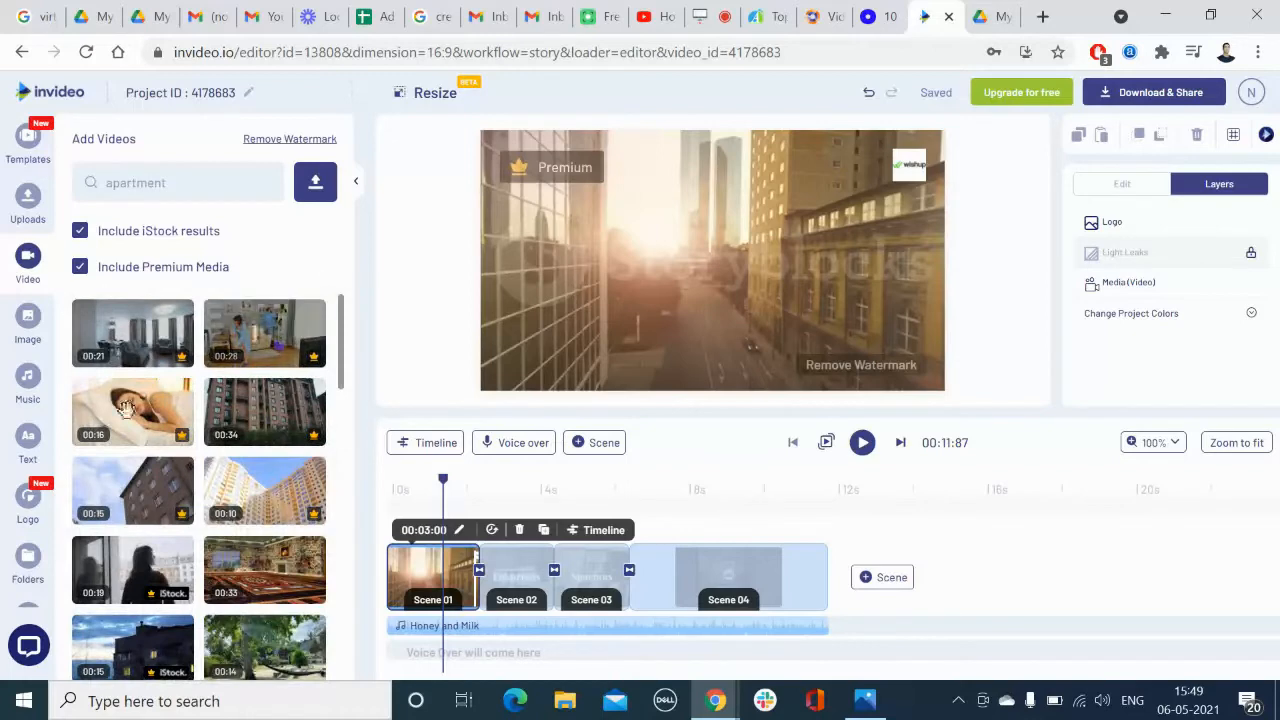
Look through the stock videos found for "apartment"
scroll(257, 467, "down", 1)
scroll(260, 460, "down", 2)
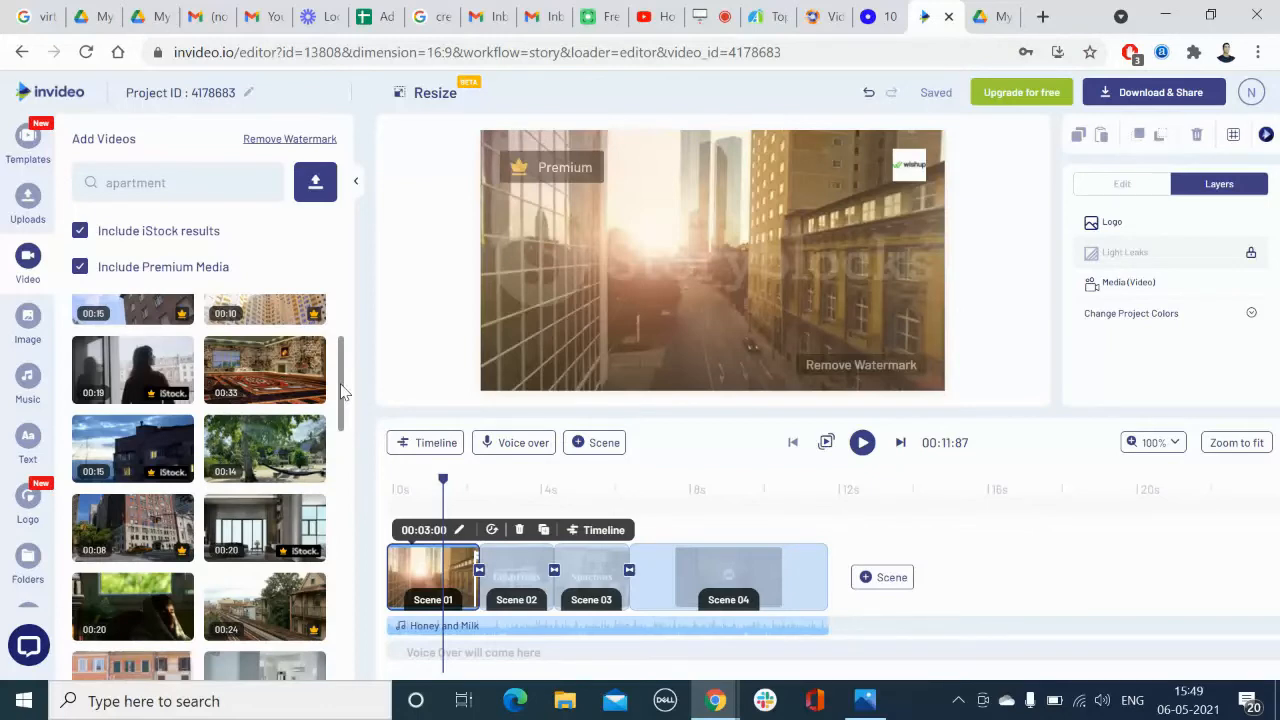
scroll(343, 393, "up", 1)
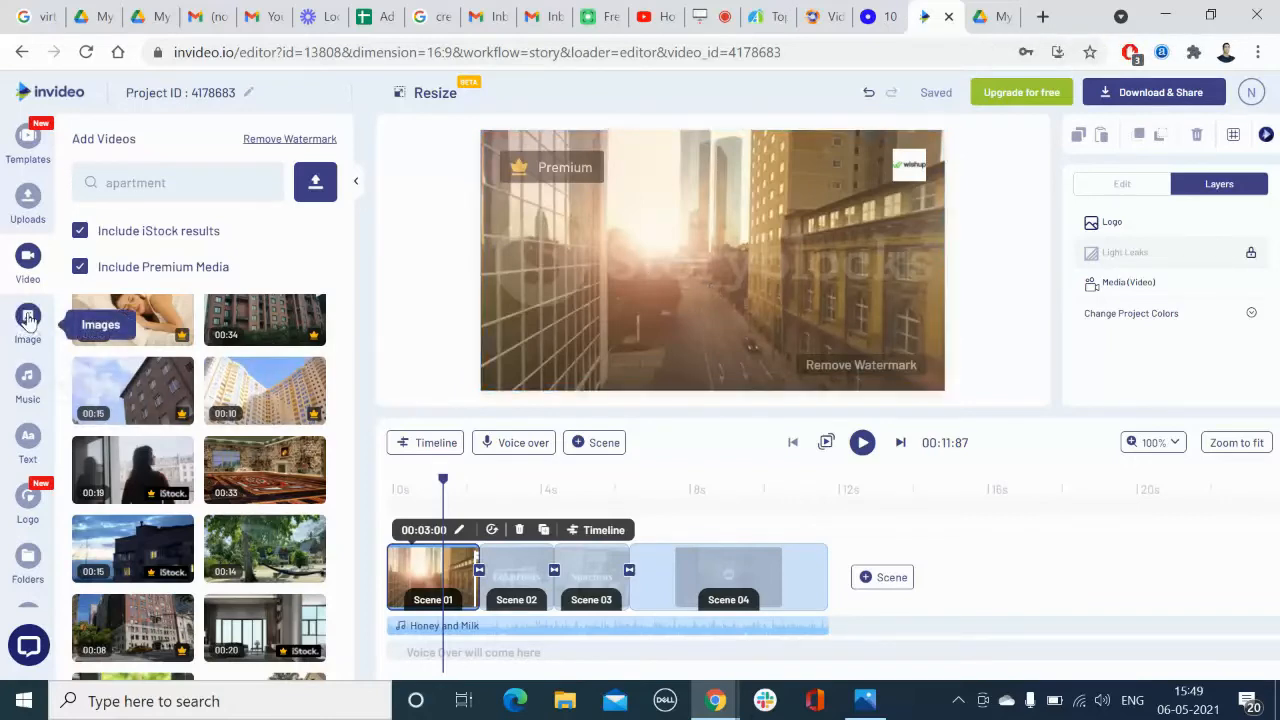
Open the music library and play part of the video to hear its current background music
left_click(28, 378)
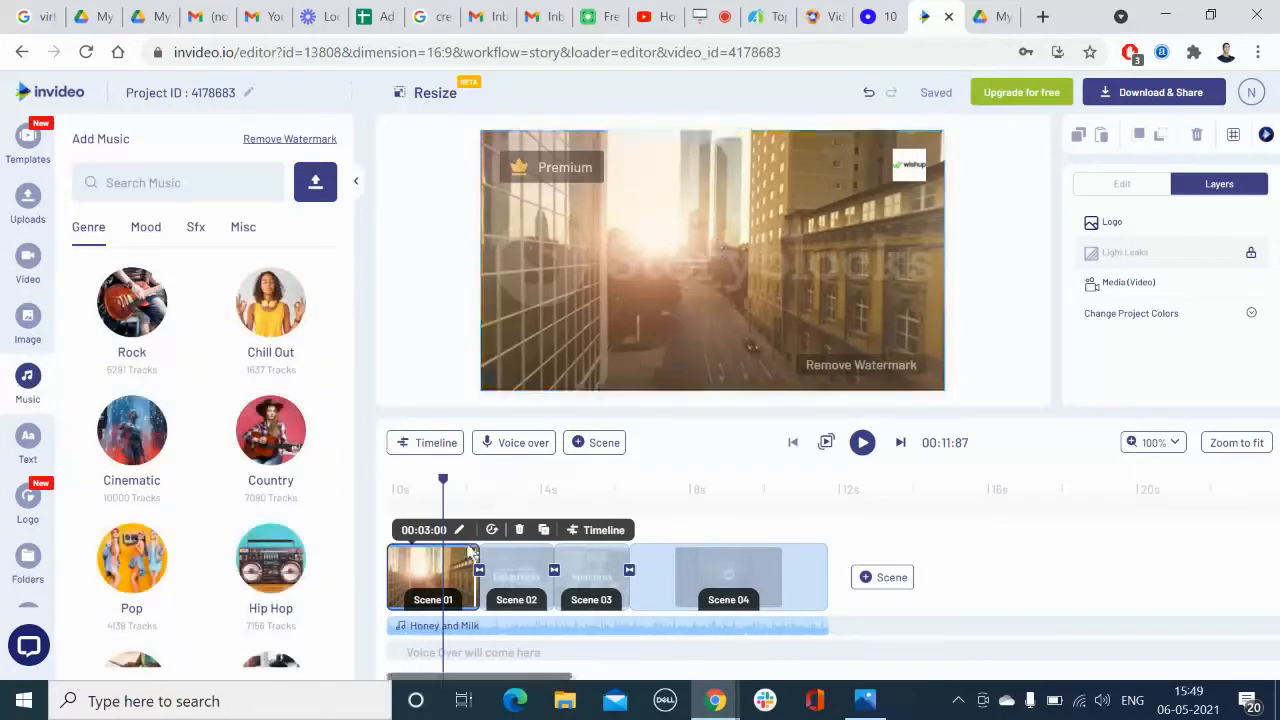
left_click(862, 443)
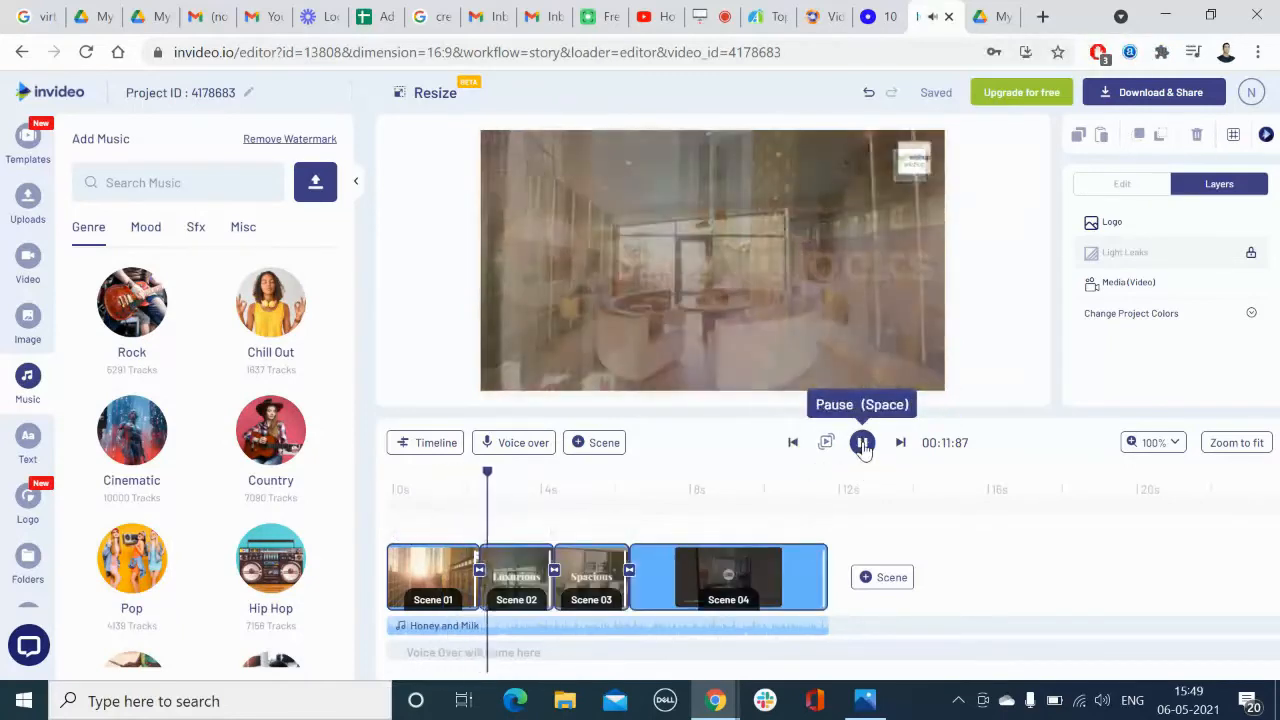
left_click(862, 445)
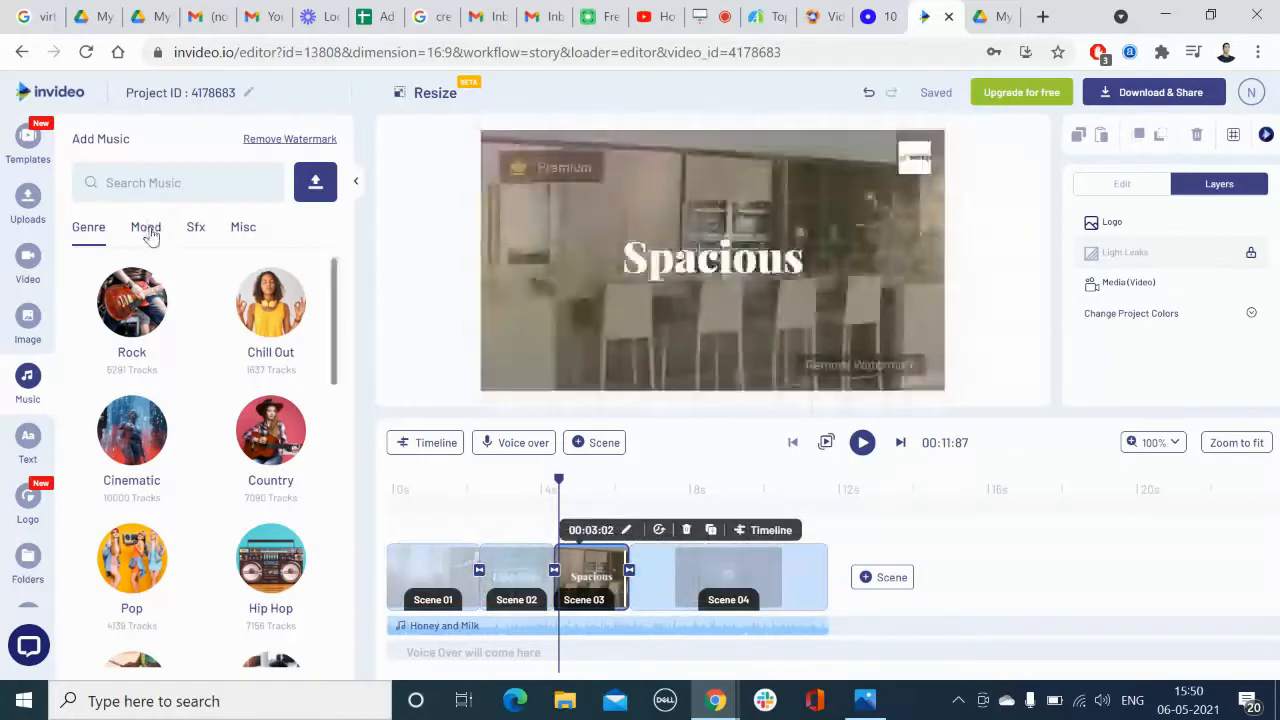
Browse the music by mood, look through the Happy tracks and listen to a preview of "Joyful Ride"
left_click(146, 229)
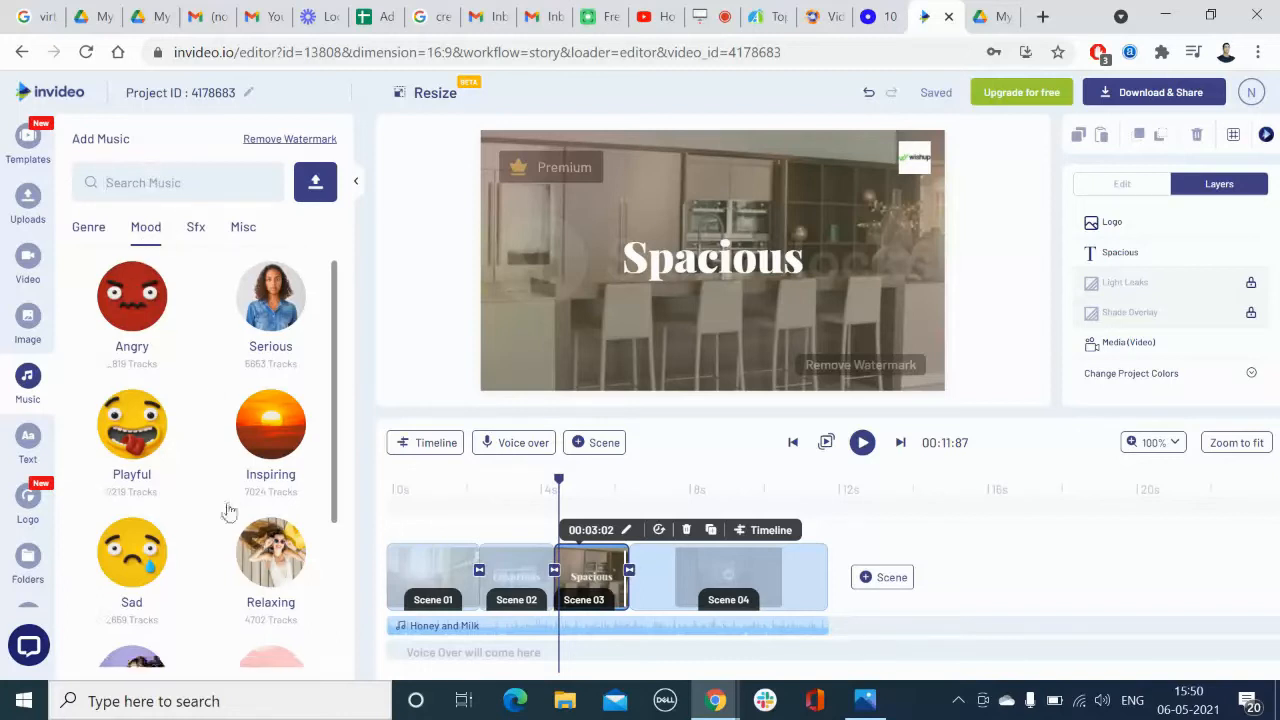
scroll(136, 402, "down", 1)
left_click(131, 600)
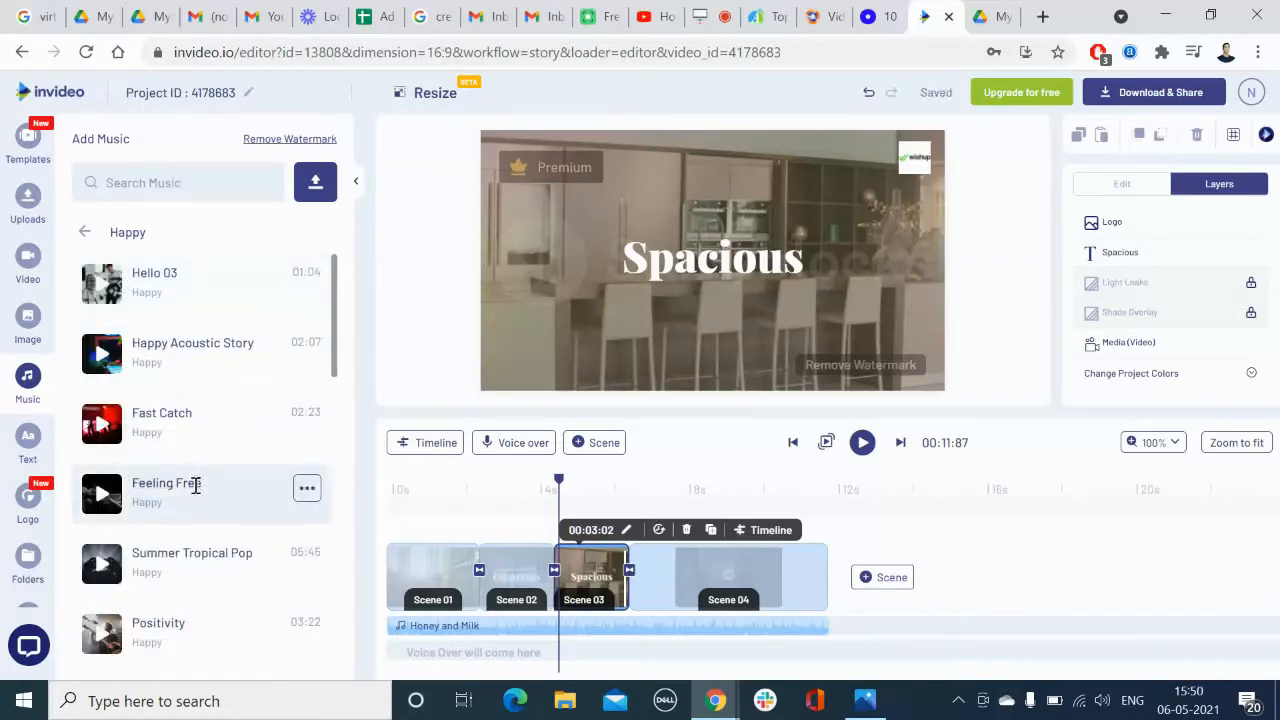
scroll(195, 486, "down", 1)
scroll(196, 490, "down", 2)
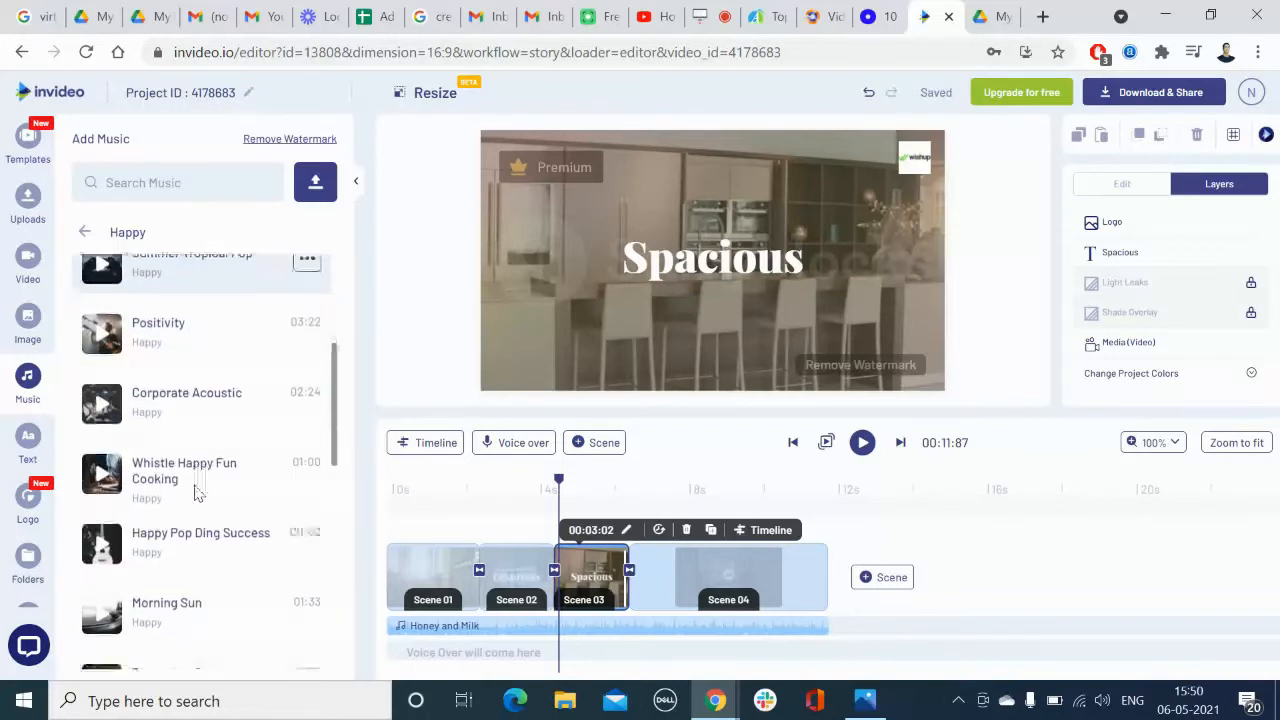
scroll(196, 492, "down", 2)
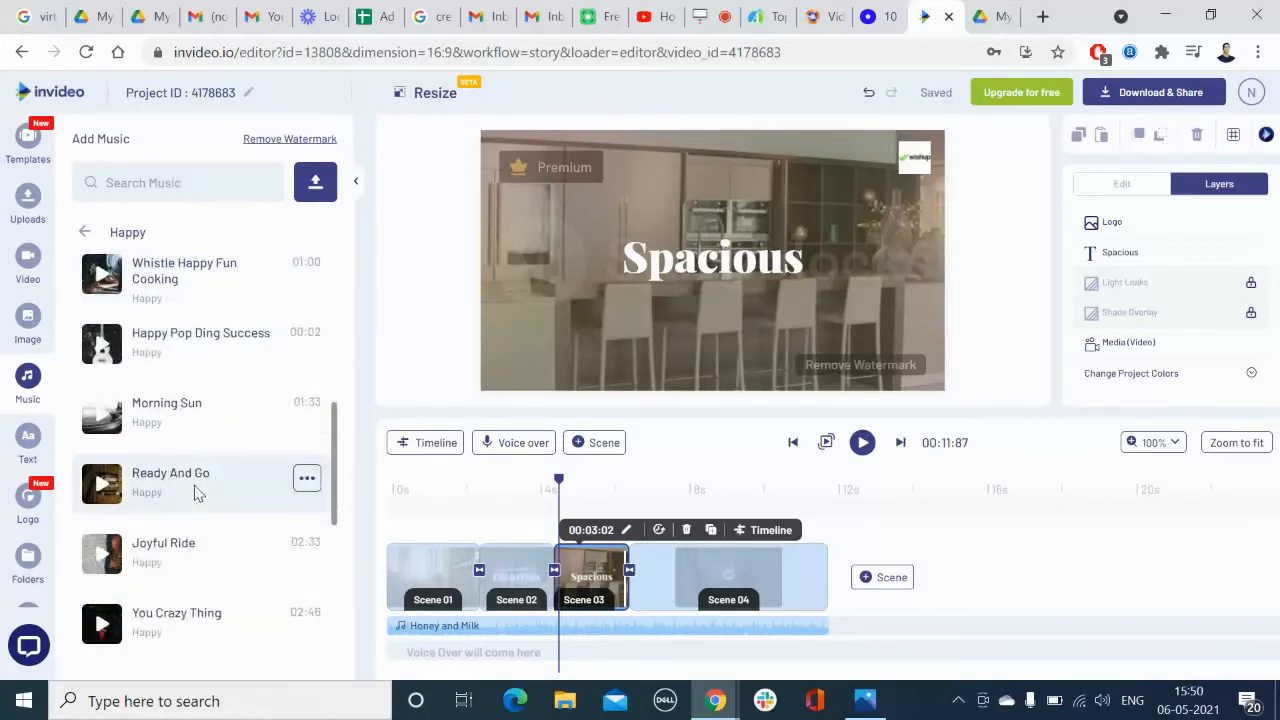
scroll(196, 490, "down", 1)
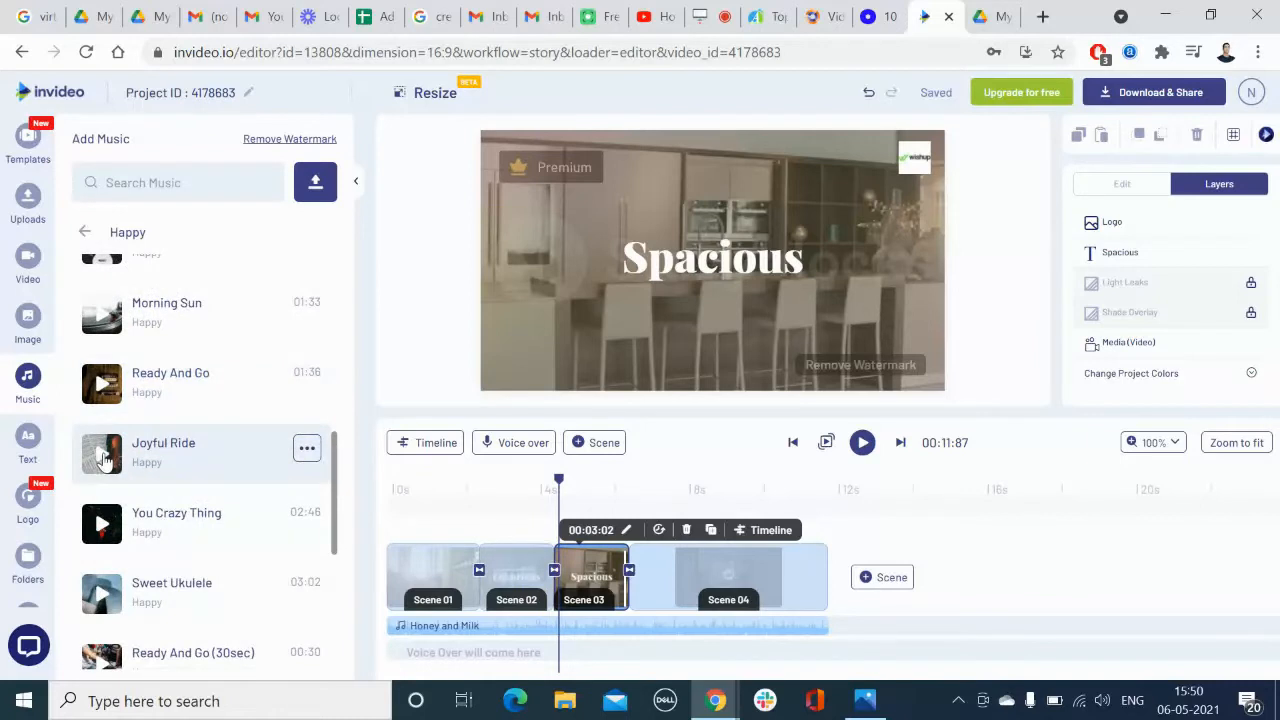
left_click(102, 456)
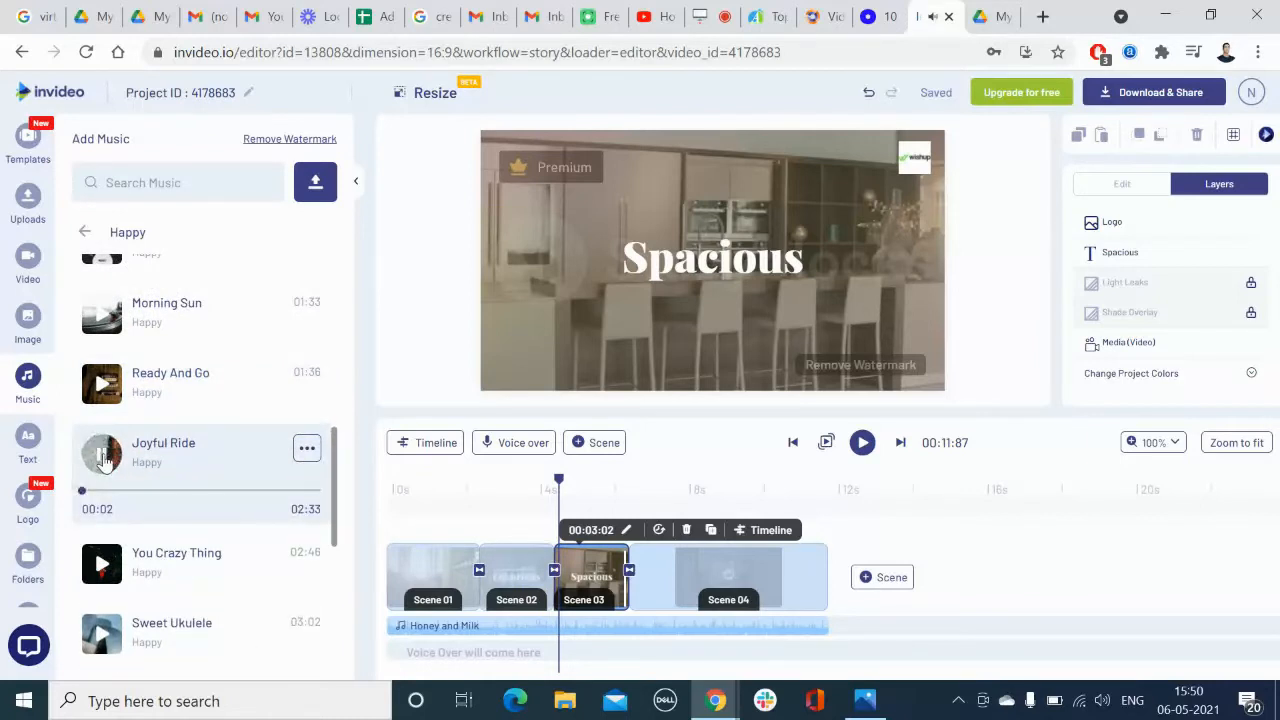
left_click(104, 456)
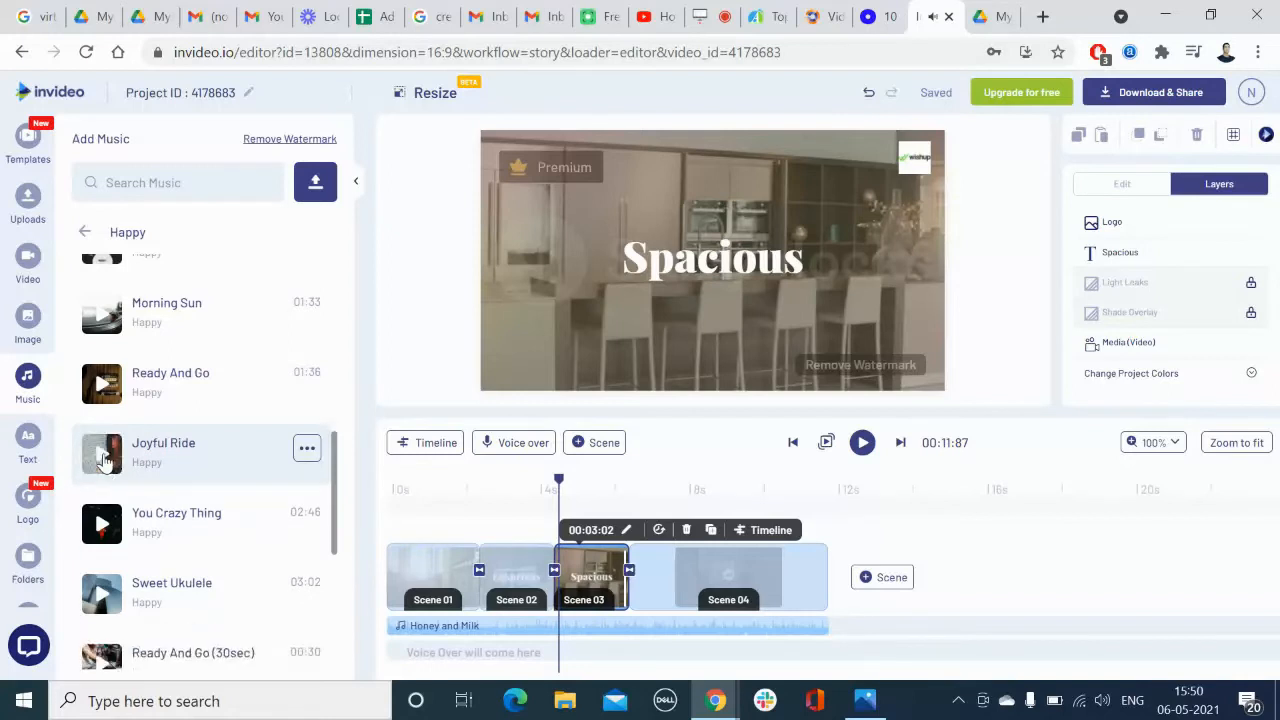
Replace all background music in the project with "Joyful Ride" and play the video to check it
left_click(307, 450)
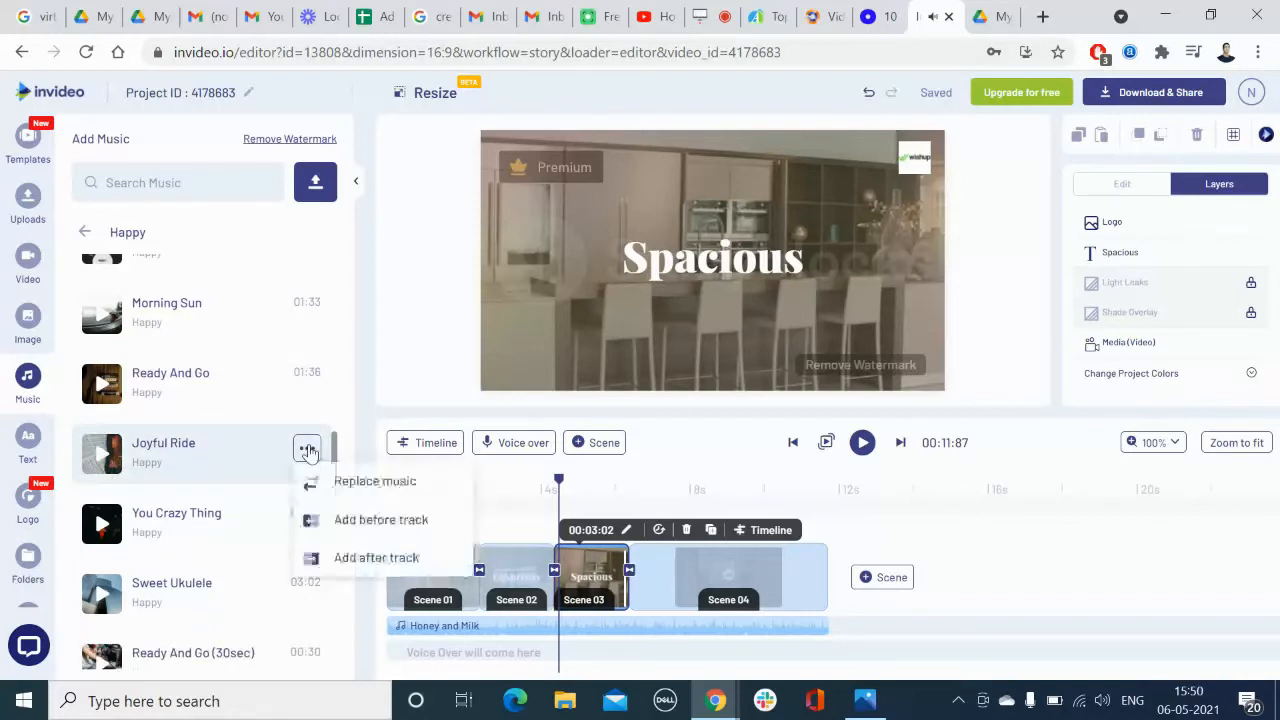
left_click(369, 483)
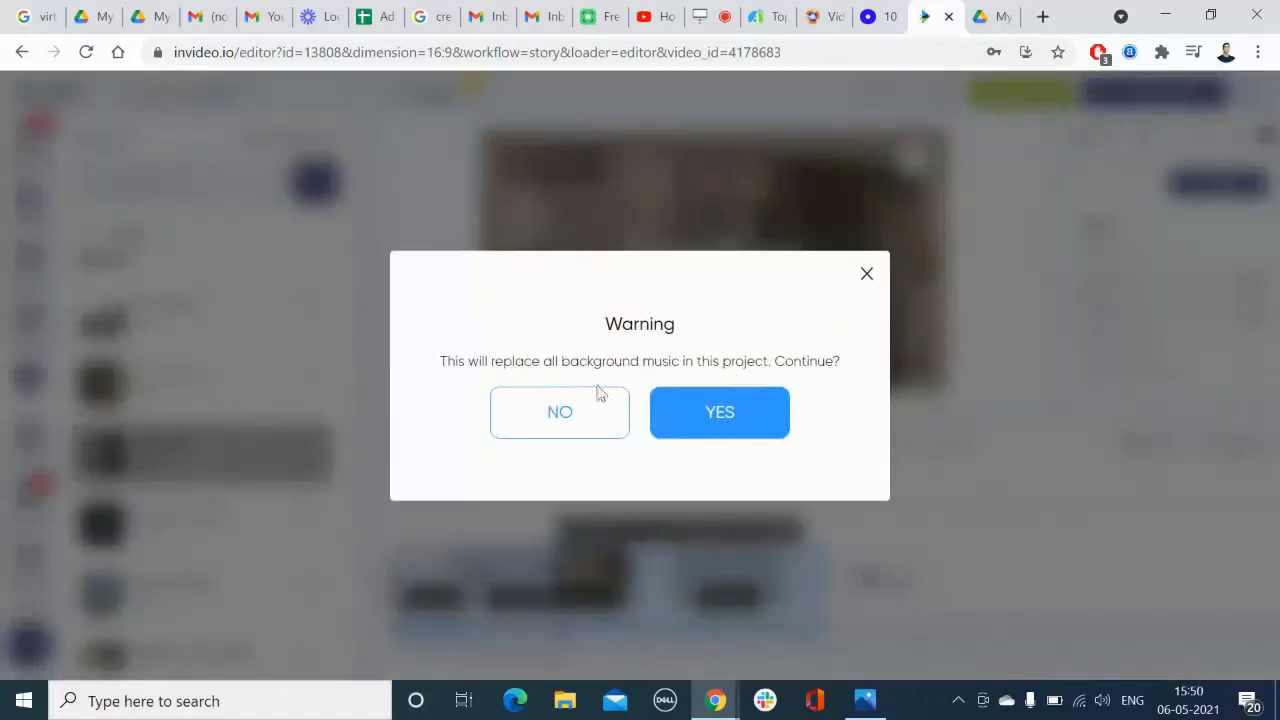
left_click(726, 424)
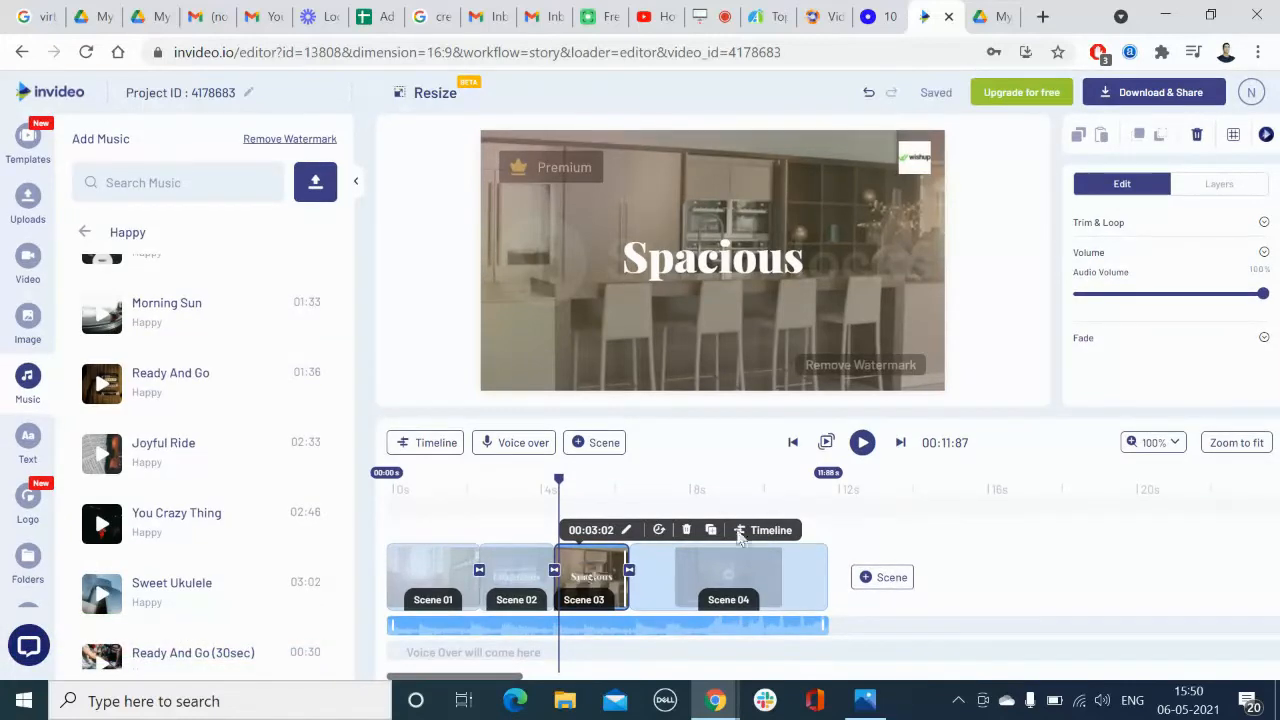
left_click(862, 443)
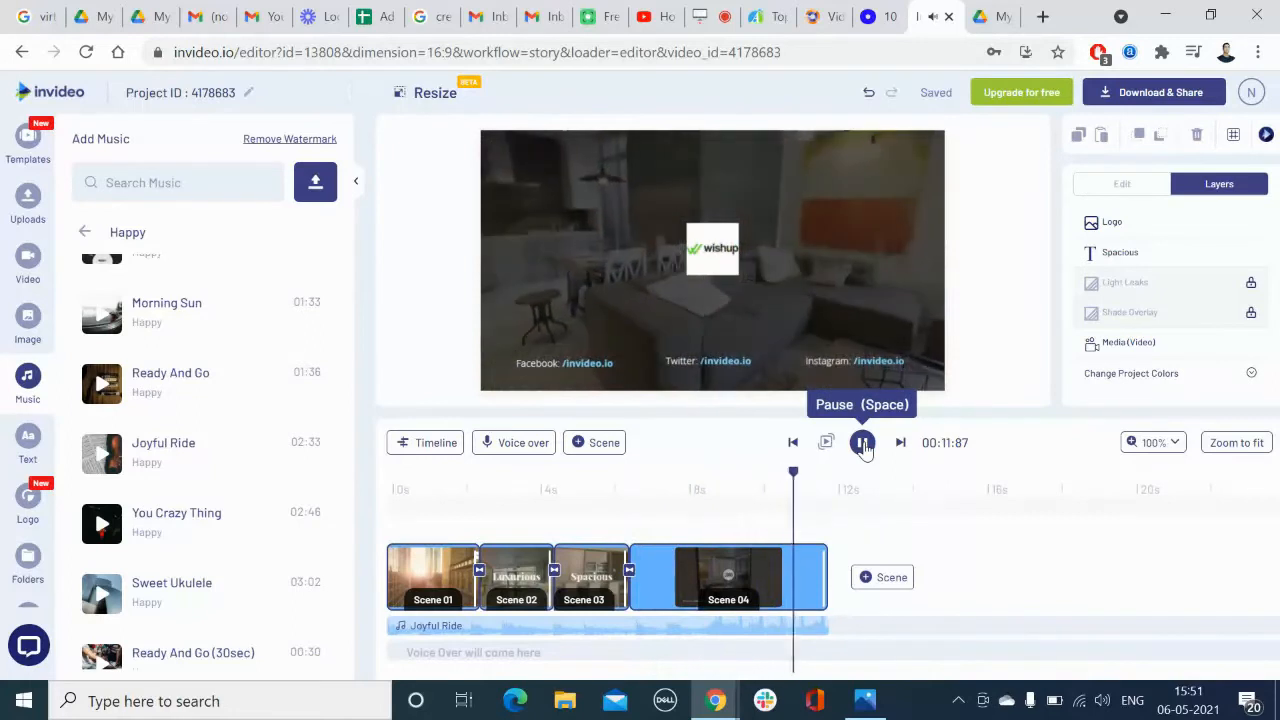
left_click(862, 443)
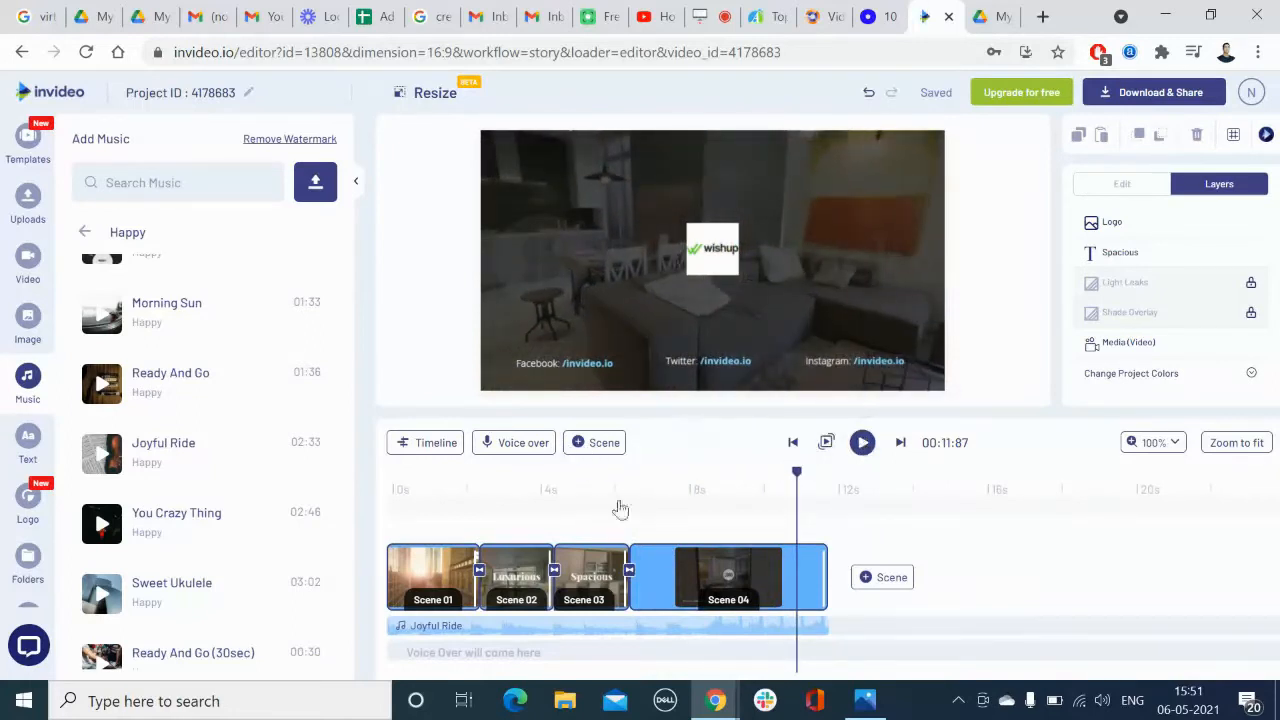
Select the "Spacious" text in Scene 03 and look through its font, size, style and alignment settings
left_click_drag(532, 580, 712, 240)
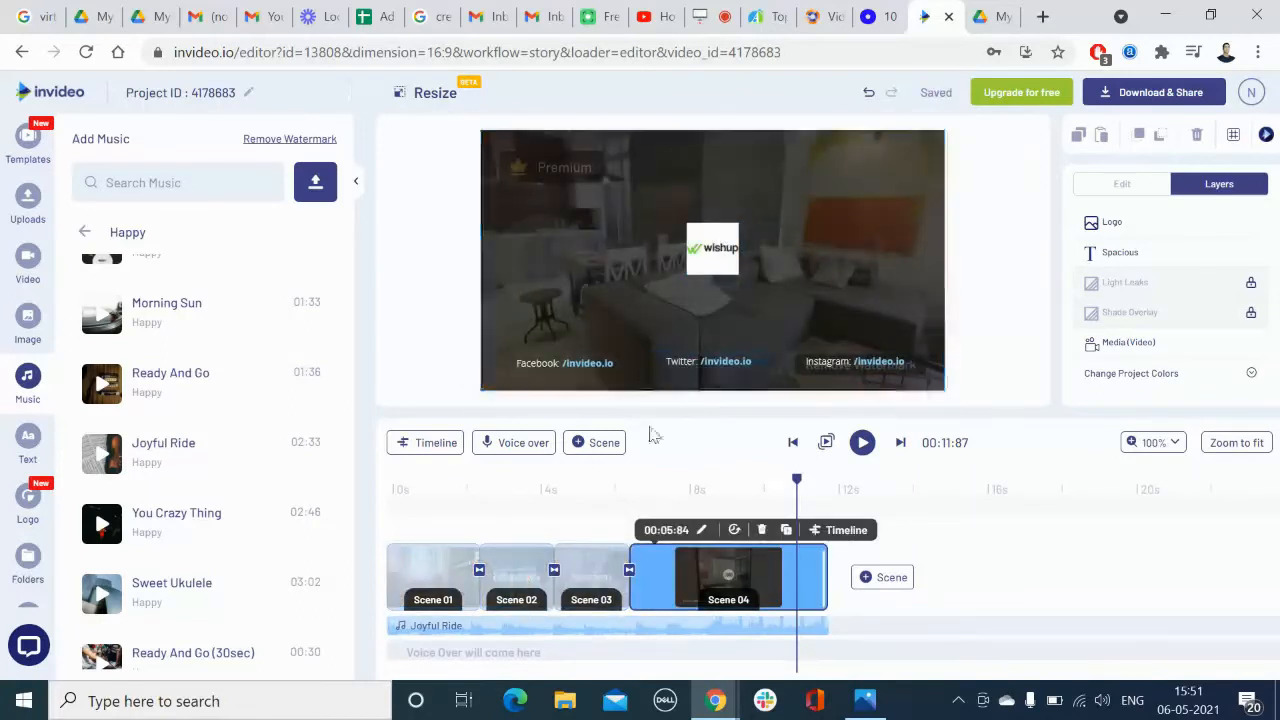
left_click_drag(590, 577, 727, 253)
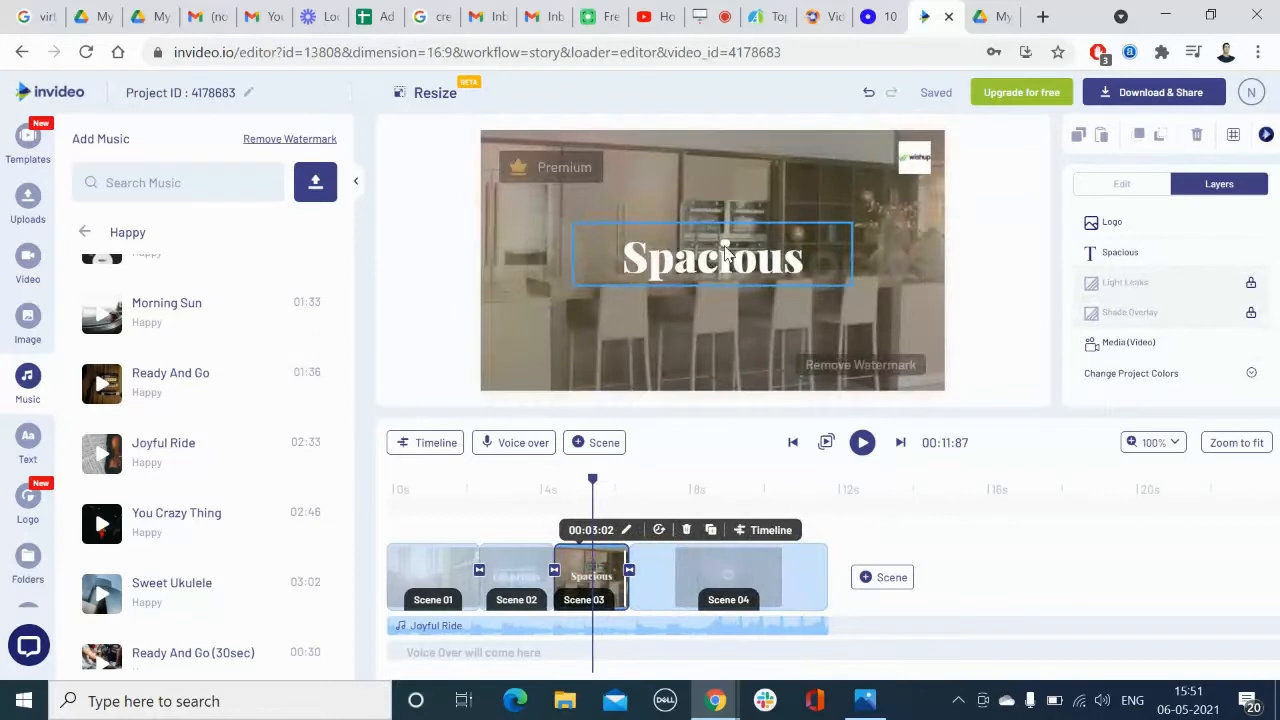
left_click(676, 263)
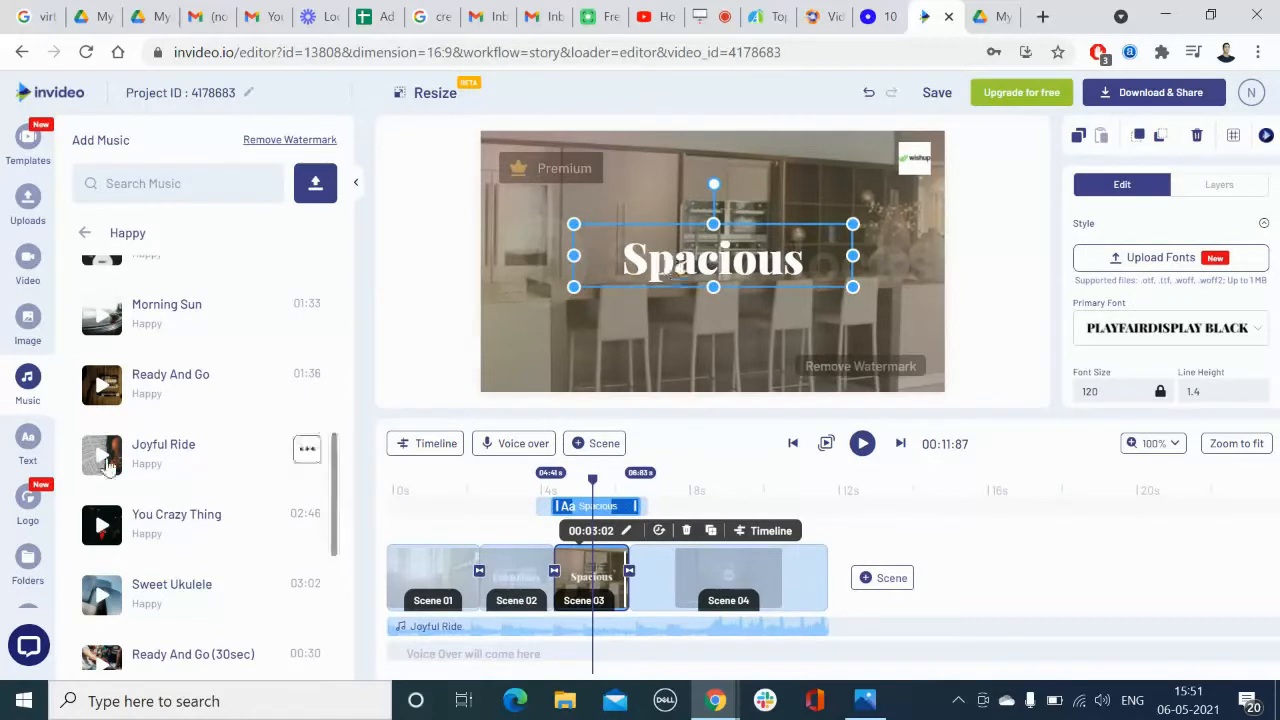
scroll(22, 430, "down", 1)
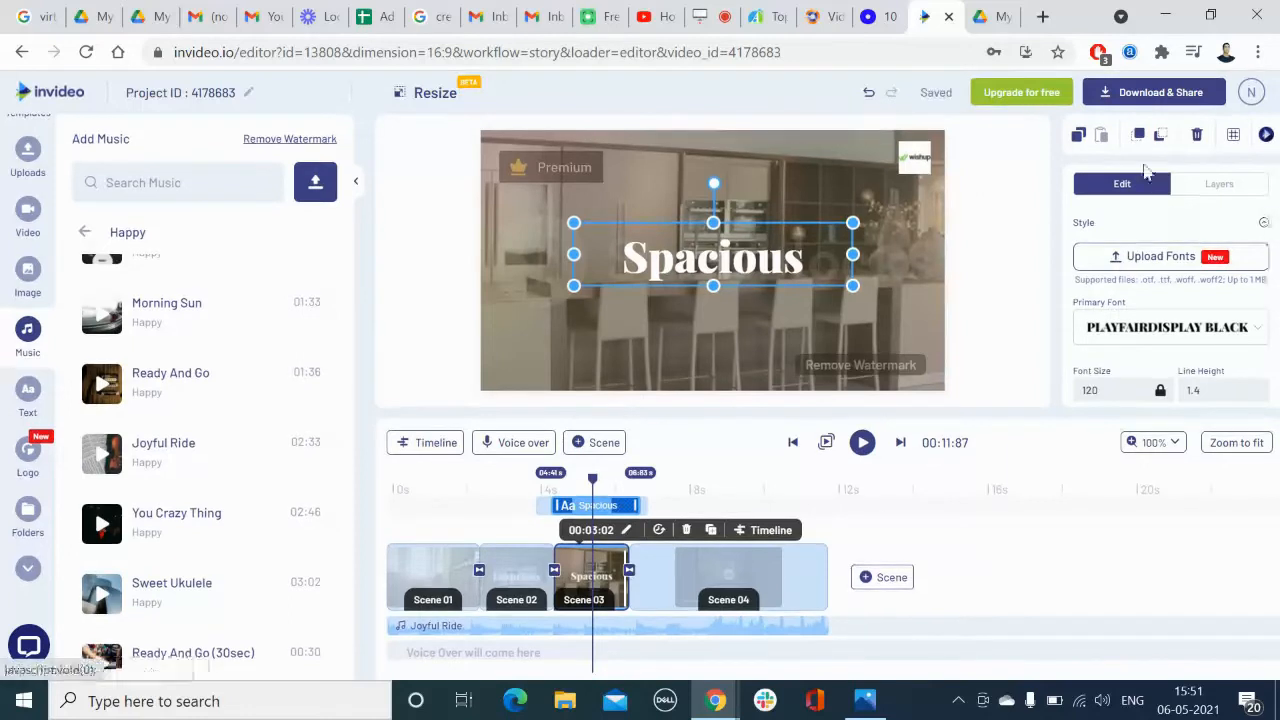
scroll(1140, 230, "down", 1)
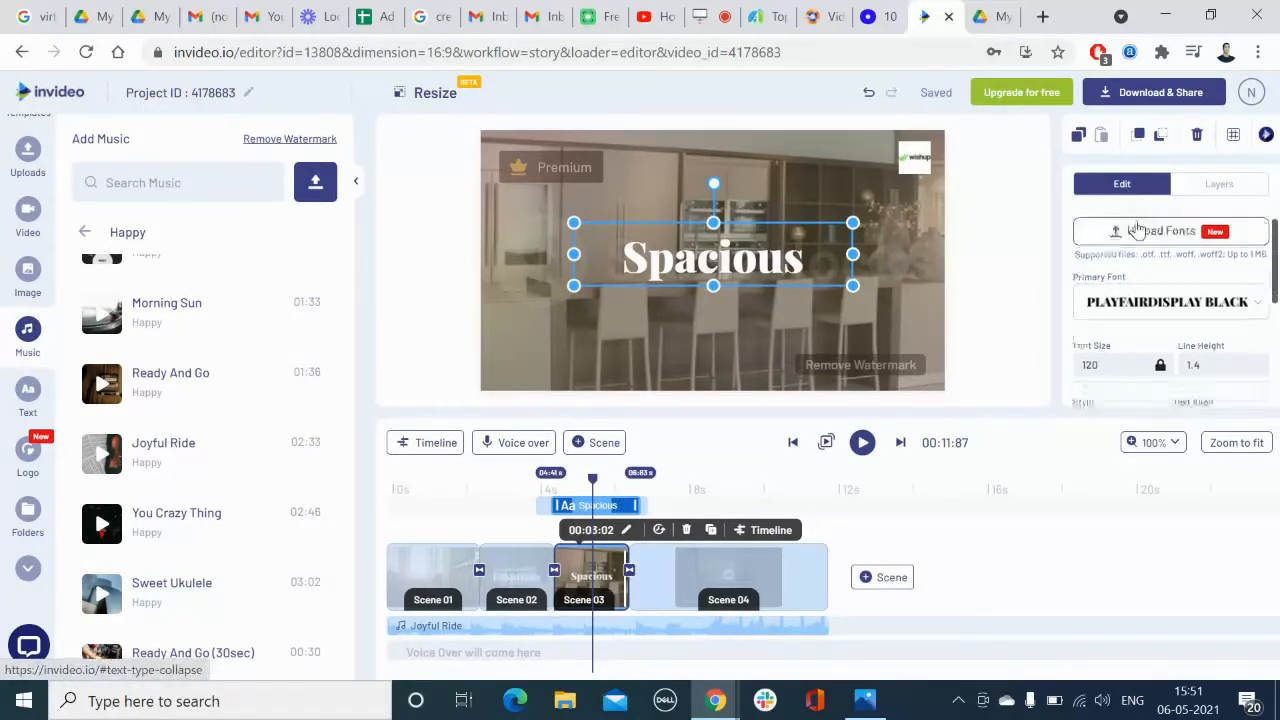
scroll(1140, 240, "up", 1)
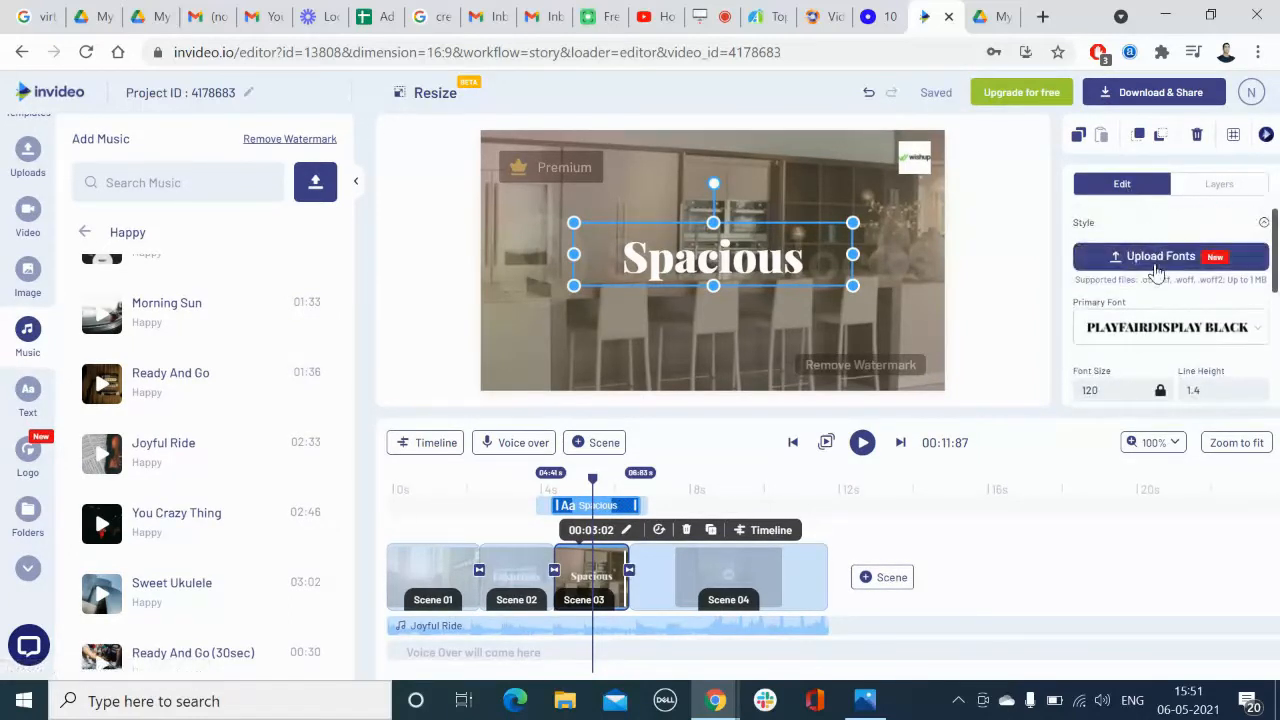
scroll(1157, 272, "down", 1)
left_click(1145, 233)
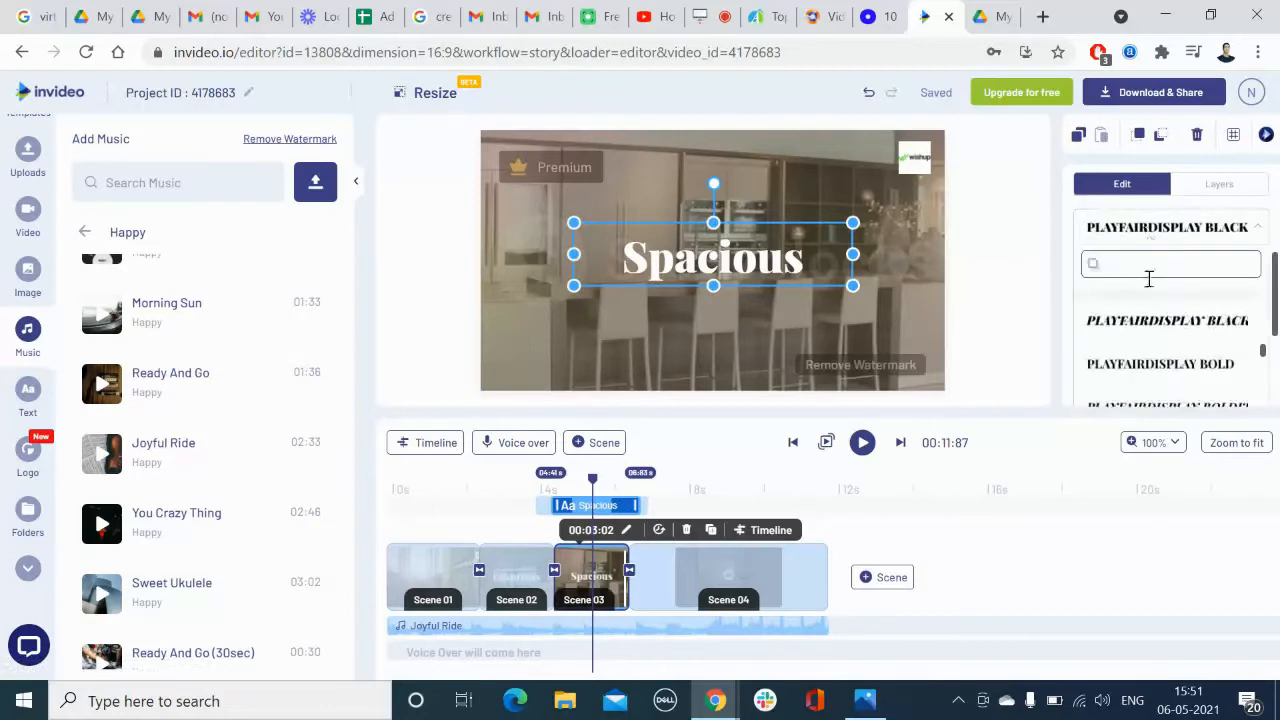
left_click(1071, 254)
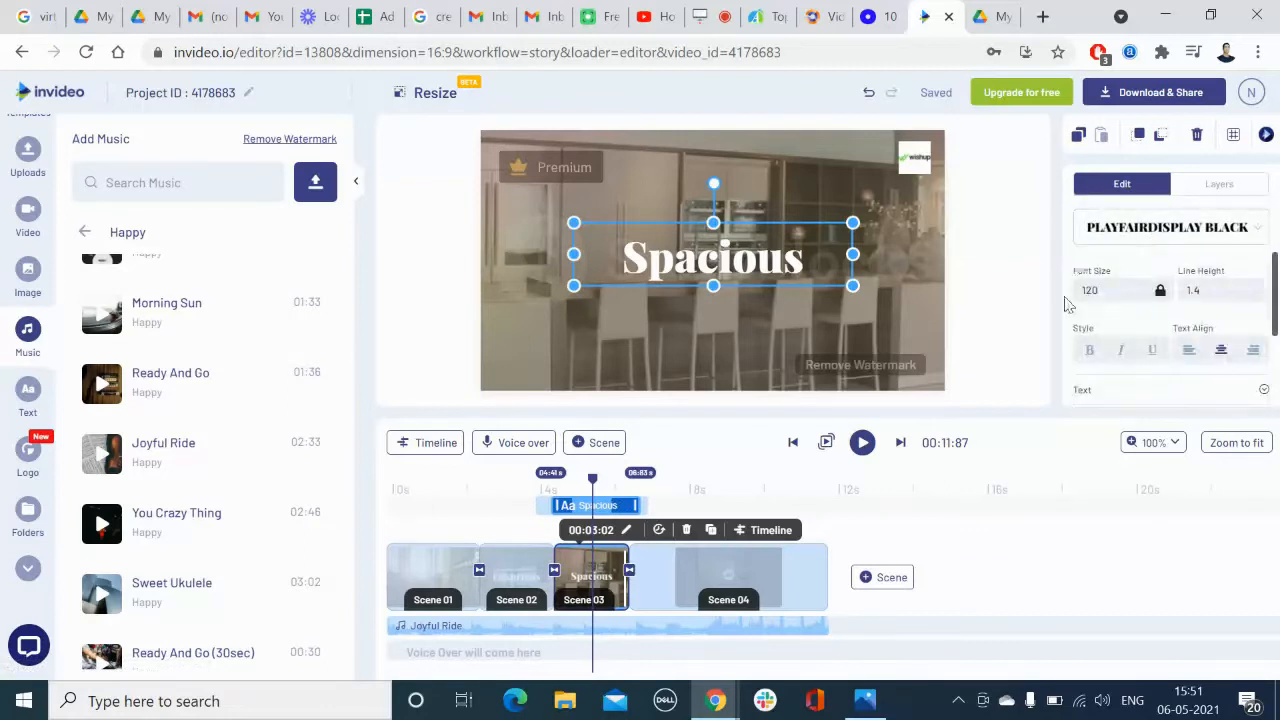
scroll(1066, 297, "down", 1)
scroll(1066, 297, "up", 1)
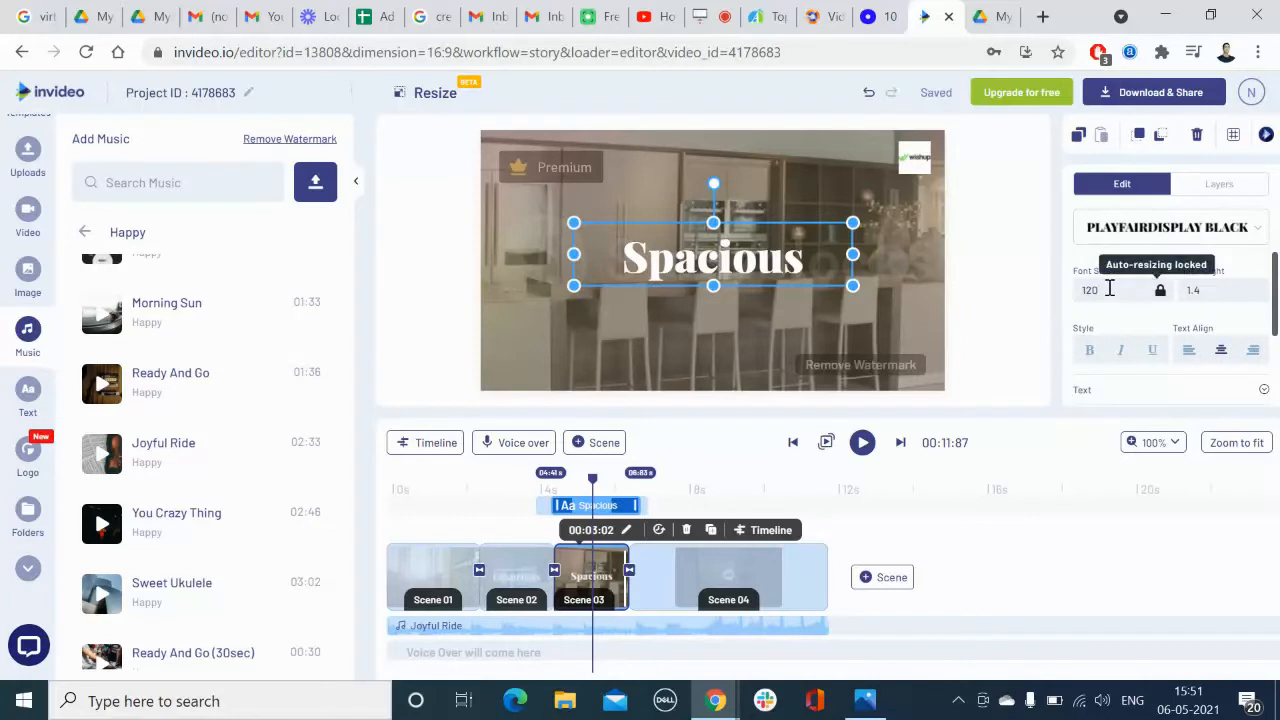
scroll(1109, 288, "down", 1)
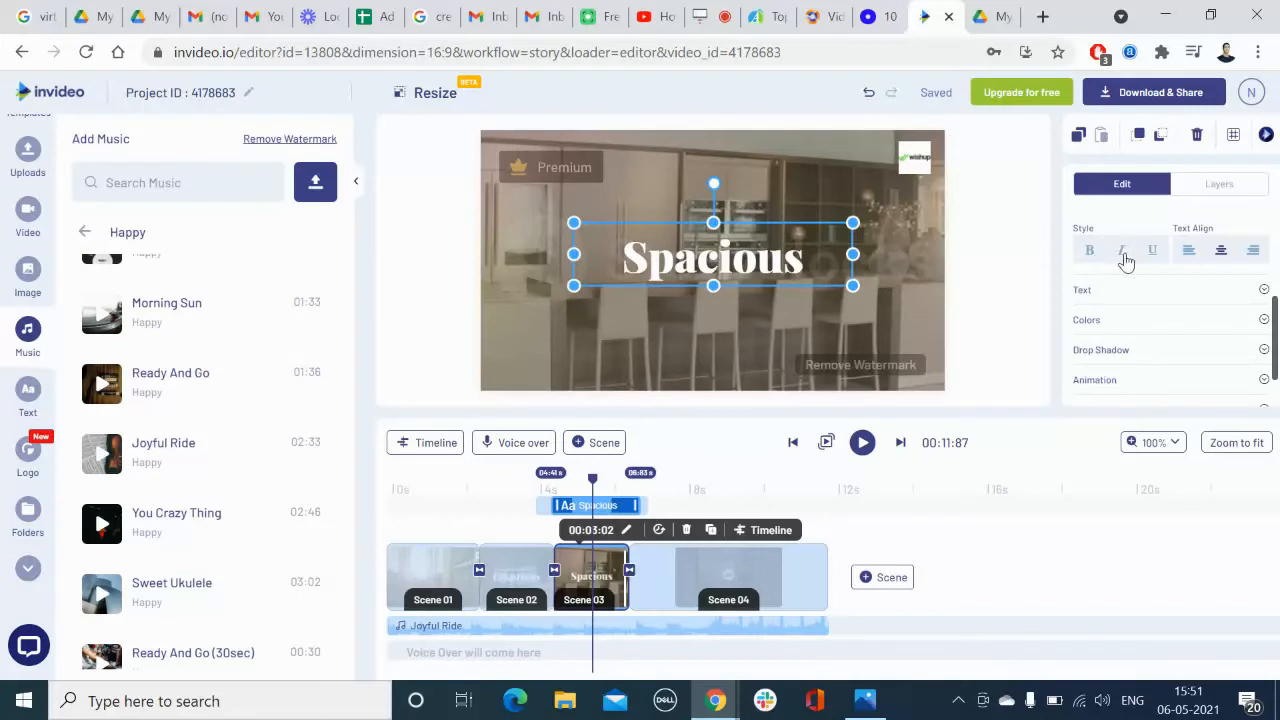
Change the selected Scene 03 text to "luxurious" and save it
left_click(1088, 294)
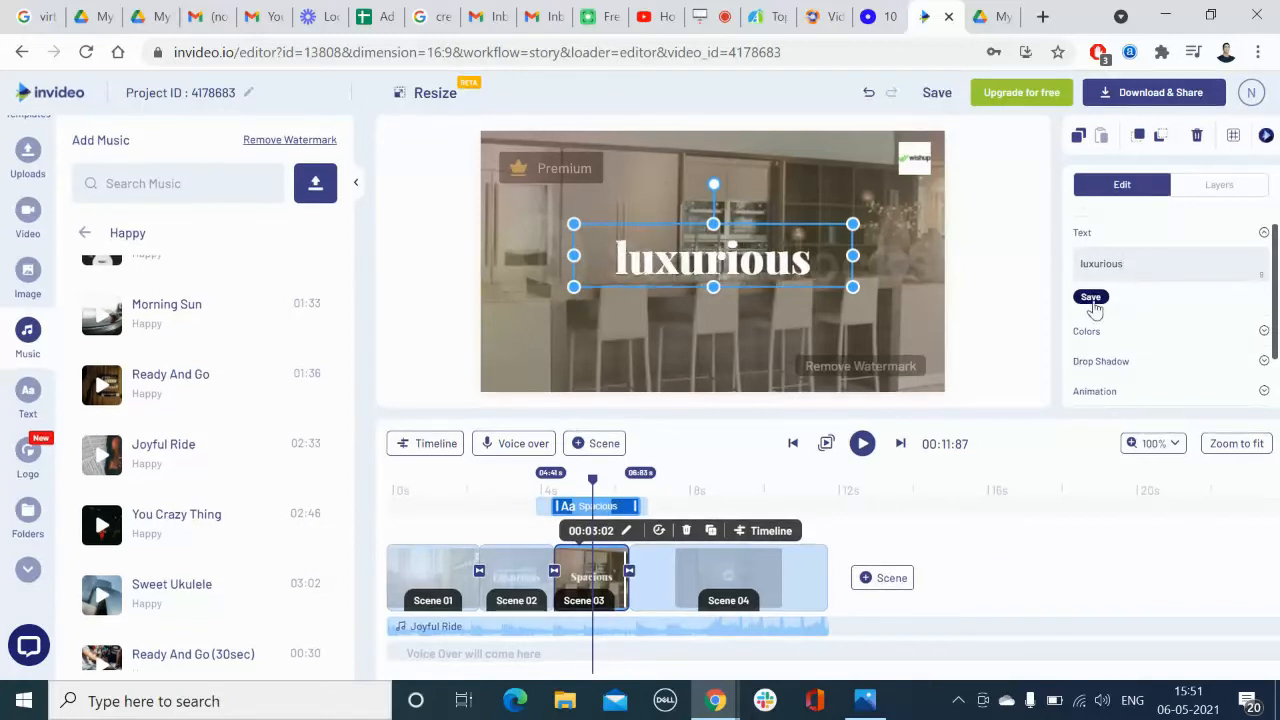
left_click(1092, 300)
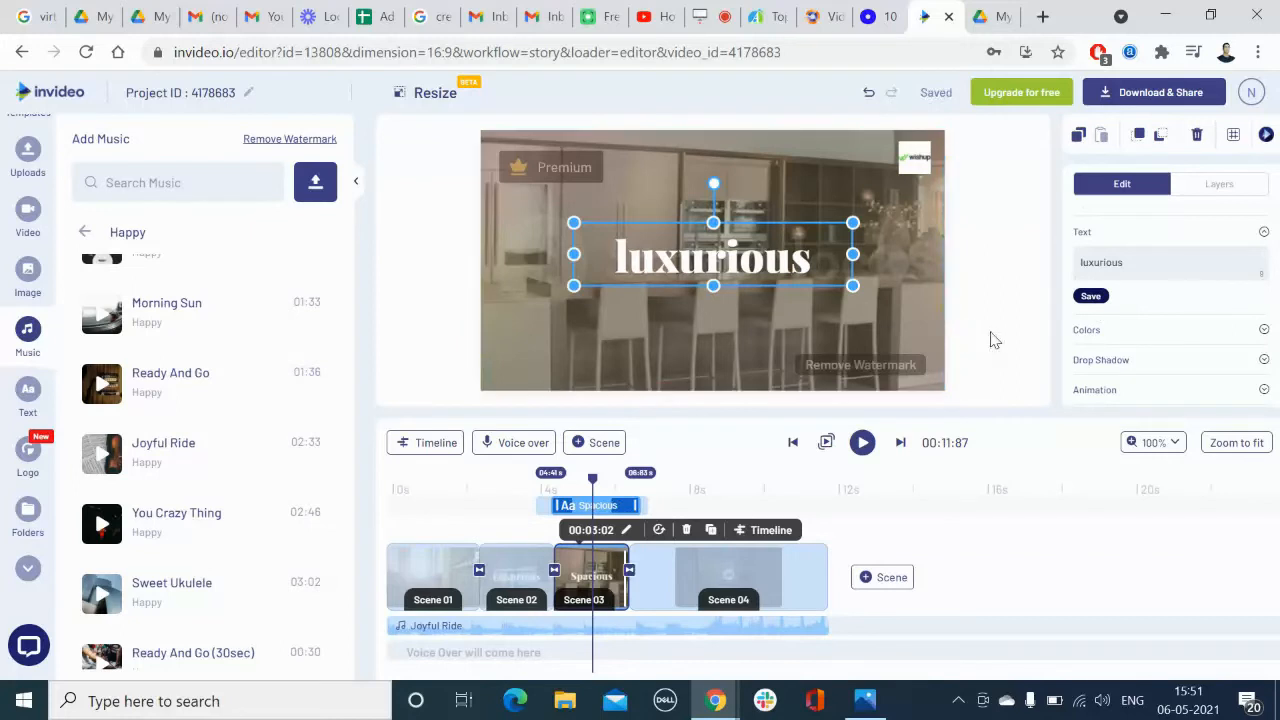
Look through the color settings of the "luxurious" text, including text color, box color and opacity
scroll(1117, 349, "down", 1)
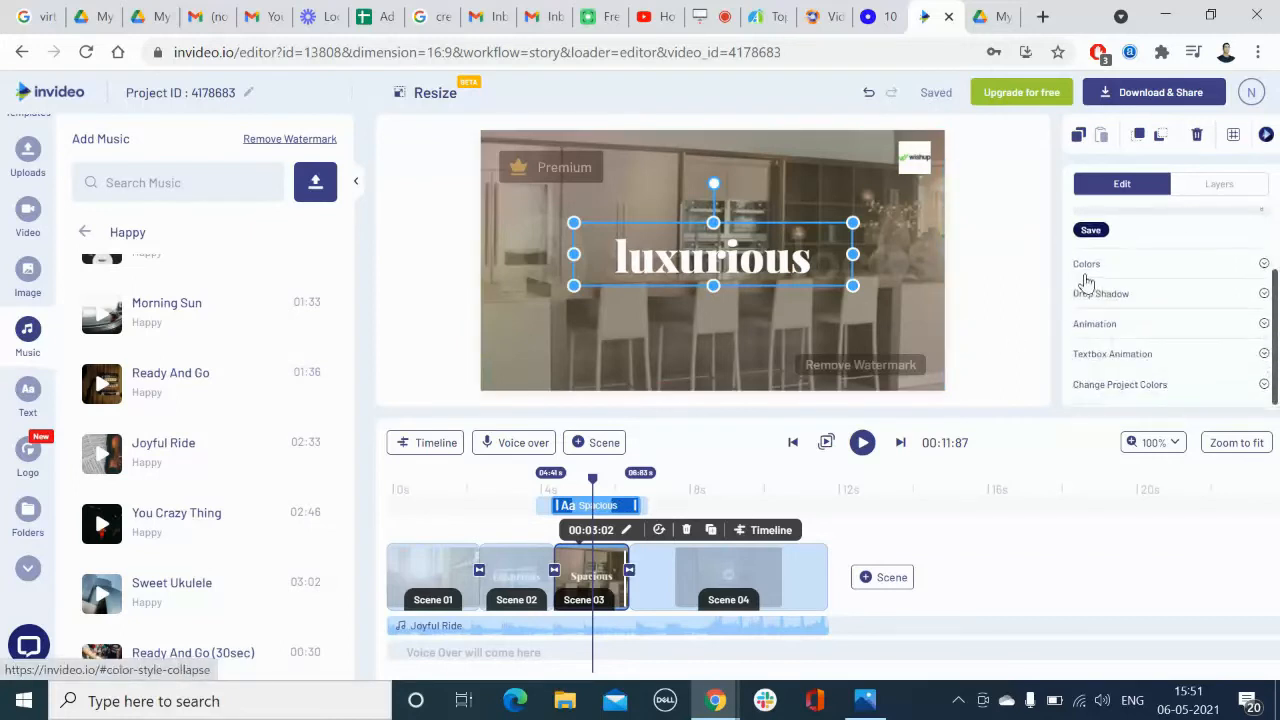
left_click(1090, 270)
scroll(1087, 272, "up", 1)
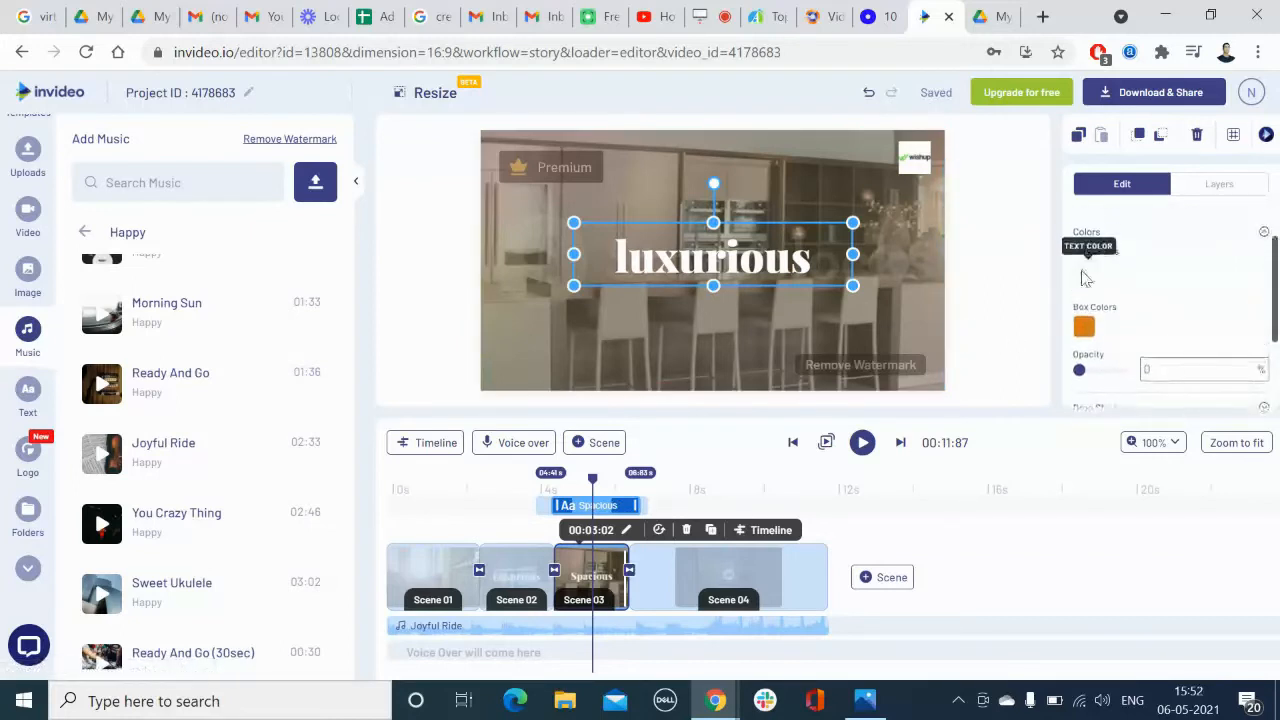
scroll(1108, 300, "down", 1)
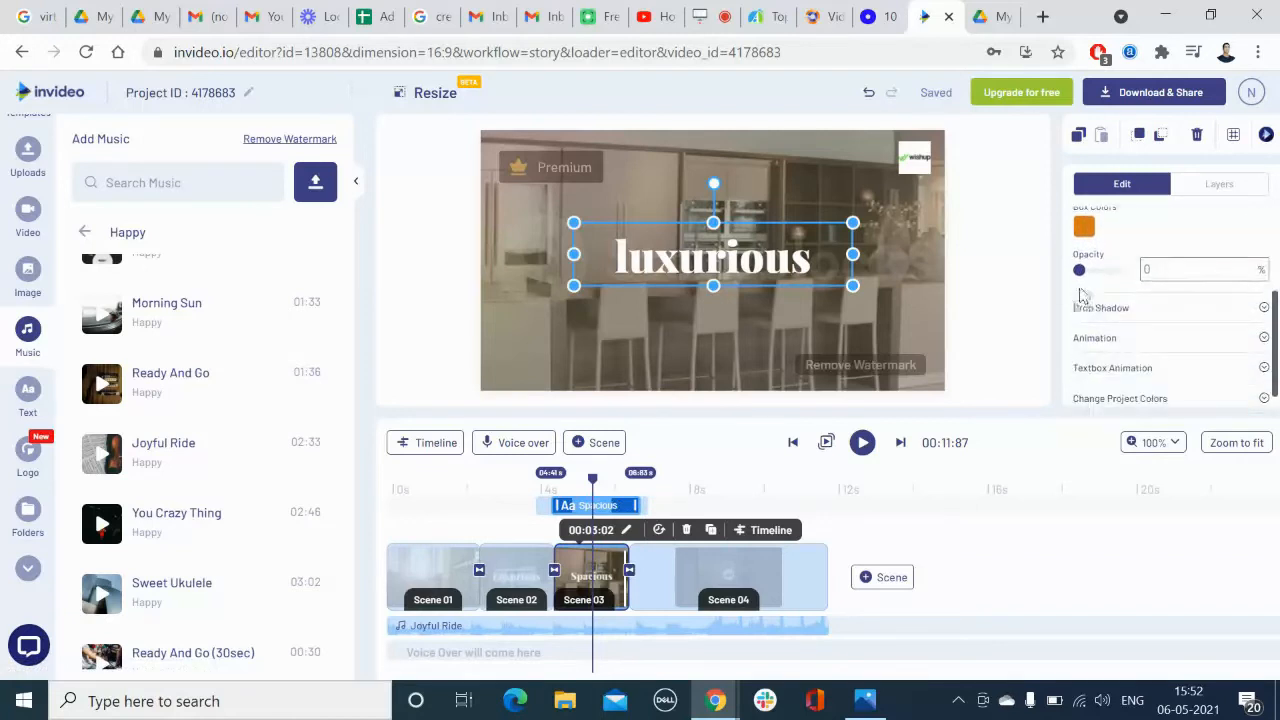
Look through the "luxurious" text's In animation effects and its Word, Character, Line and Whole options, keeping Whole
left_click(1100, 335)
scroll(1141, 280, "up", 1)
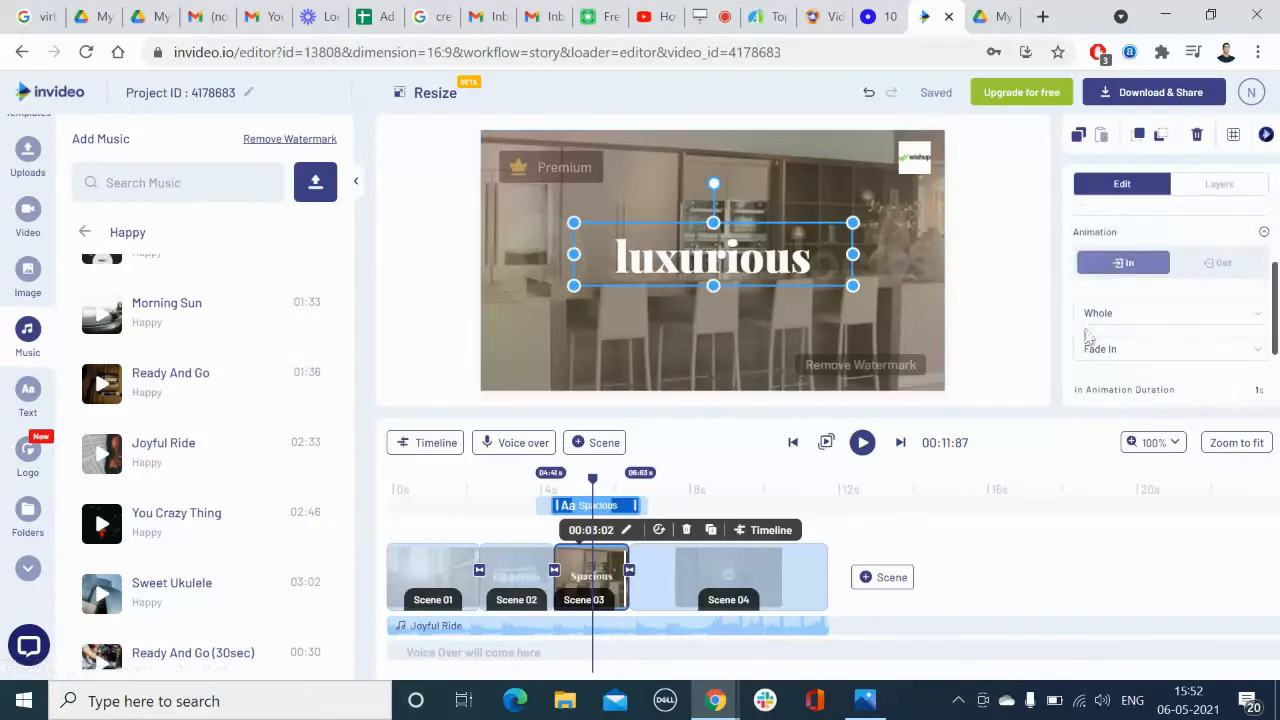
left_click(1117, 360)
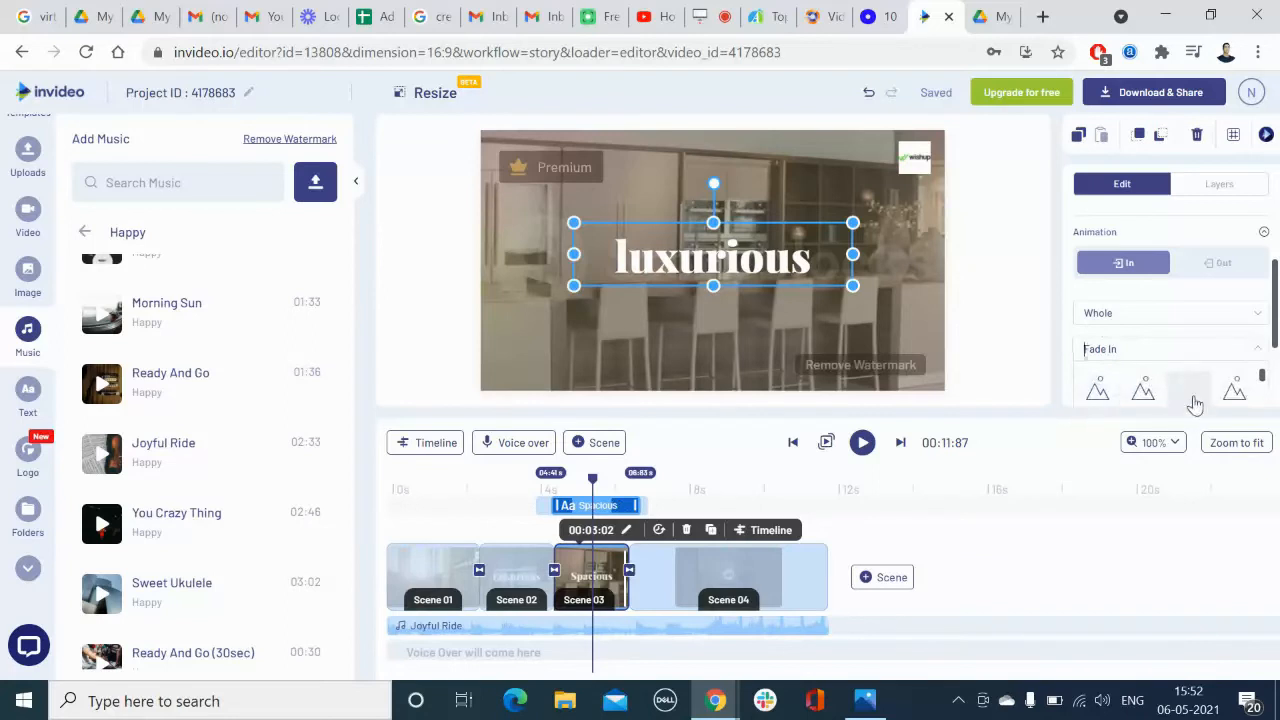
left_click(1098, 314)
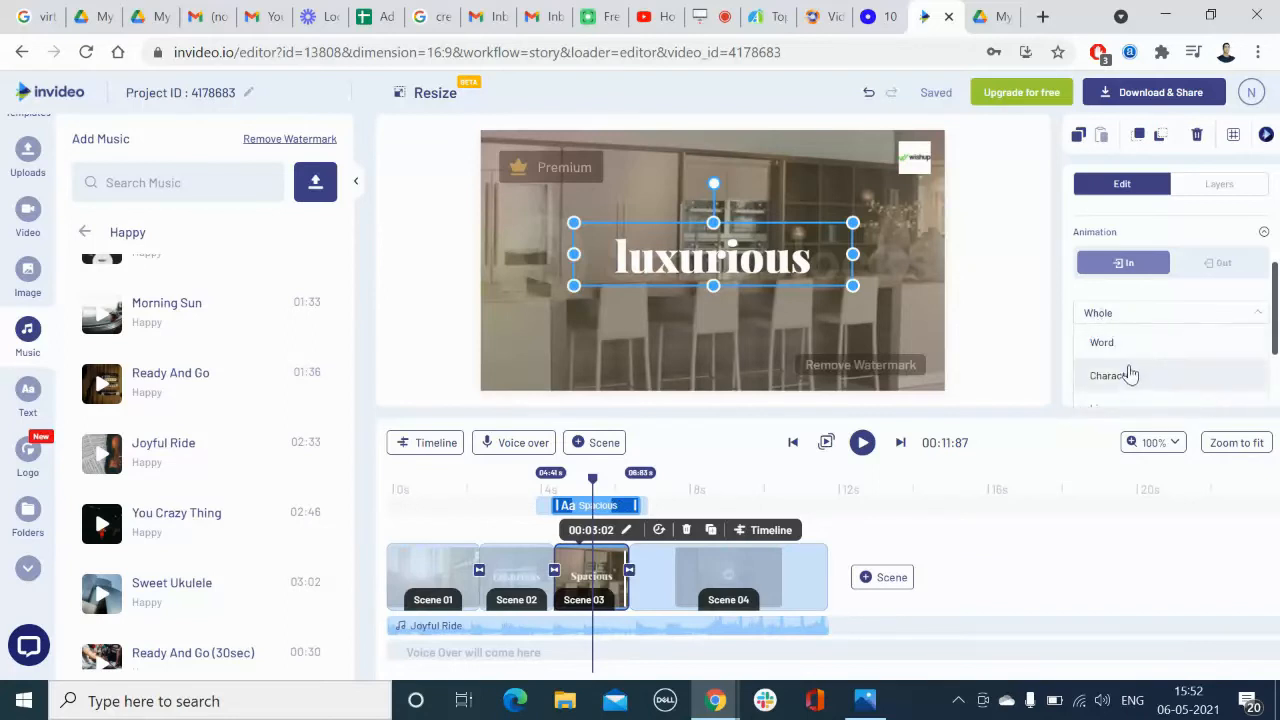
scroll(1112, 355, "down", 1)
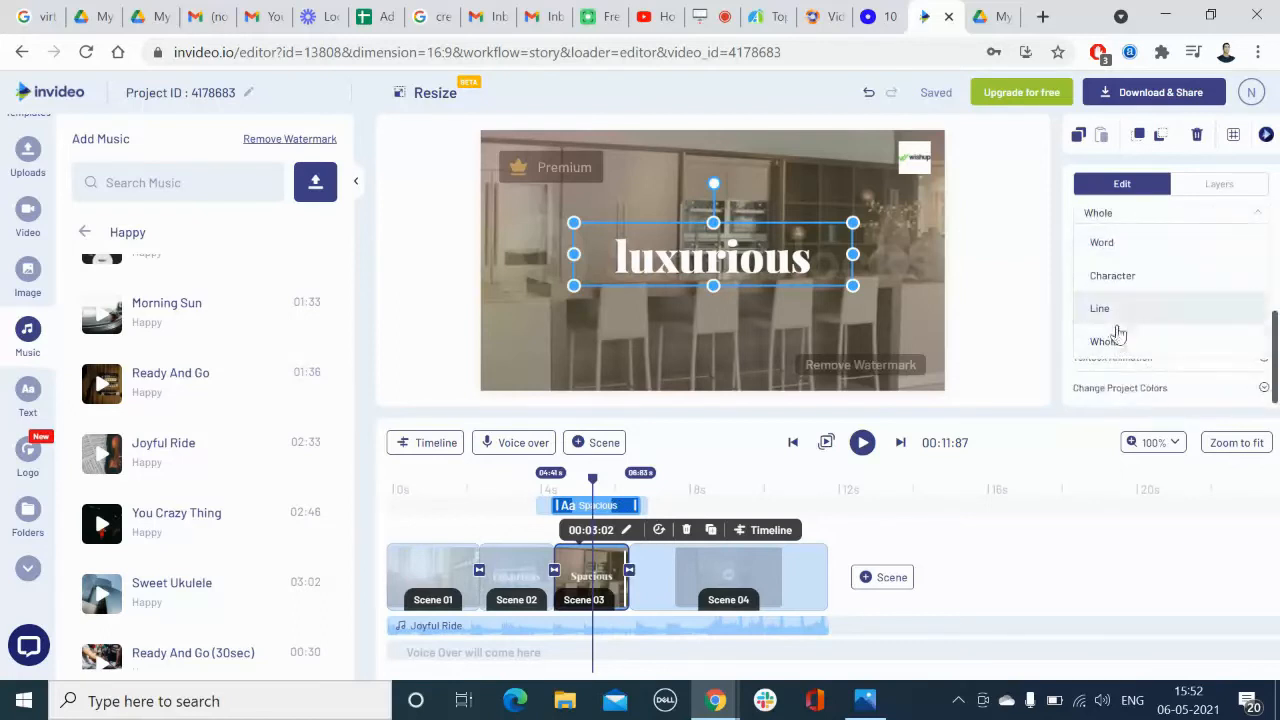
left_click(1112, 343)
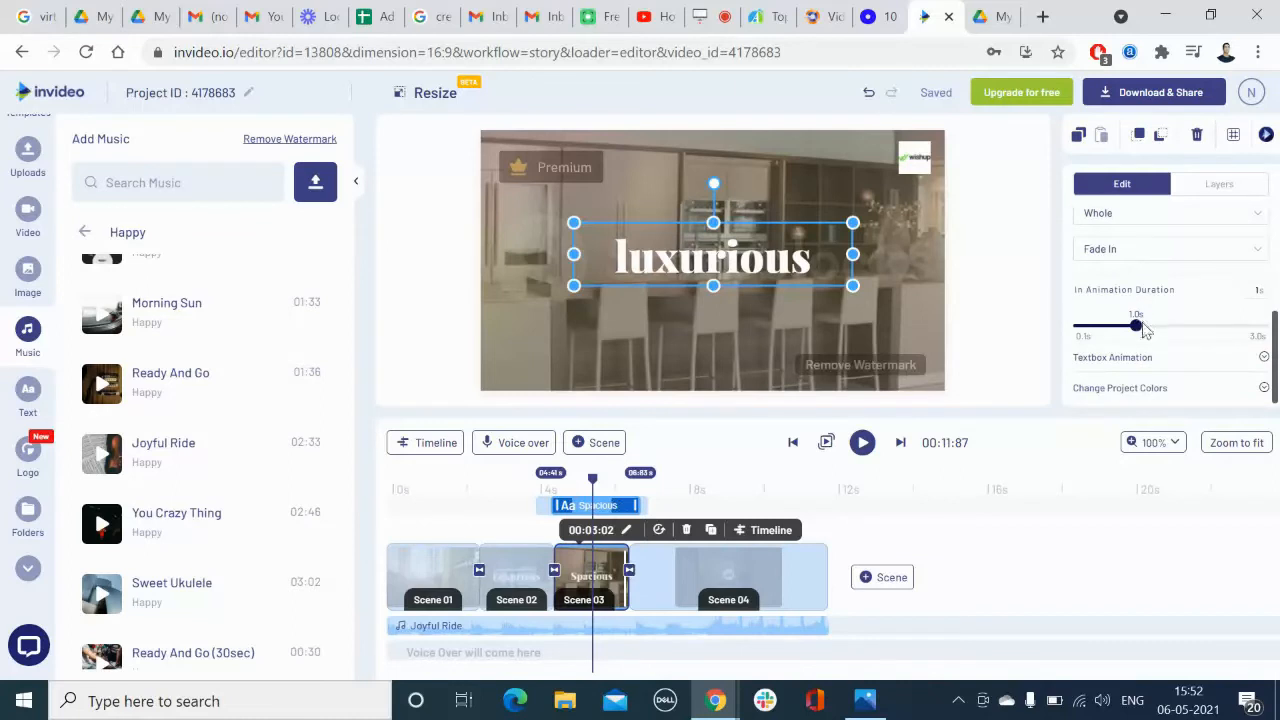
left_click(1112, 218)
left_click(1057, 277)
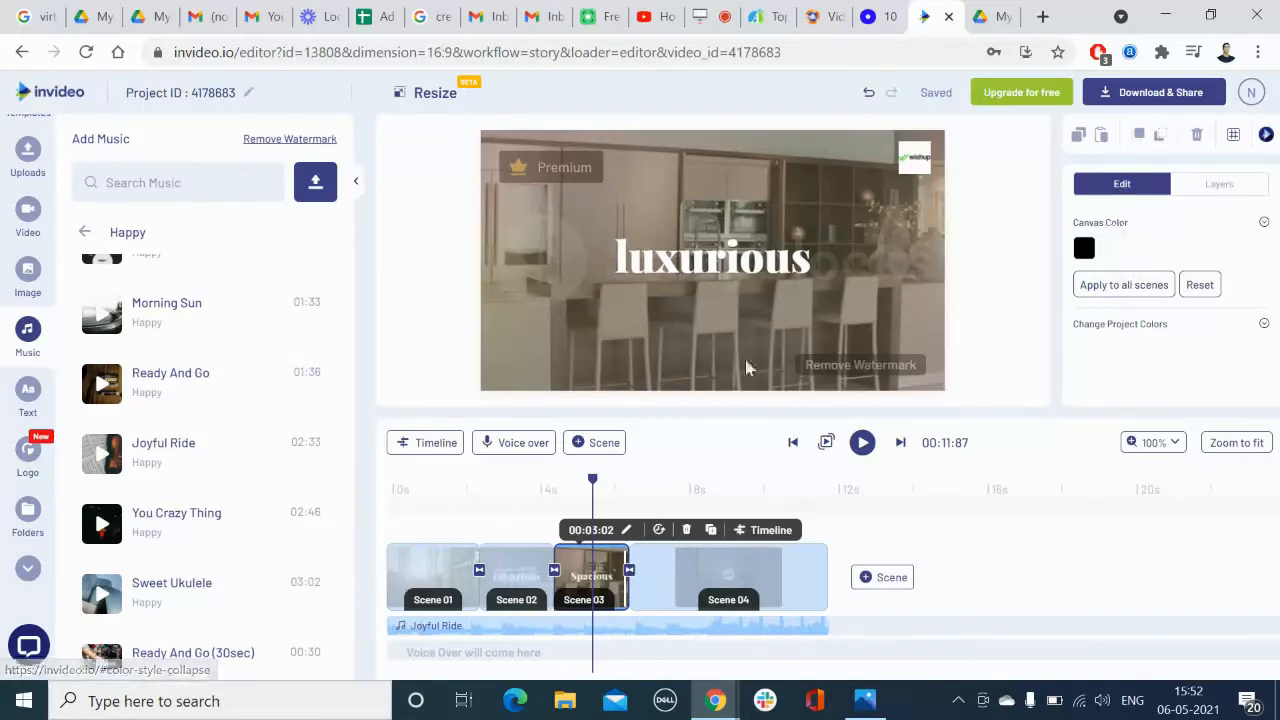
Reselect the "luxurious" text to review its style settings, and open Scene 04 to check the project's save status
left_click(770, 264)
scroll(1125, 323, "down", 4)
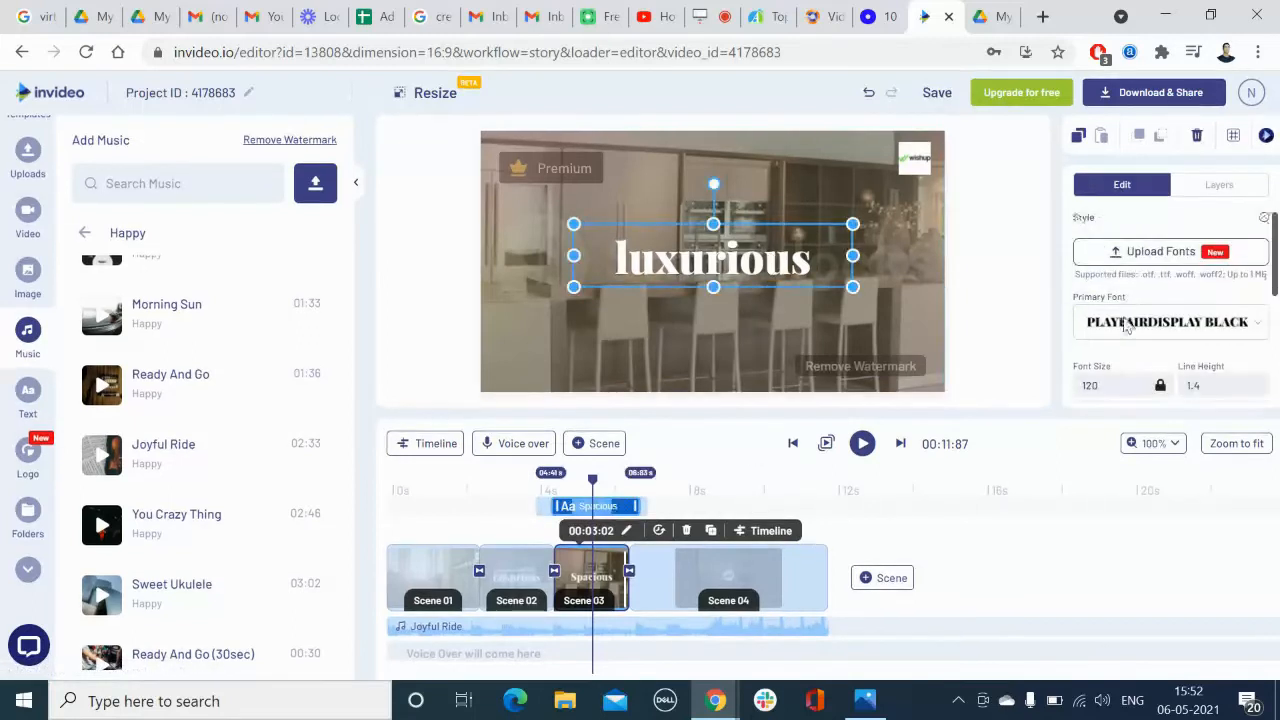
scroll(1130, 325, "down", 2)
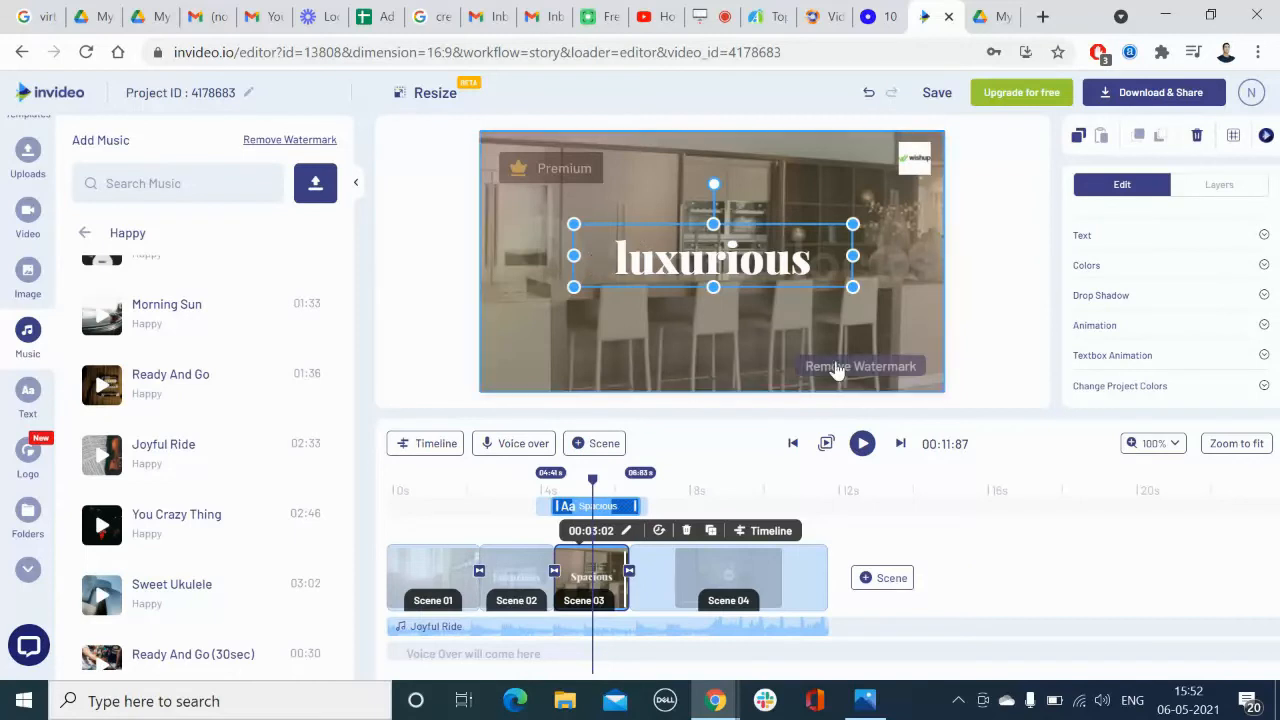
left_click(738, 572)
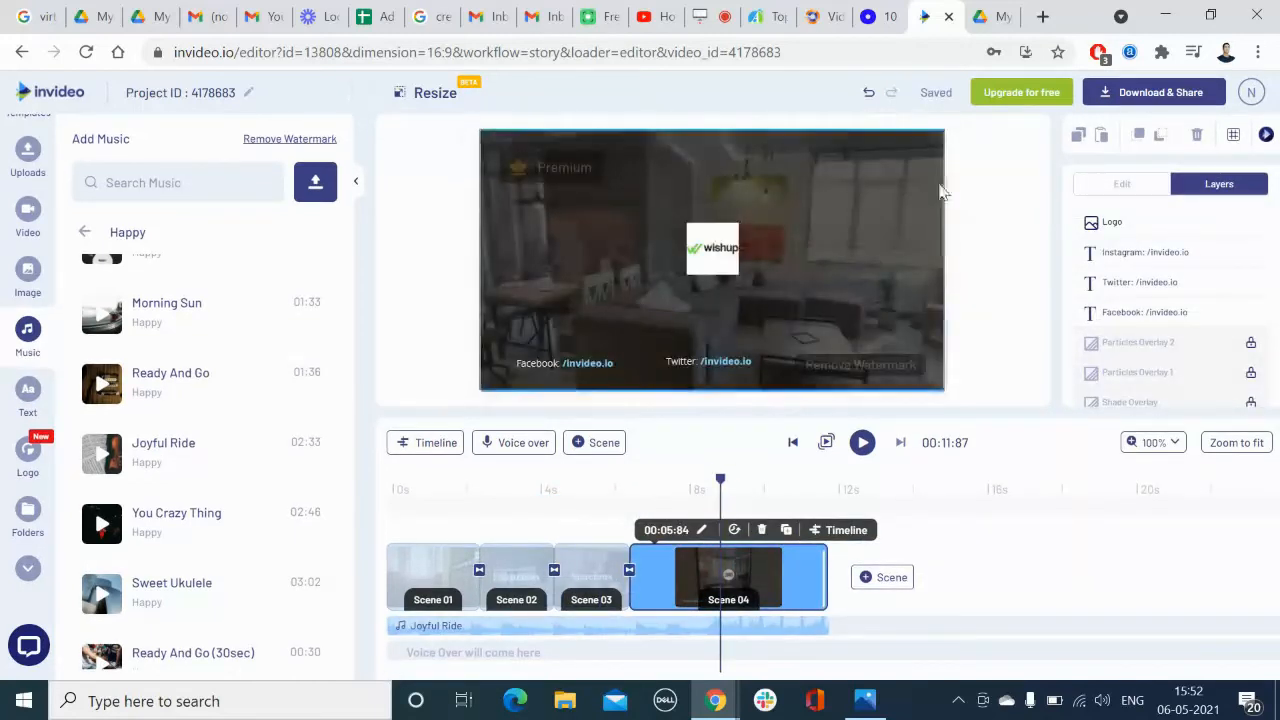
double_click(924, 92)
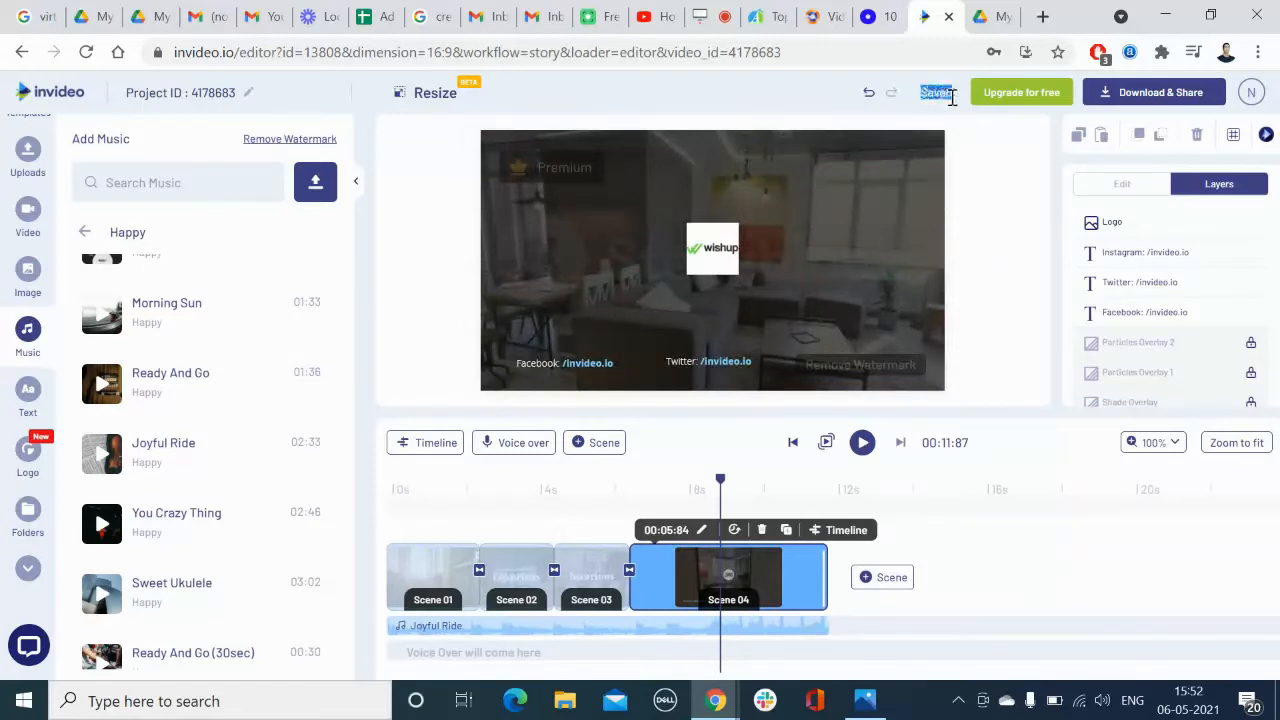
Review the export resolutions and export the video at 720p with the watermark
left_click(1160, 93)
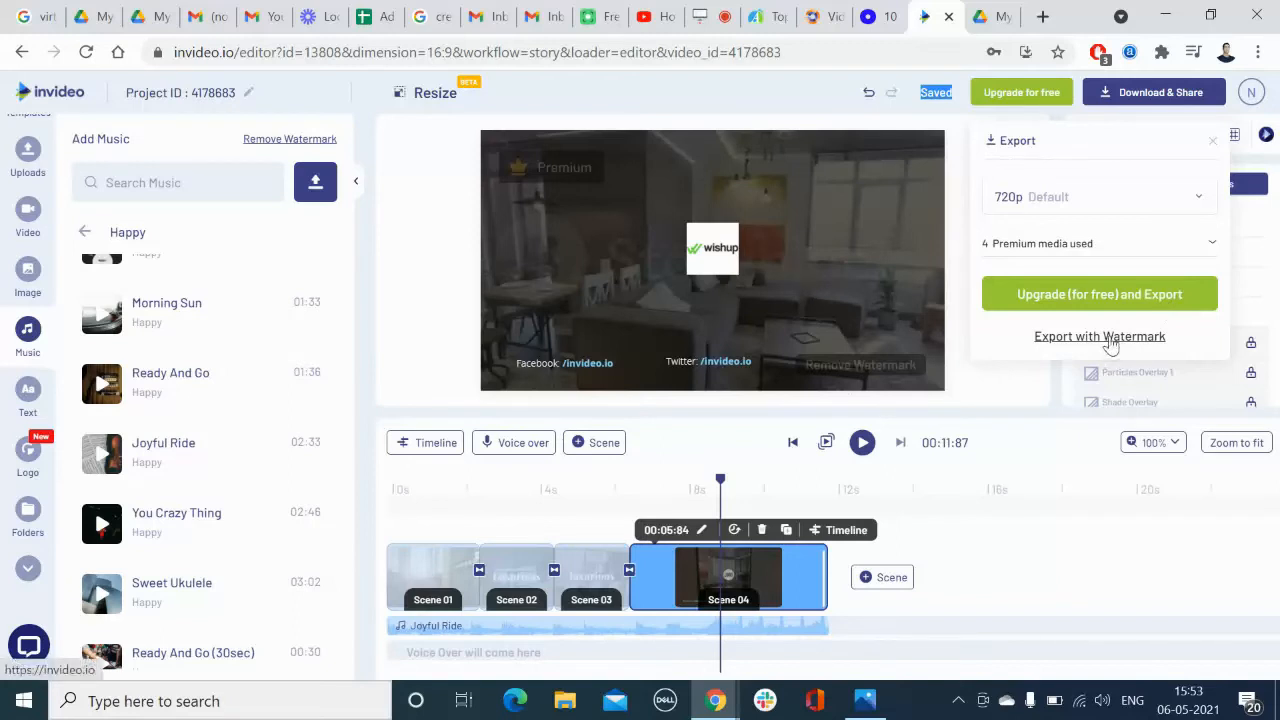
left_click(1037, 205)
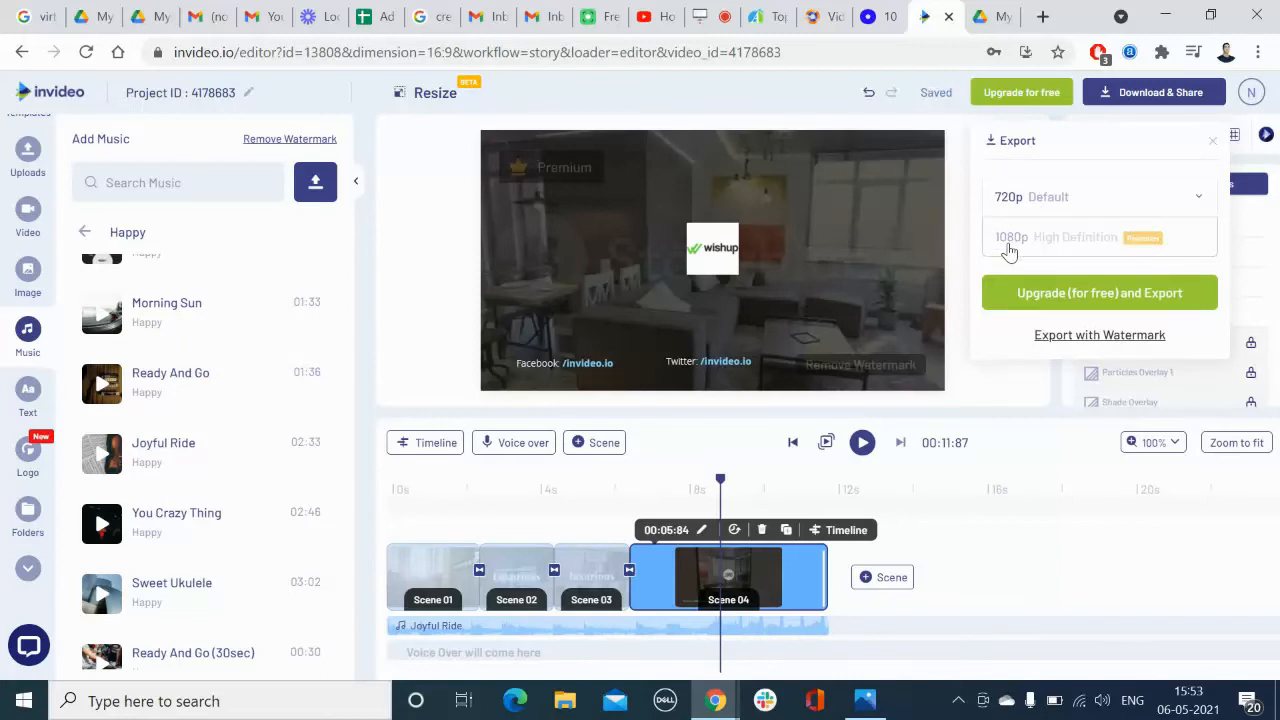
left_click(958, 218)
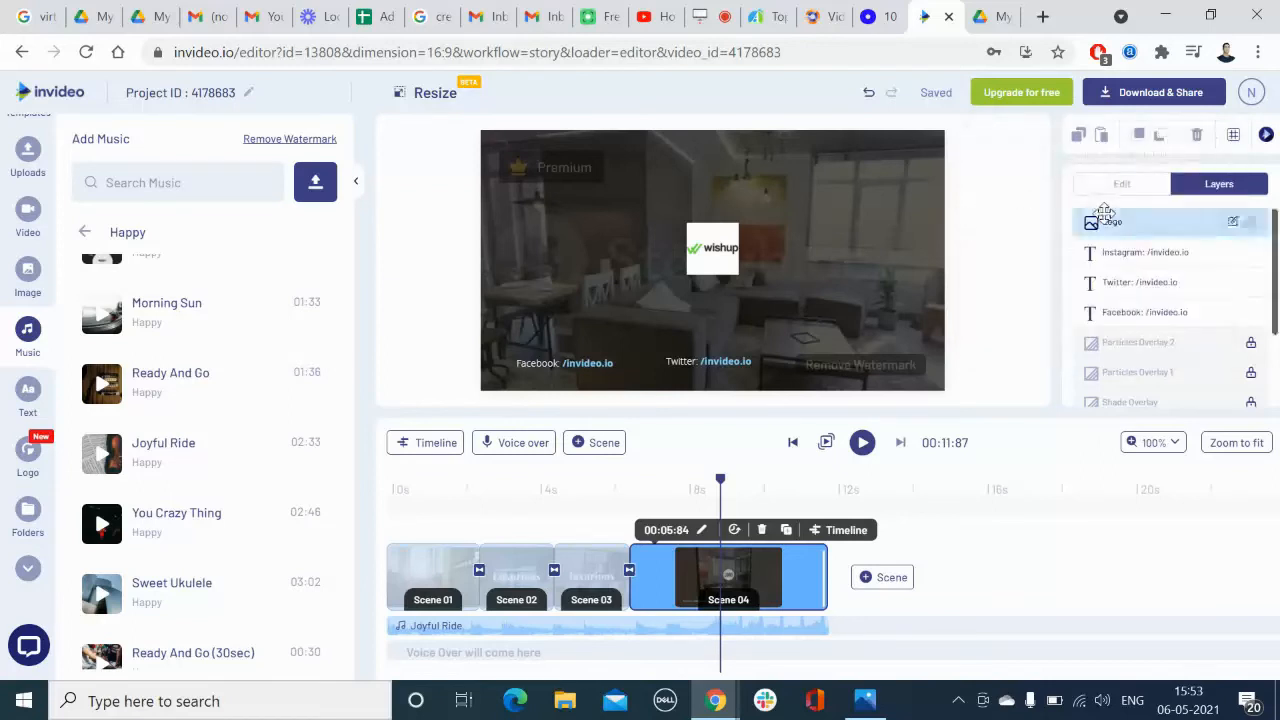
left_click(1158, 93)
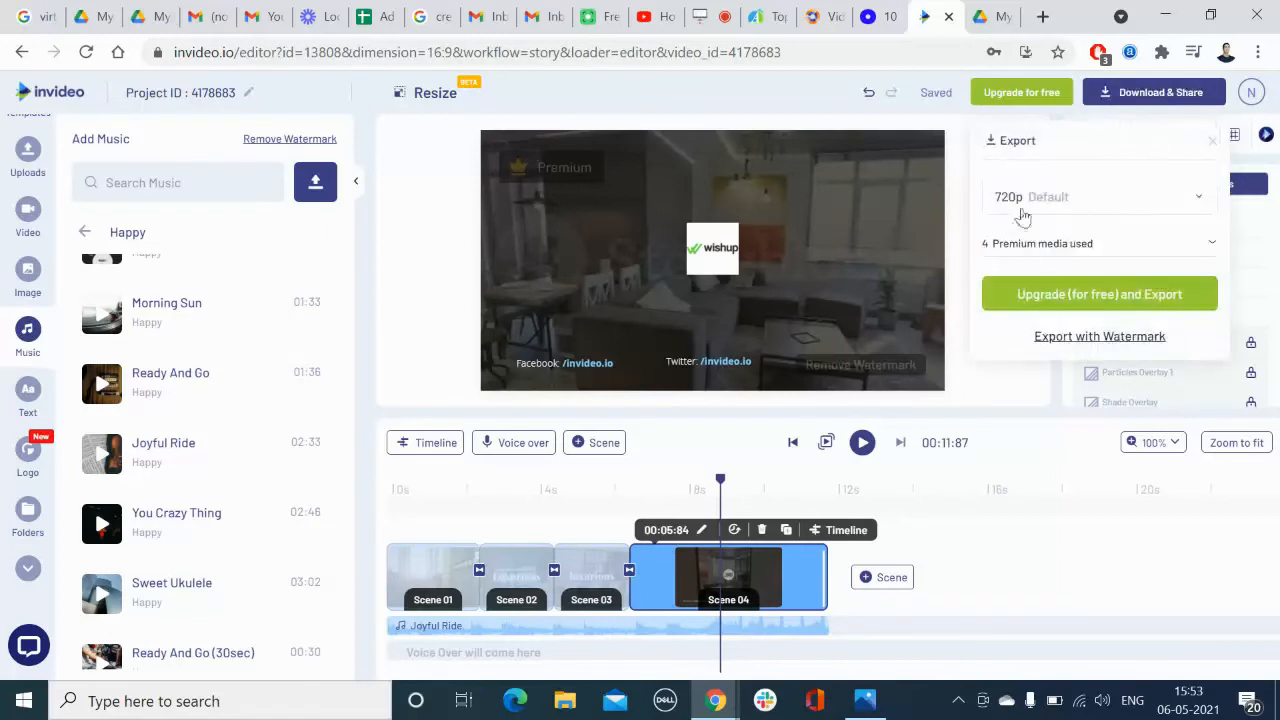
left_click(1088, 336)
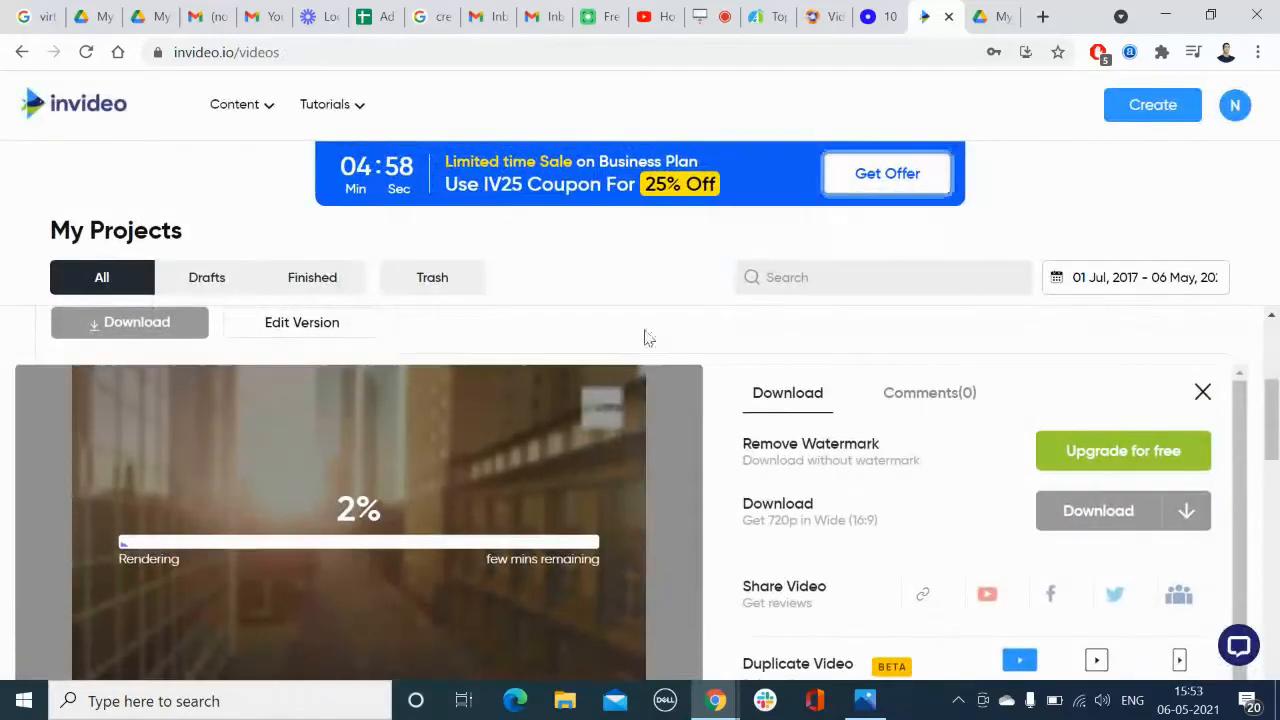
scroll(686, 314, "down", 1)
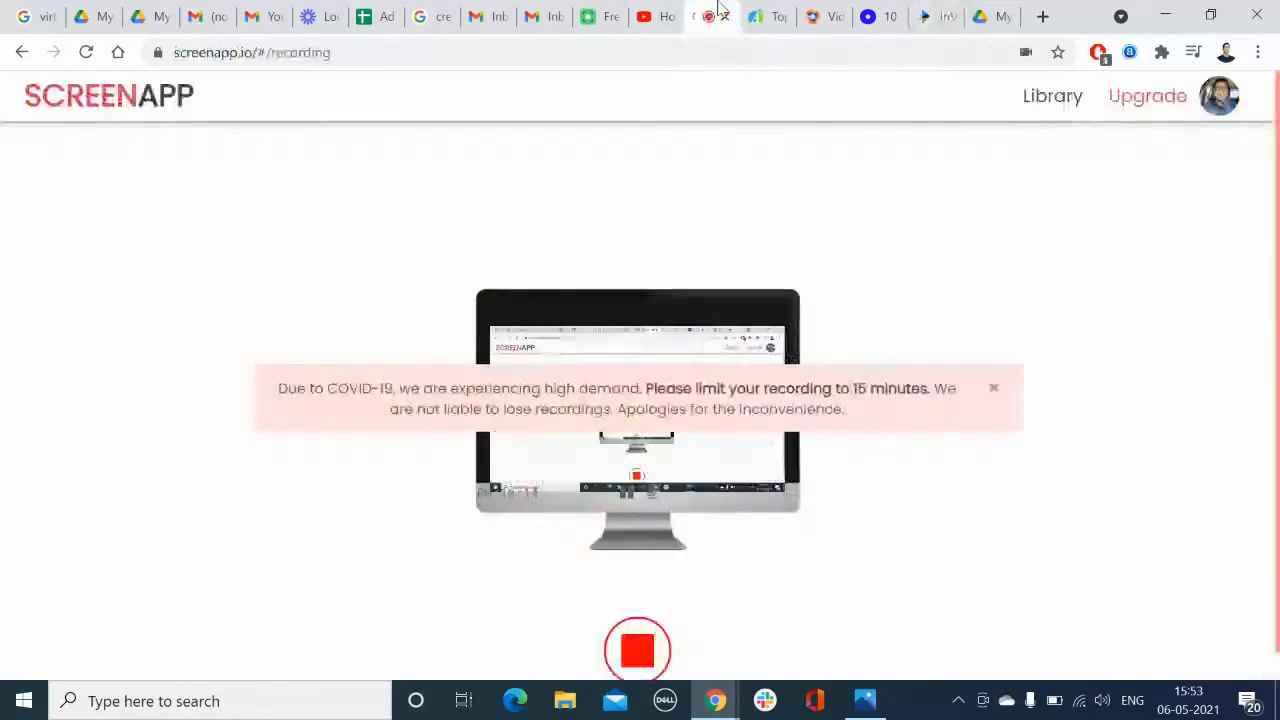
left_click(712, 16)
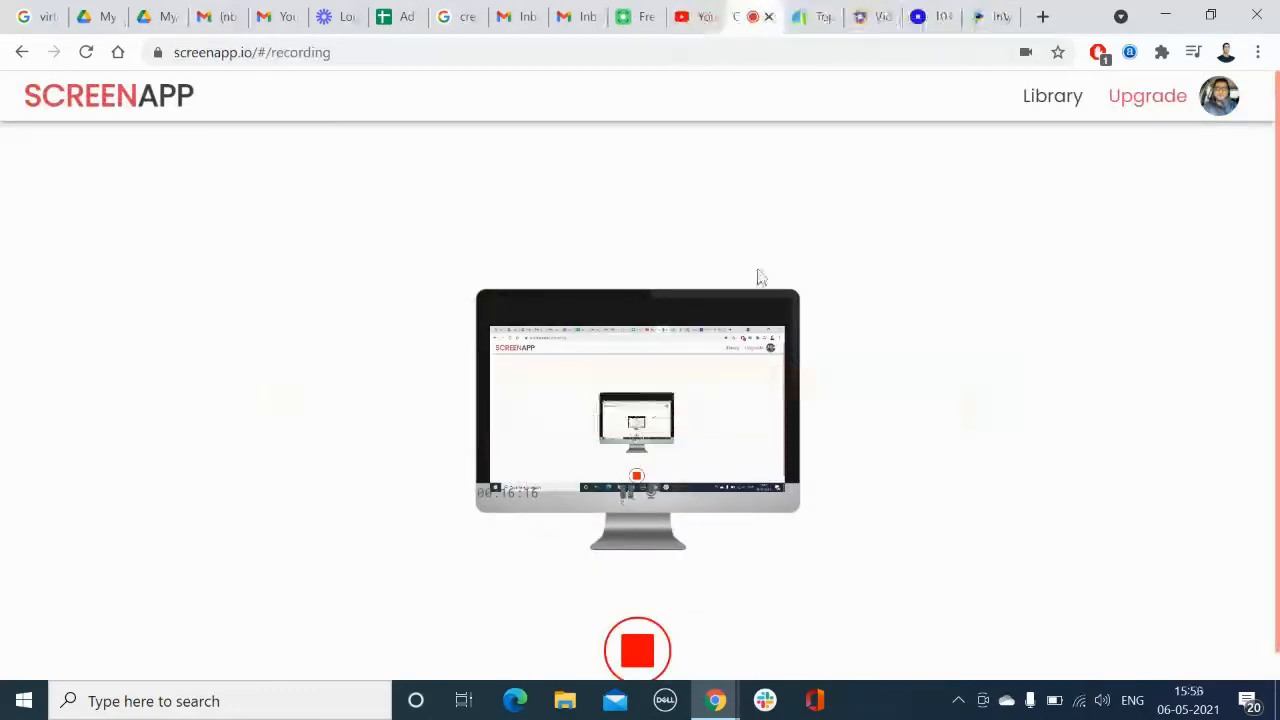
left_click(985, 16)
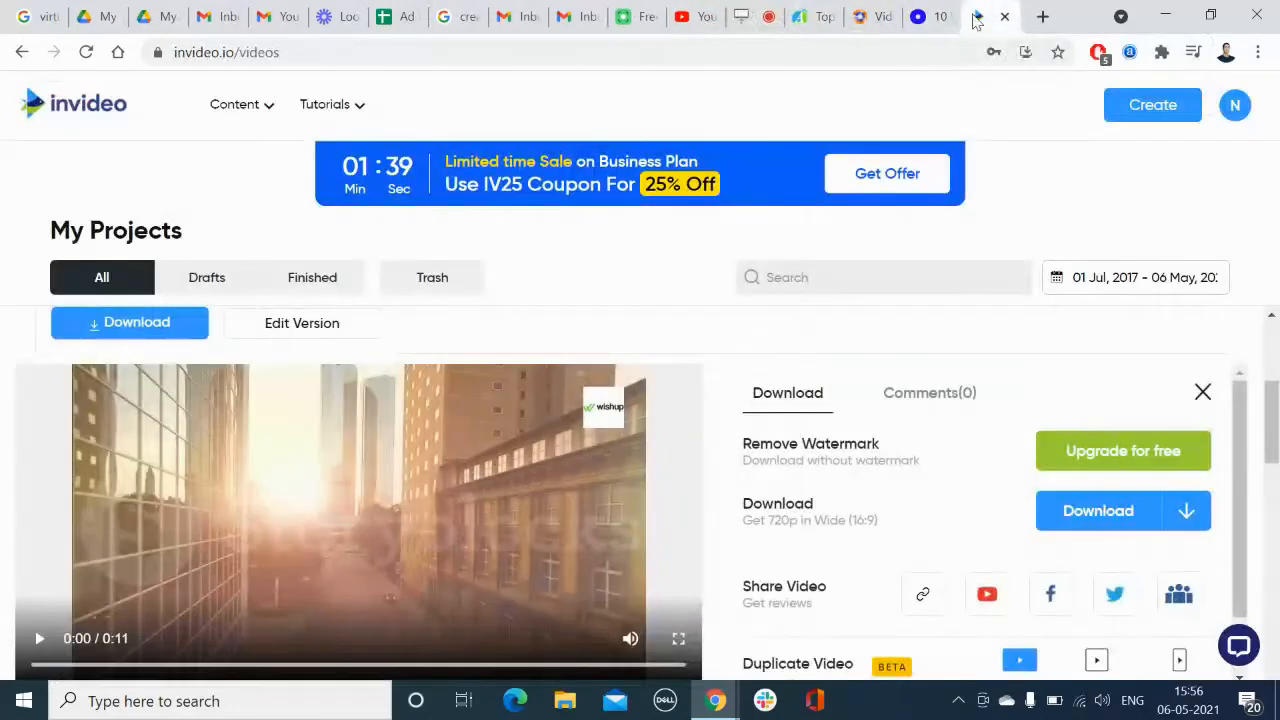
Play the rendered video in My Projects to review it
scroll(0, 497, "down", 1)
scroll(0, 497, "up", 1)
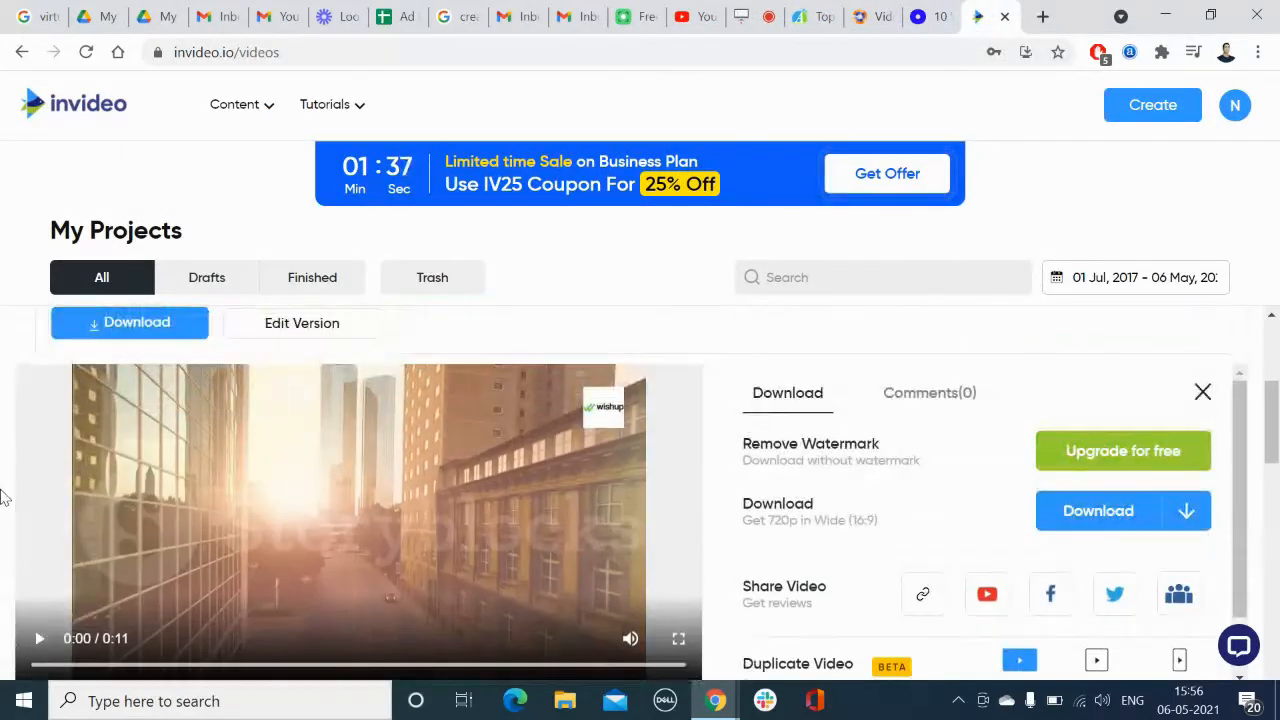
left_click(40, 640)
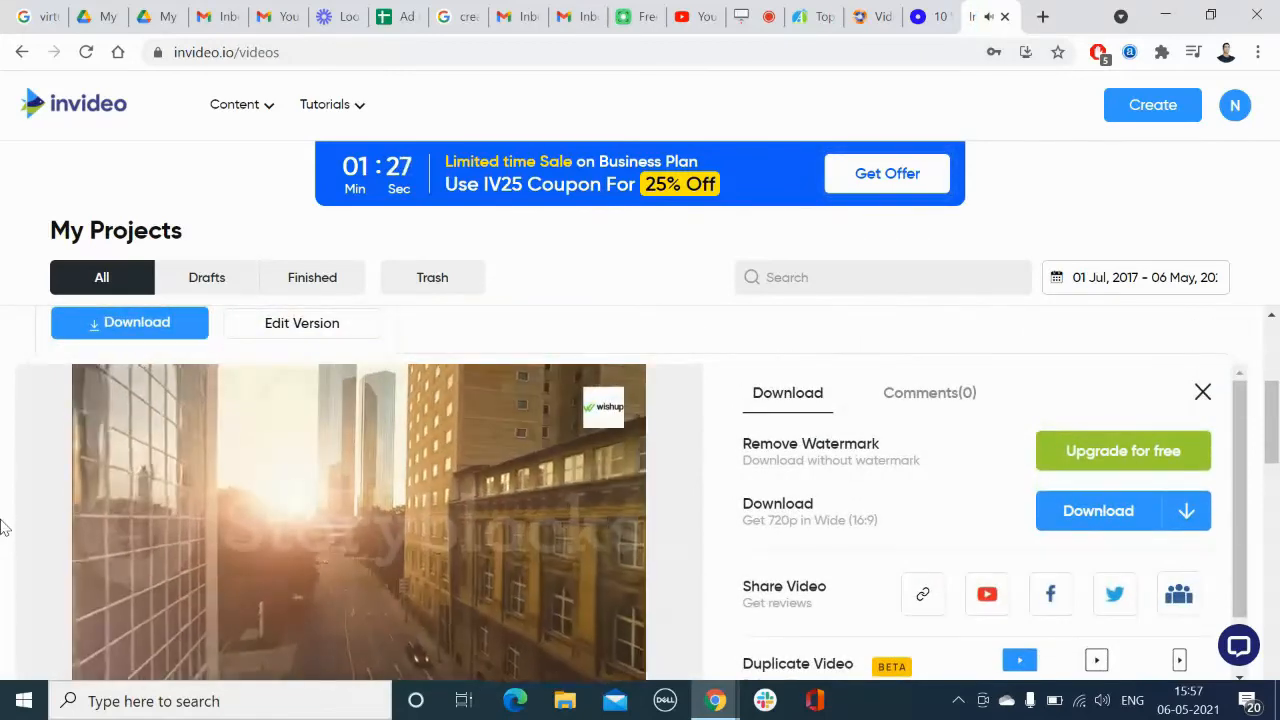
left_click_drag(1272, 400, 1272, 418)
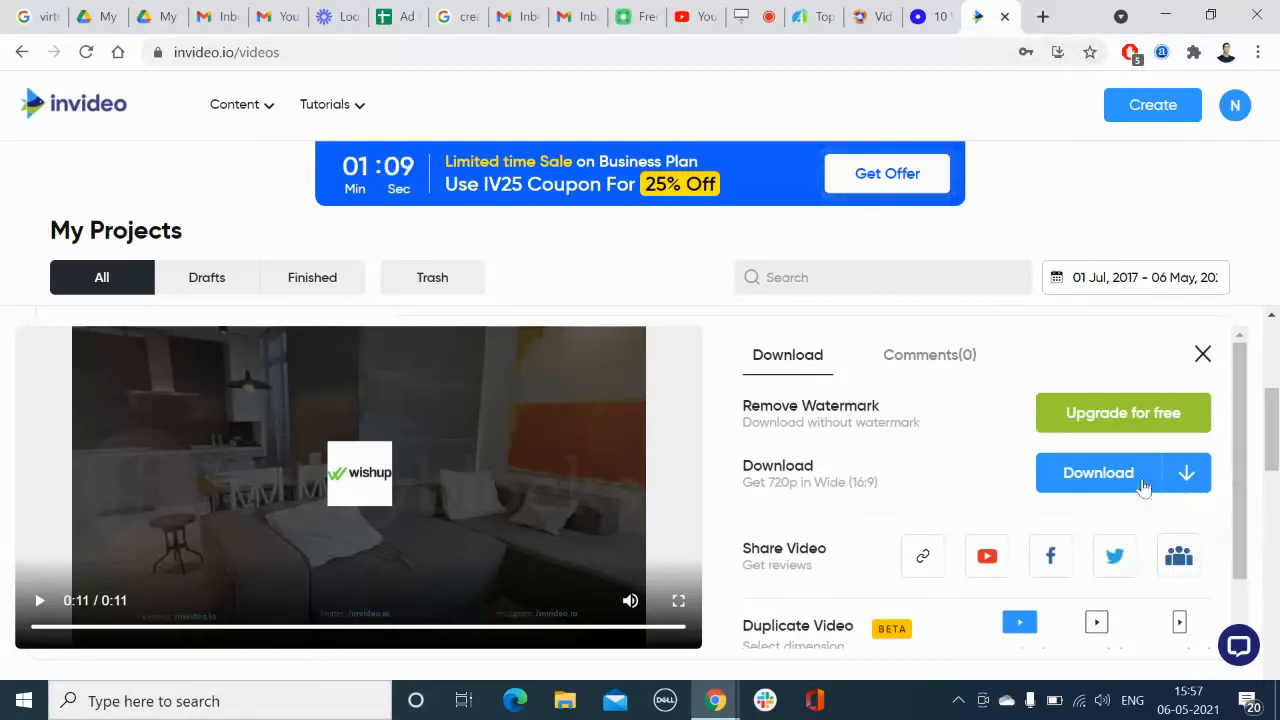
Download the rendered 720p video and play the file from the Downloads folder in File Explorer to check it
left_click(1096, 474)
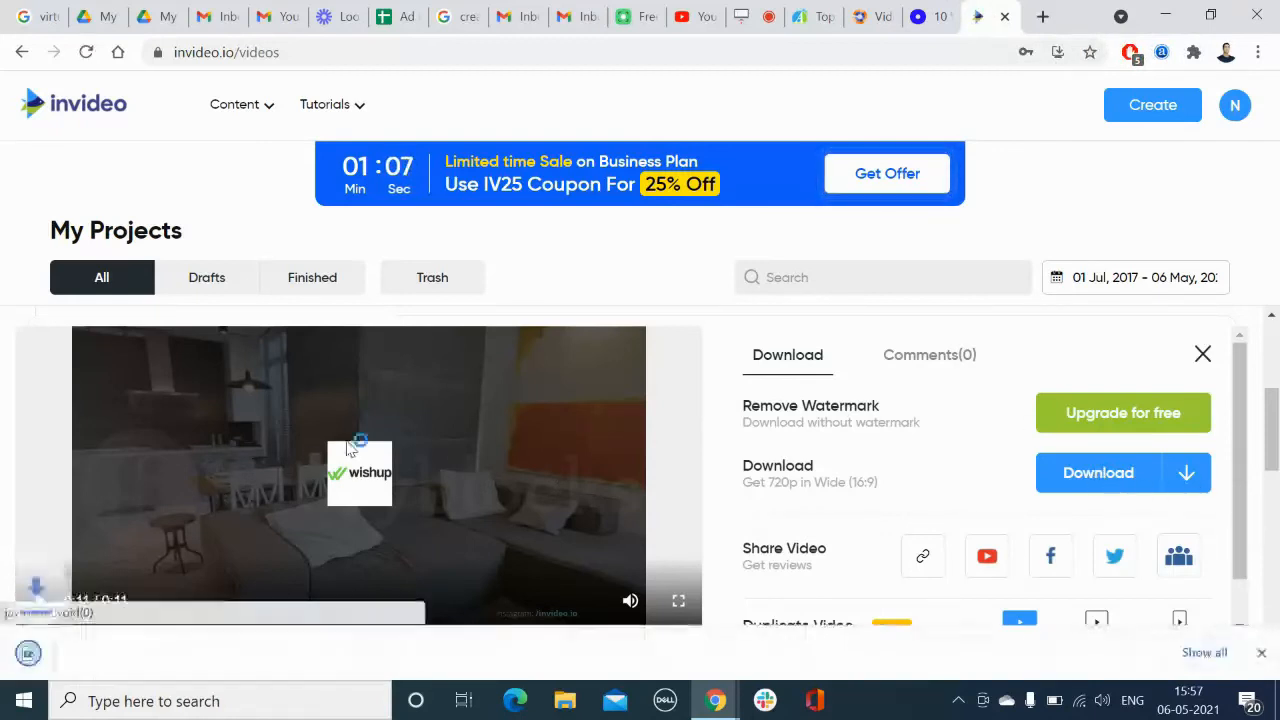
left_click(565, 700)
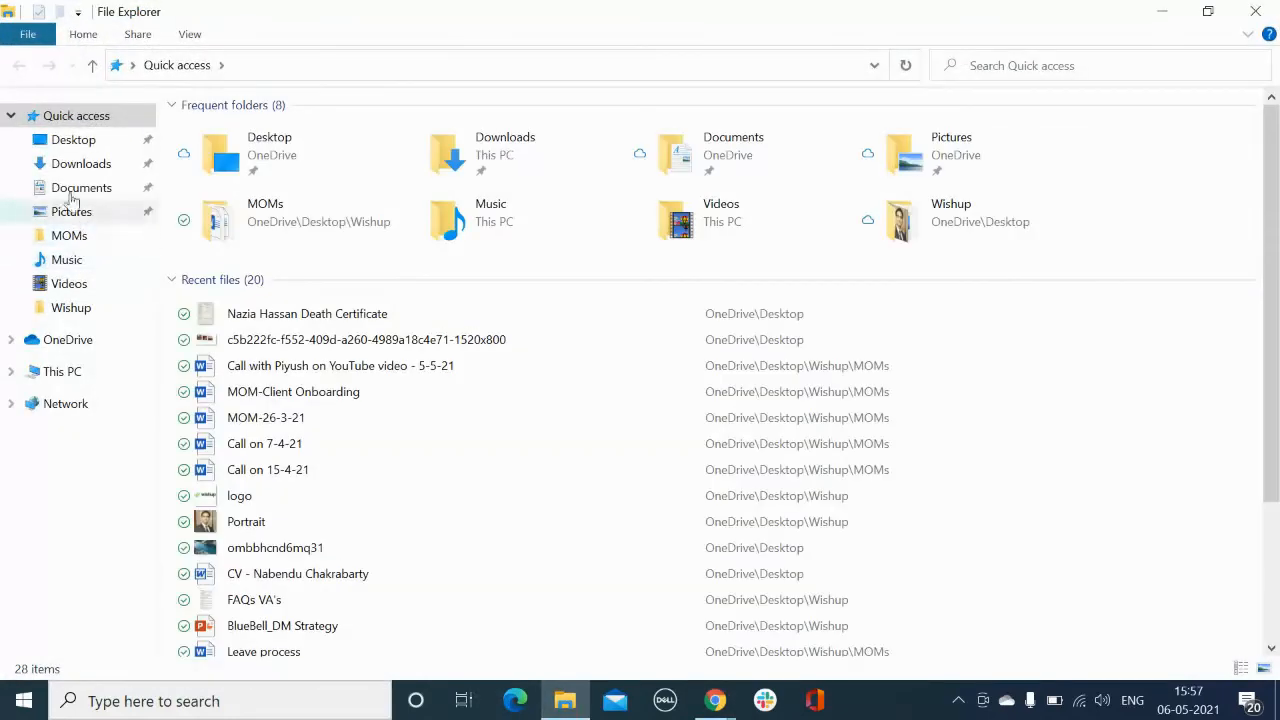
left_click(80, 163)
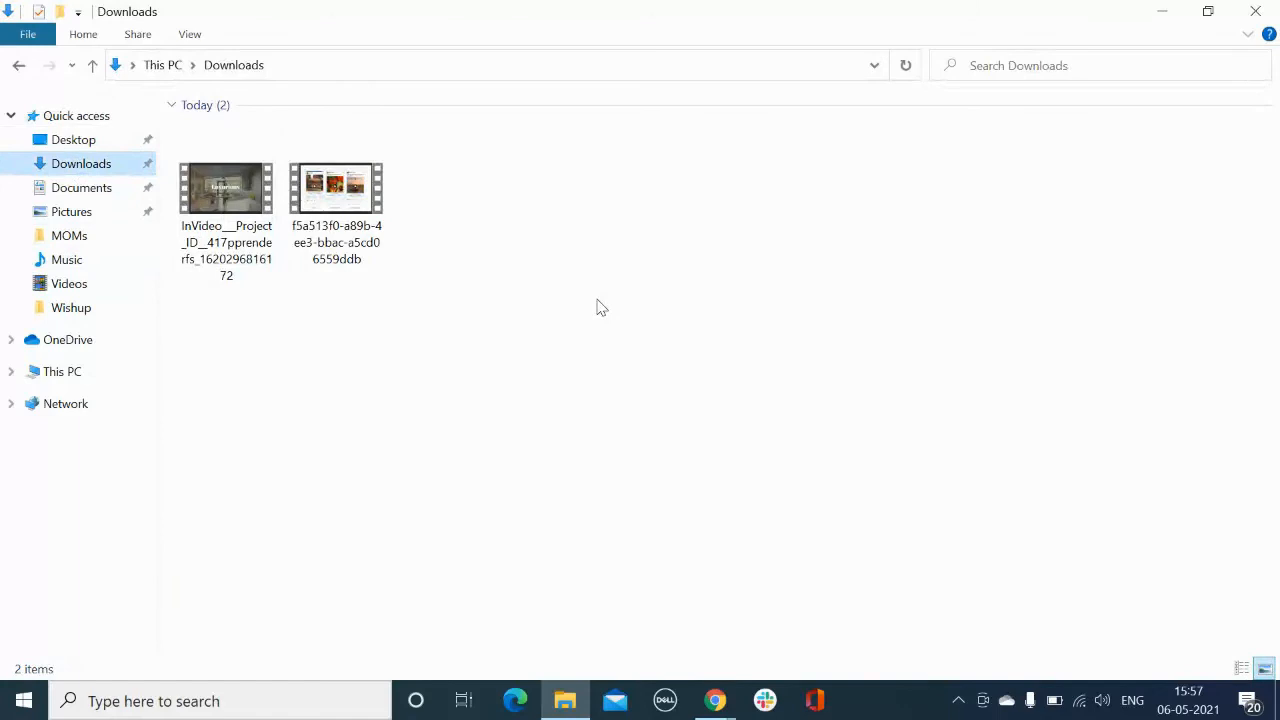
left_click(230, 206)
double_click(230, 206)
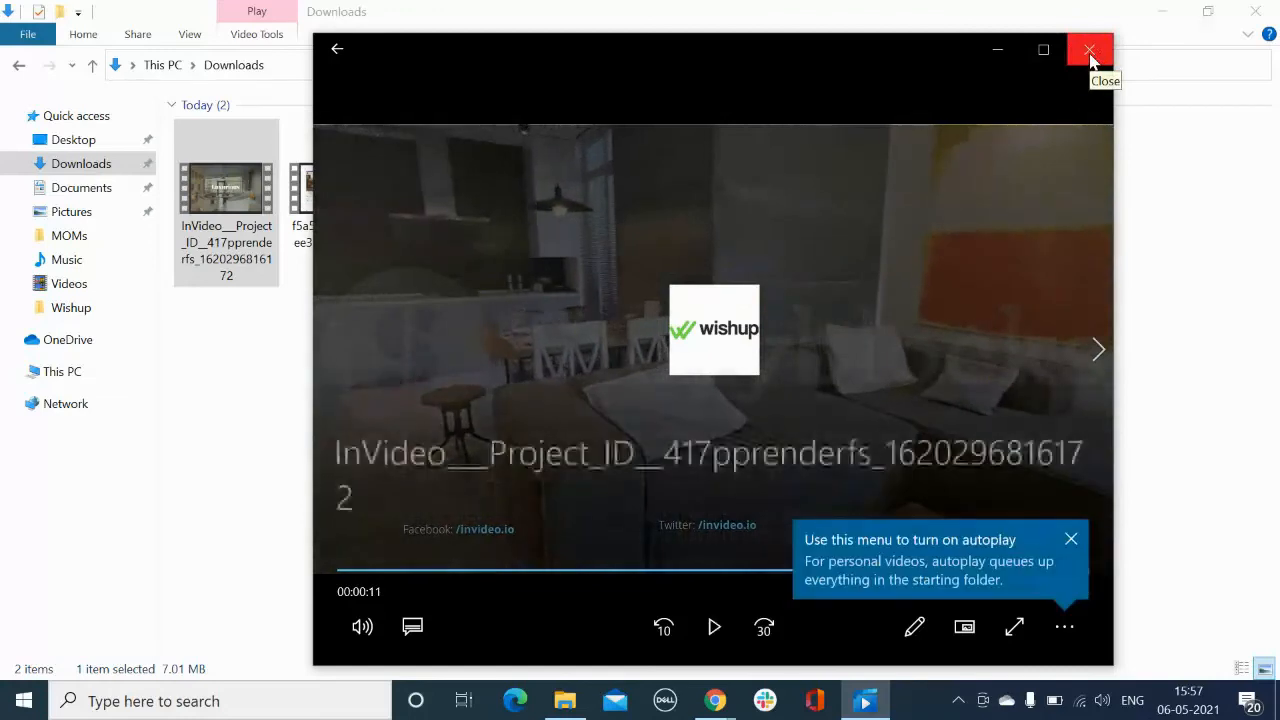
left_click(1089, 52)
Switch back to InVideo in Chrome and reopen the exported project for editing
mouse_move(715, 700)
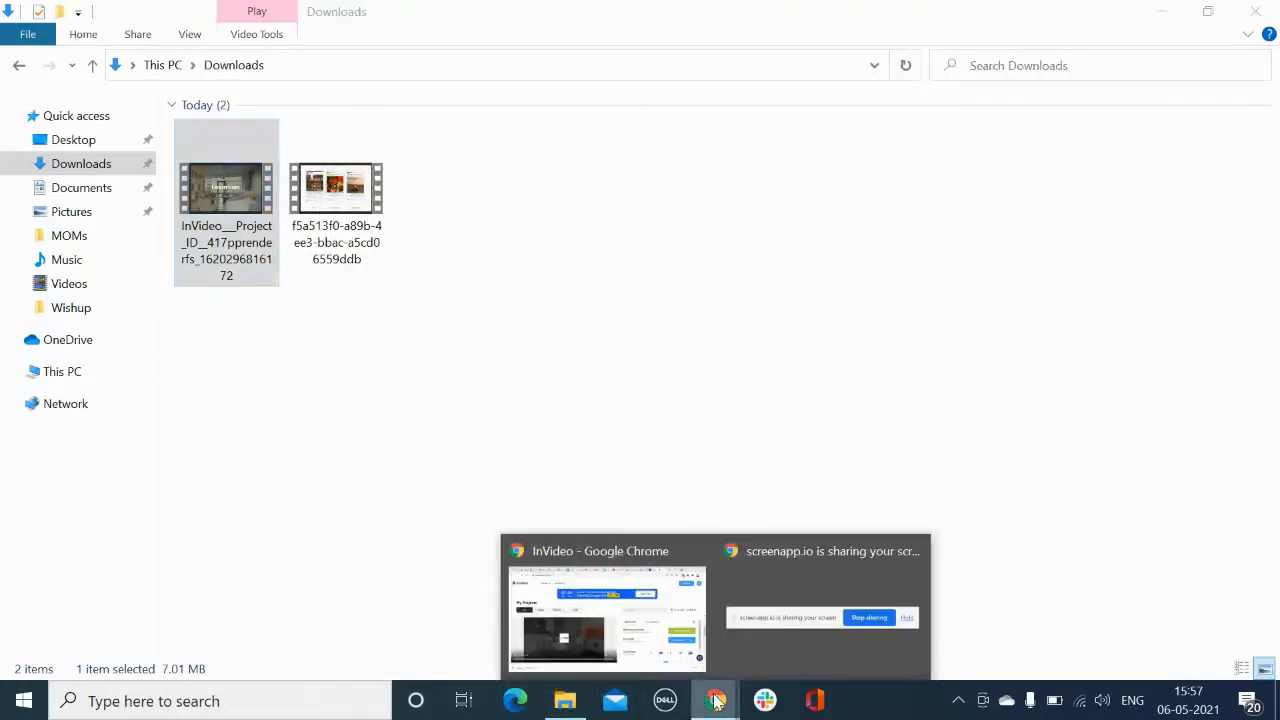
left_click(645, 627)
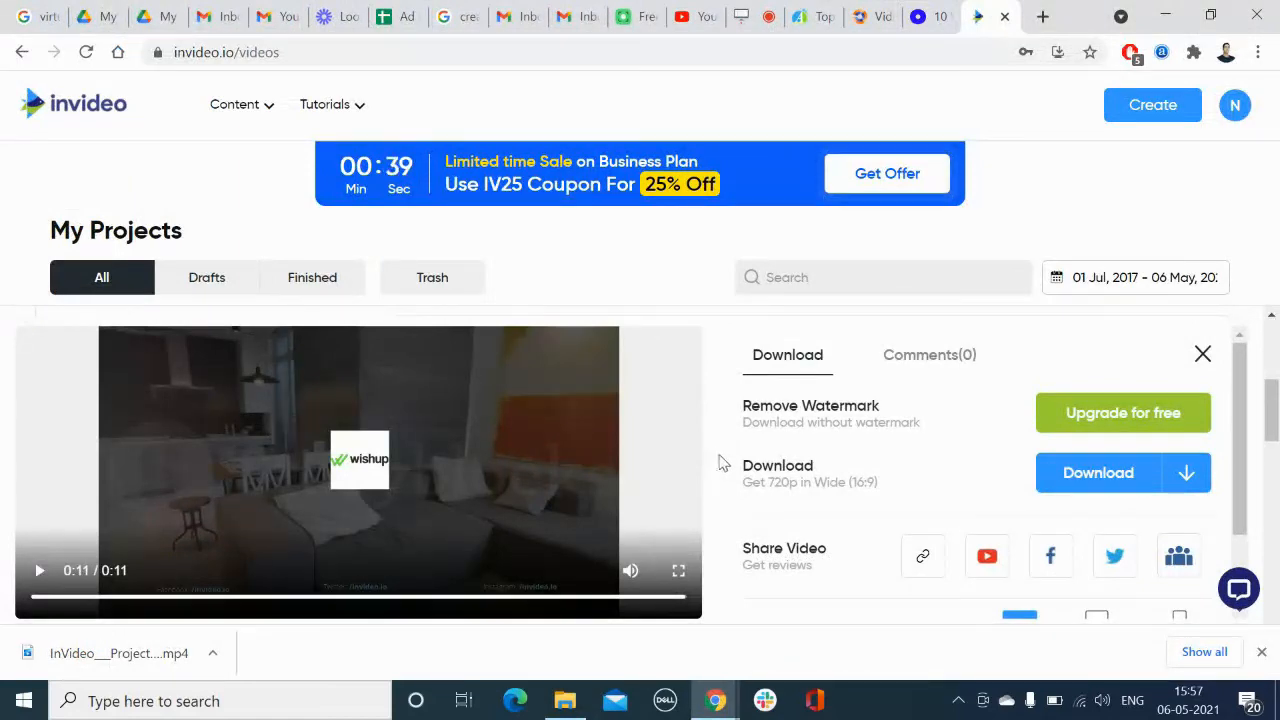
scroll(720, 455, "up", 1)
scroll(720, 445, "up", 1)
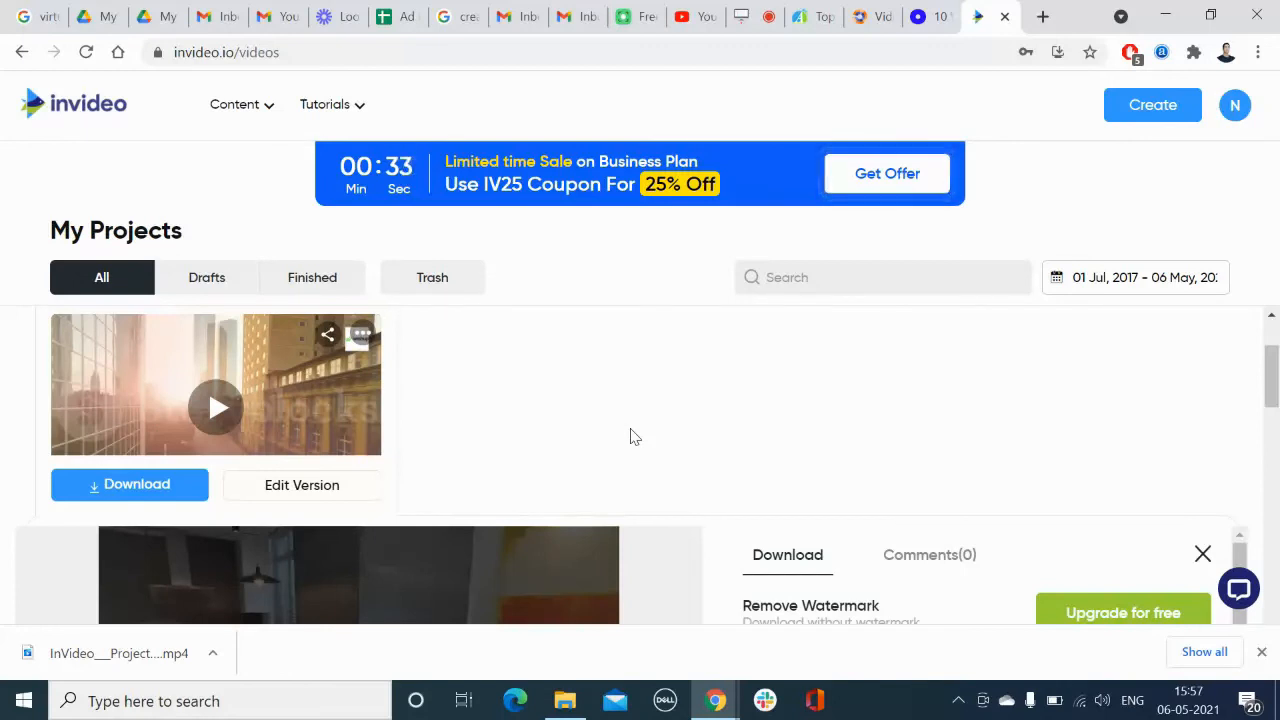
left_click(305, 493)
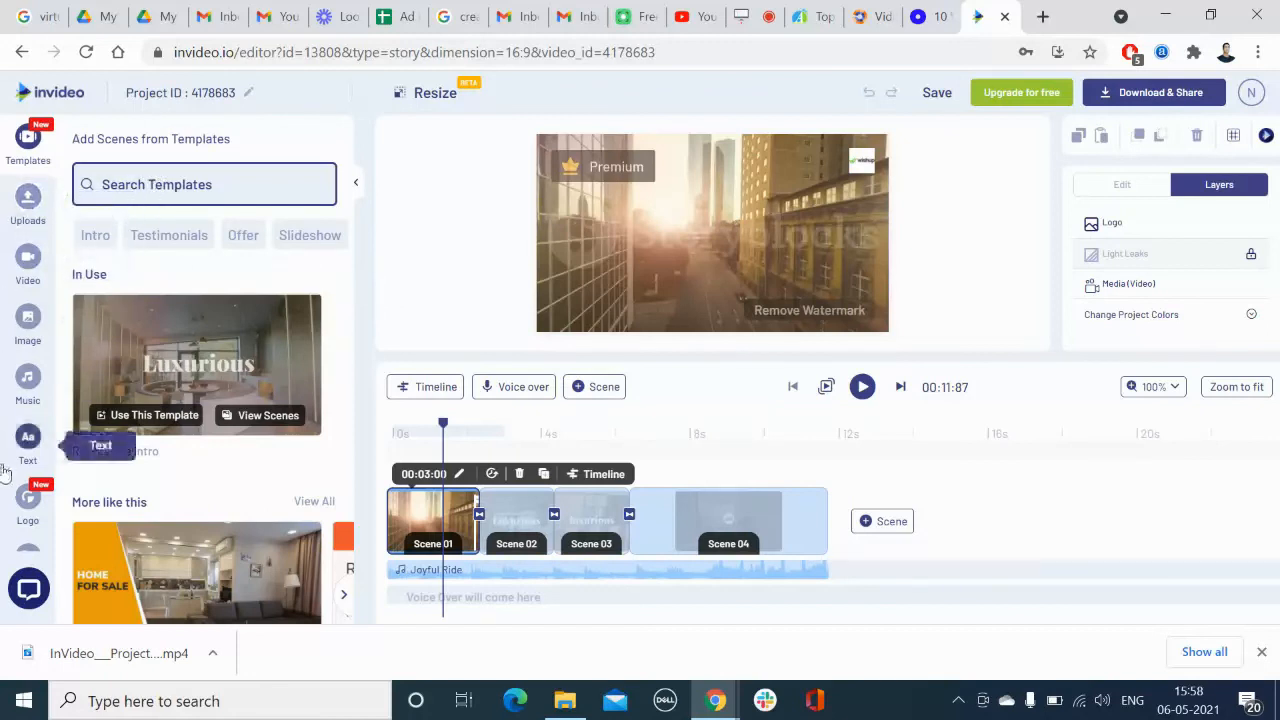
View the text library and the image library in the reopened project
left_click(29, 440)
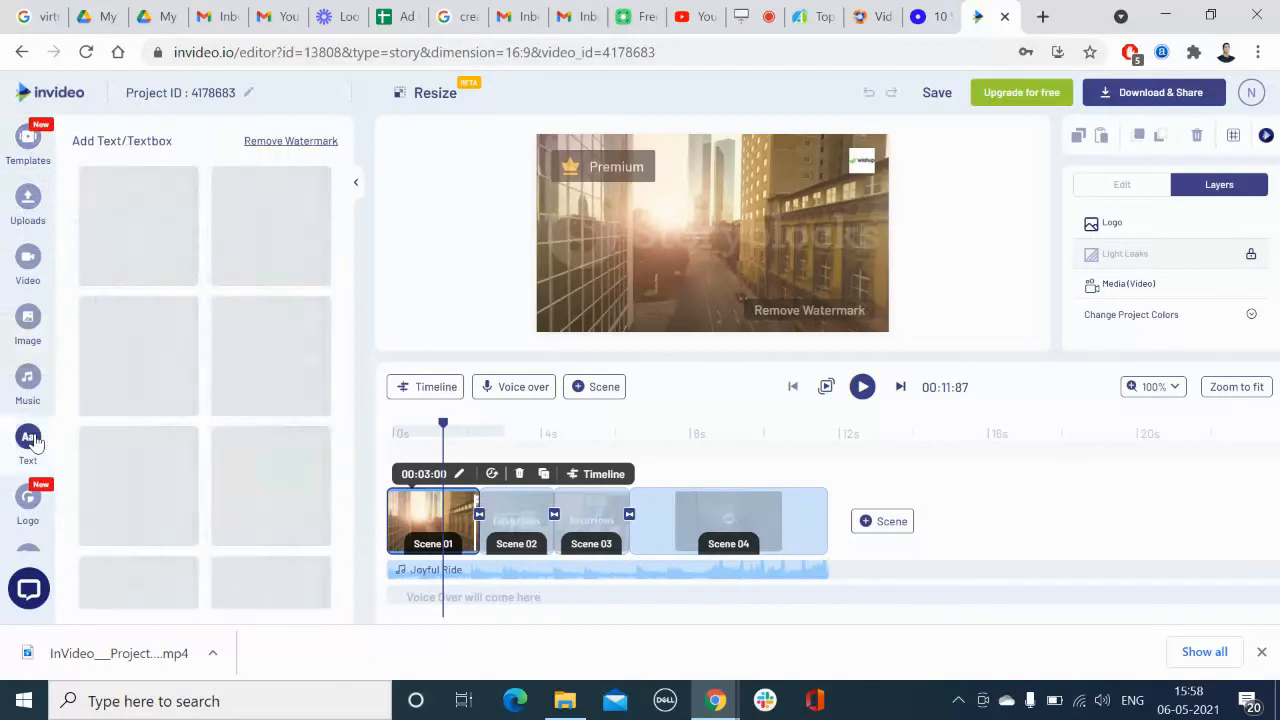
left_click(27, 320)
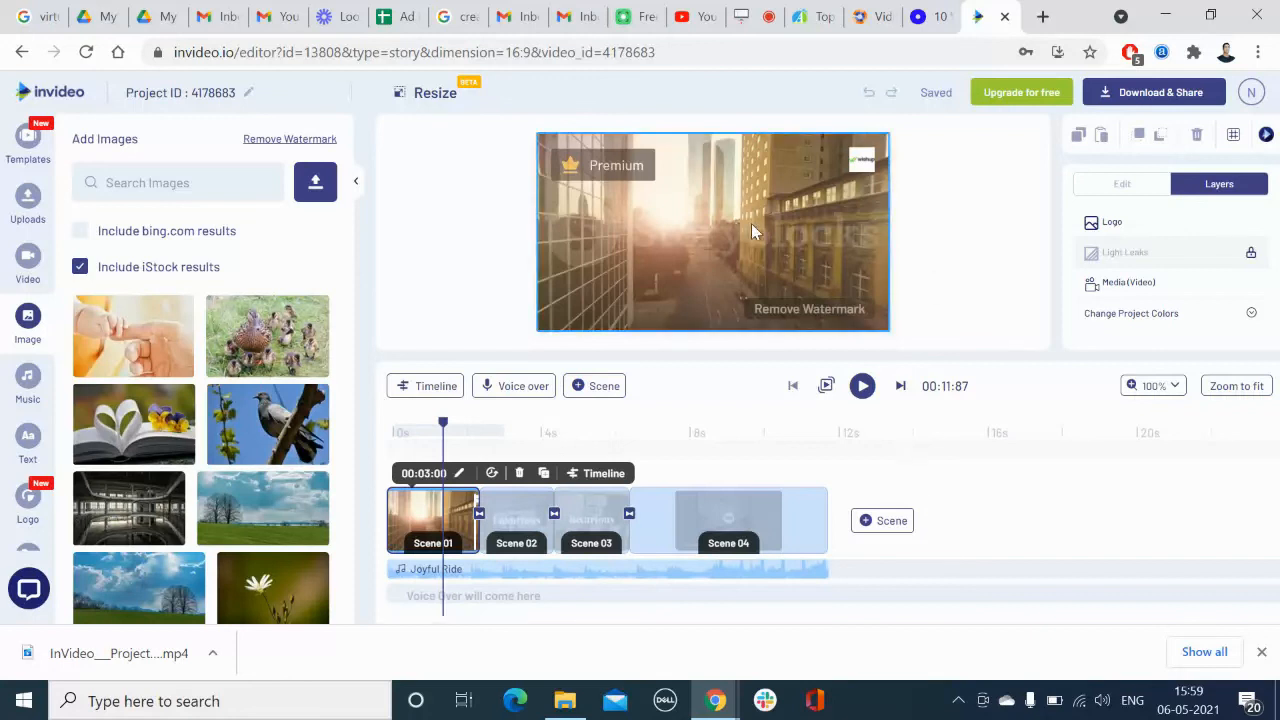
left_click(769, 16)
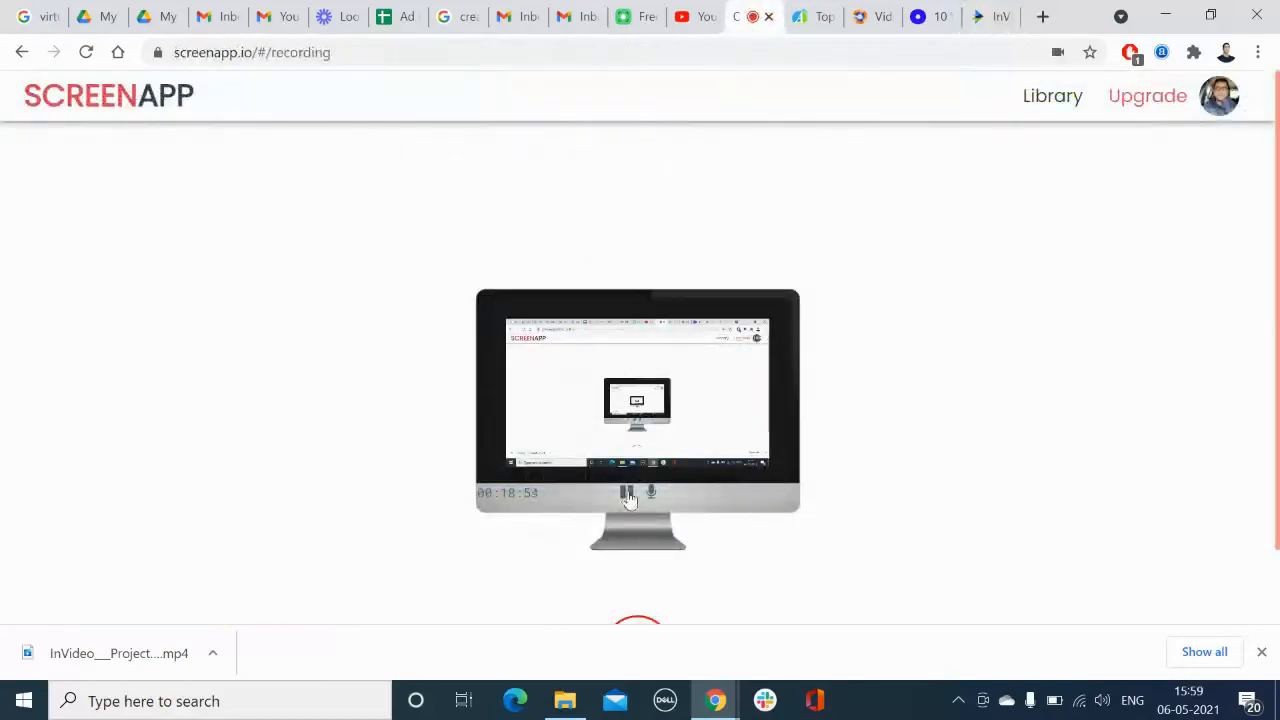